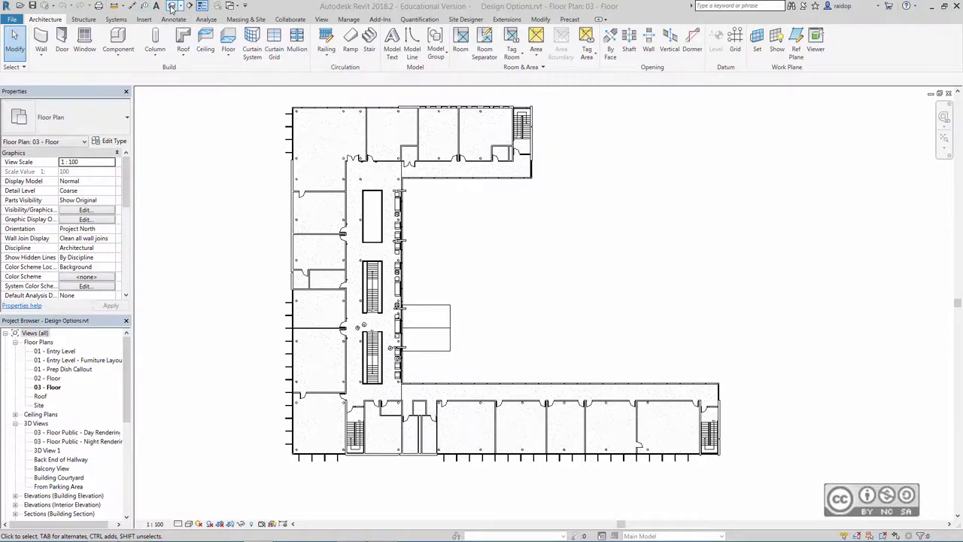
# Switch from the 03 - Floor plan to the default {3D} view of the building.
pyautogui.click(172, 7)
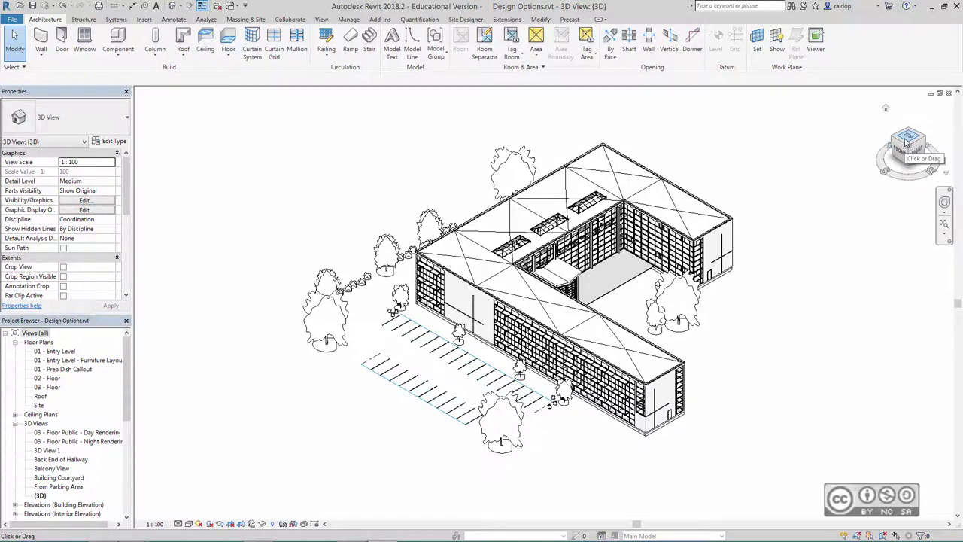
# Orient the 3D view to Floor Plan: 03 - Floor, then return it to the isometric Home view.
pyautogui.rightClick(904, 143)
pyautogui.moveTo(858, 249)
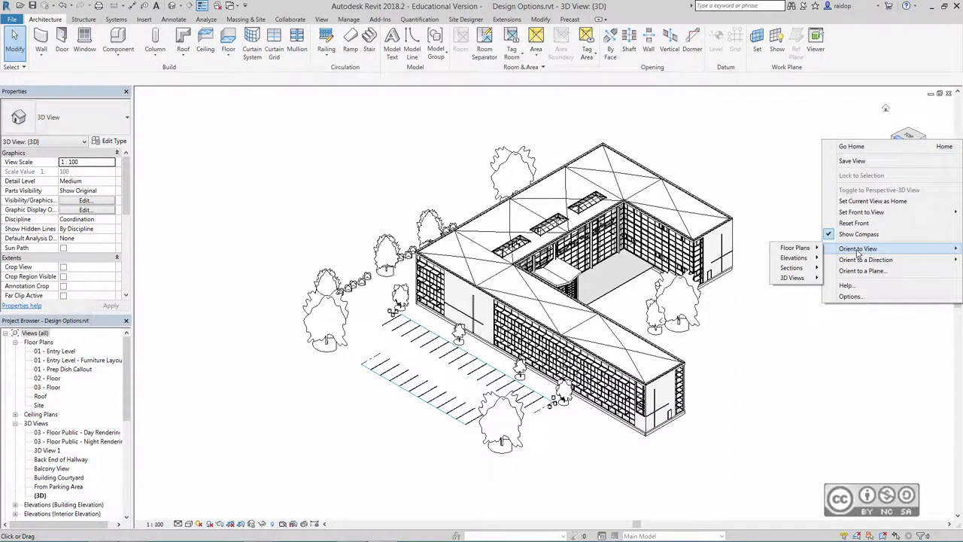
pyautogui.moveTo(796, 248)
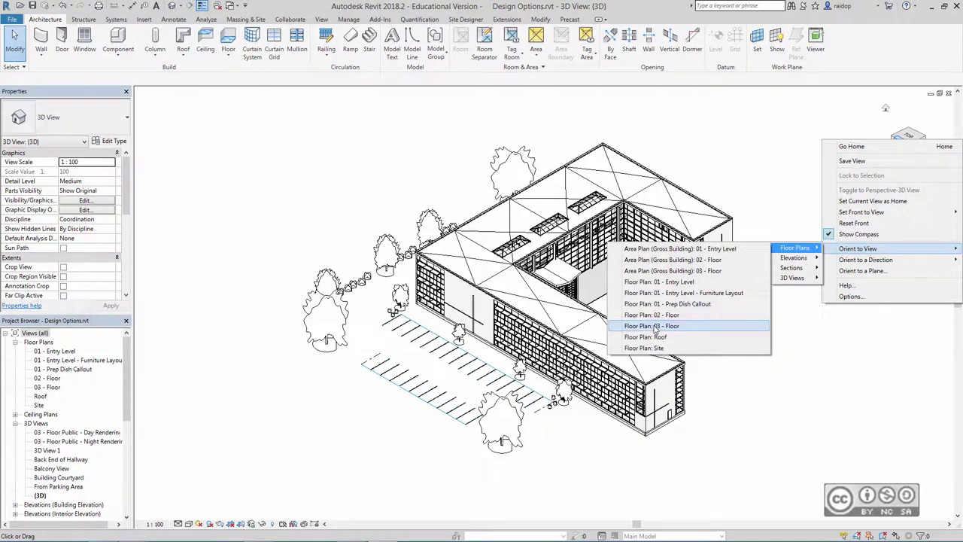
pyautogui.click(656, 326)
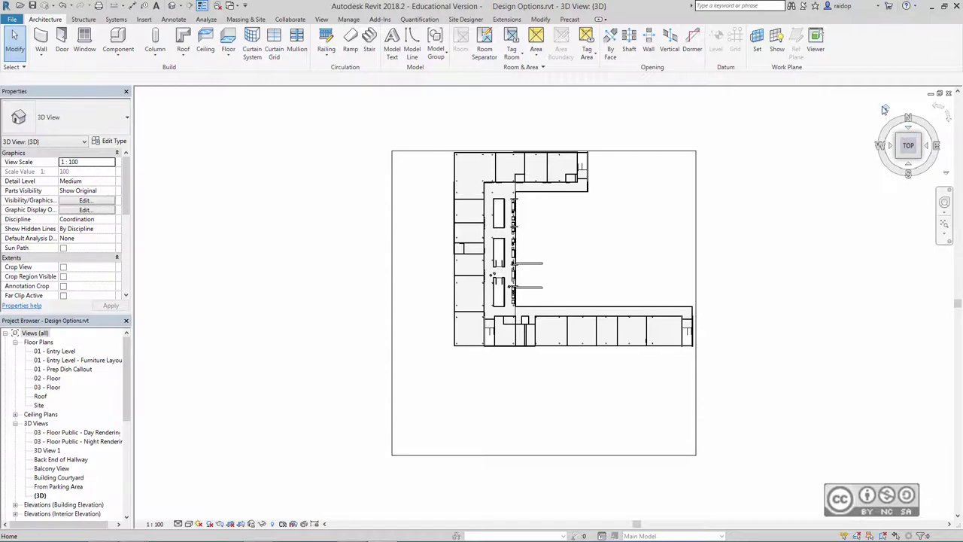
pyautogui.click(887, 112)
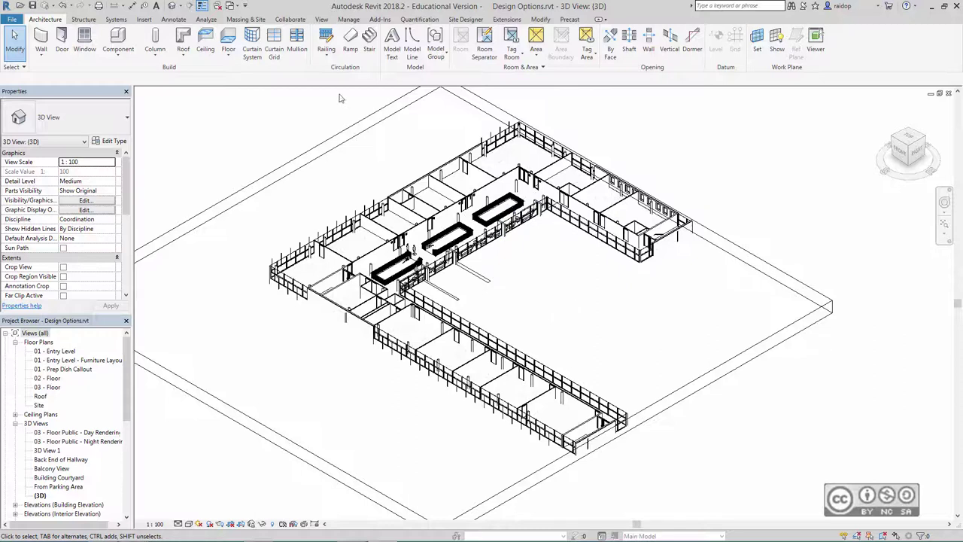
pyautogui.click(321, 19)
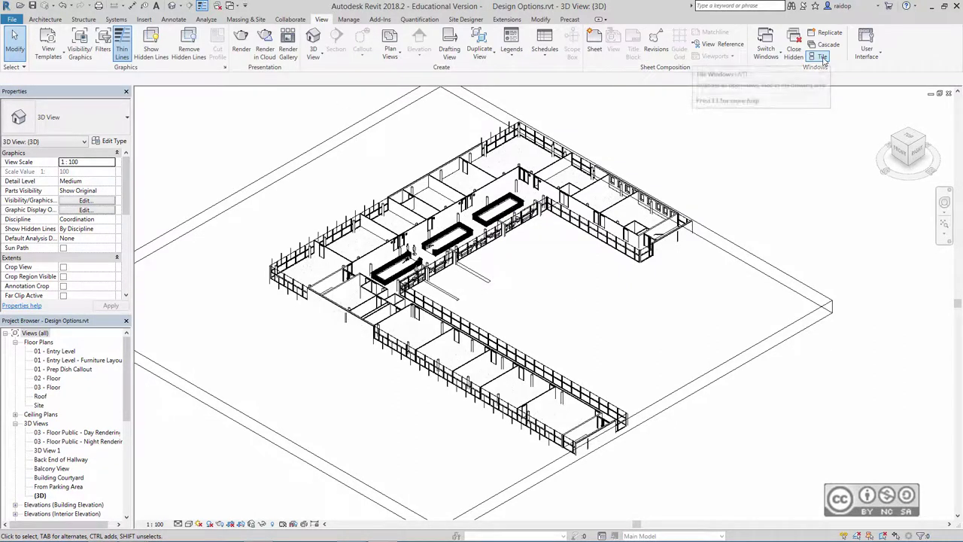
# Tile the 3D view beside the 03 - Floor plan and zoom in on the planters.
pyautogui.click(823, 58)
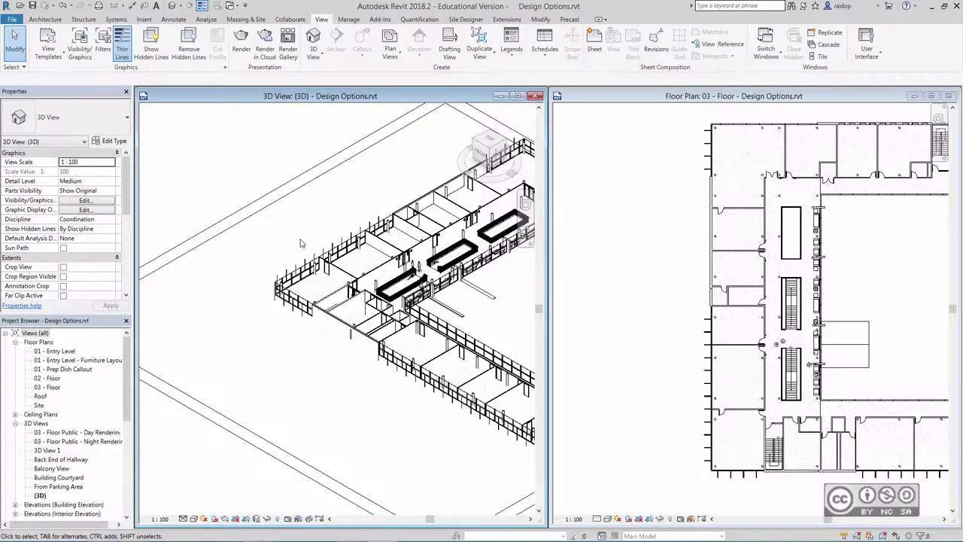
pyautogui.moveTo(302, 245); pyautogui.dragTo(237, 249, button='middle')
pyautogui.scroll(2, 425, 293)
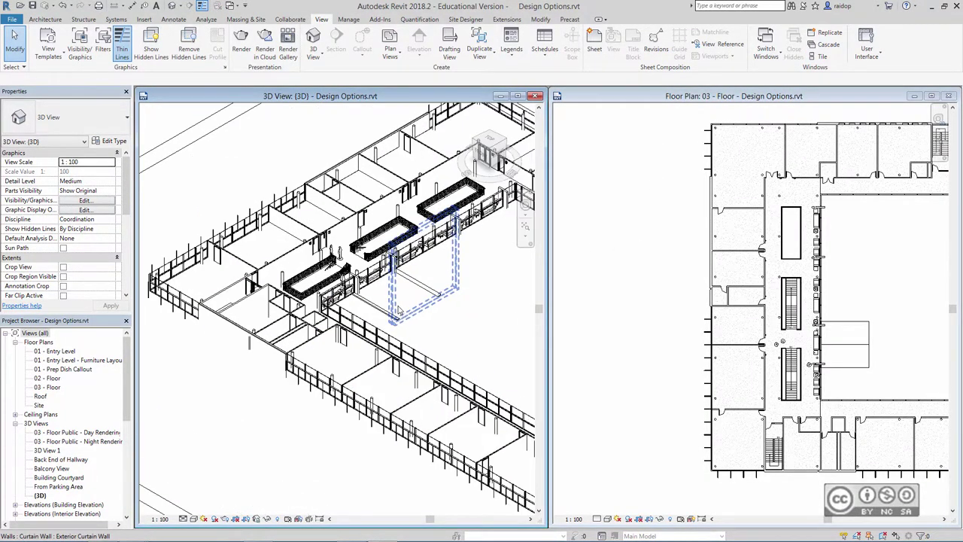
pyautogui.scroll(1, 429, 290)
pyautogui.scroll(1, 431, 287)
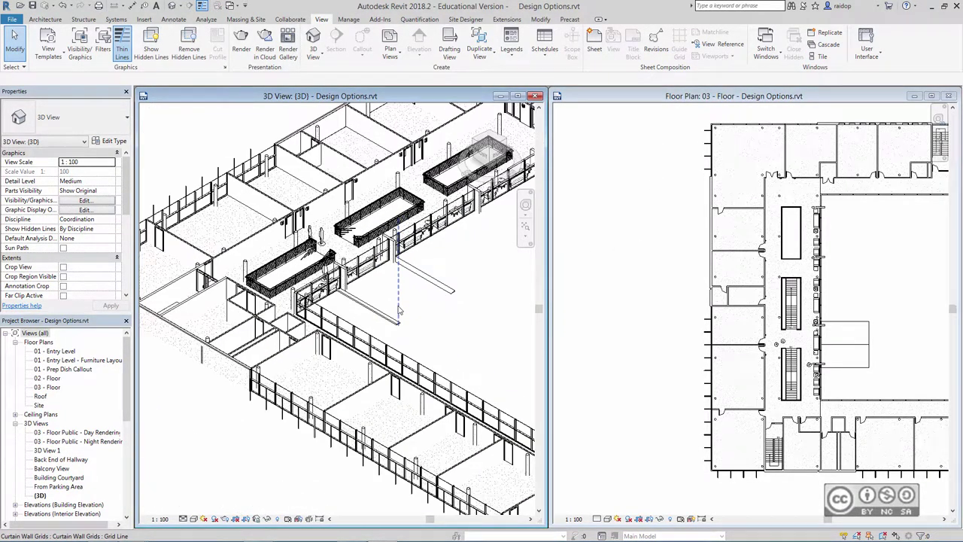
# Hide the small connecting roof in the 3D view only.
pyautogui.click(434, 284)
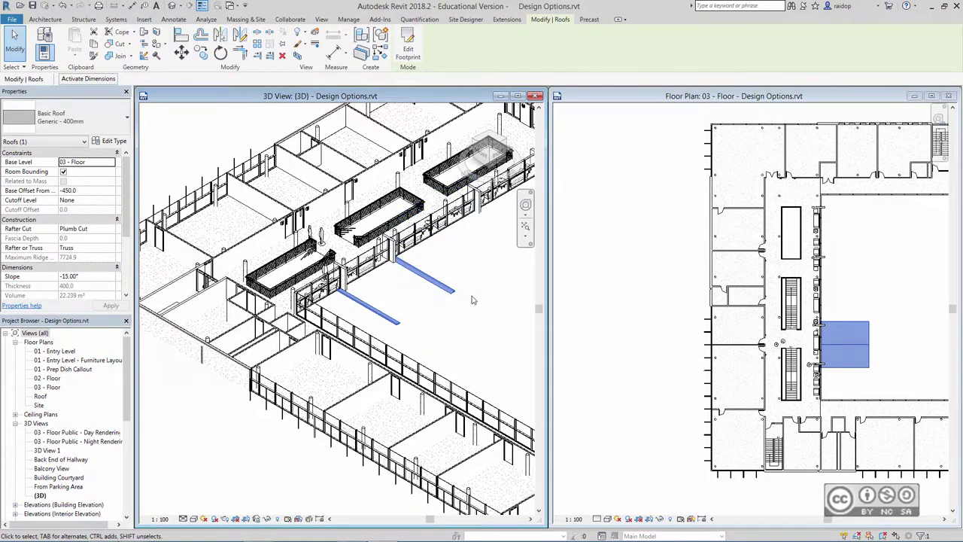
pyautogui.rightClick(472, 298)
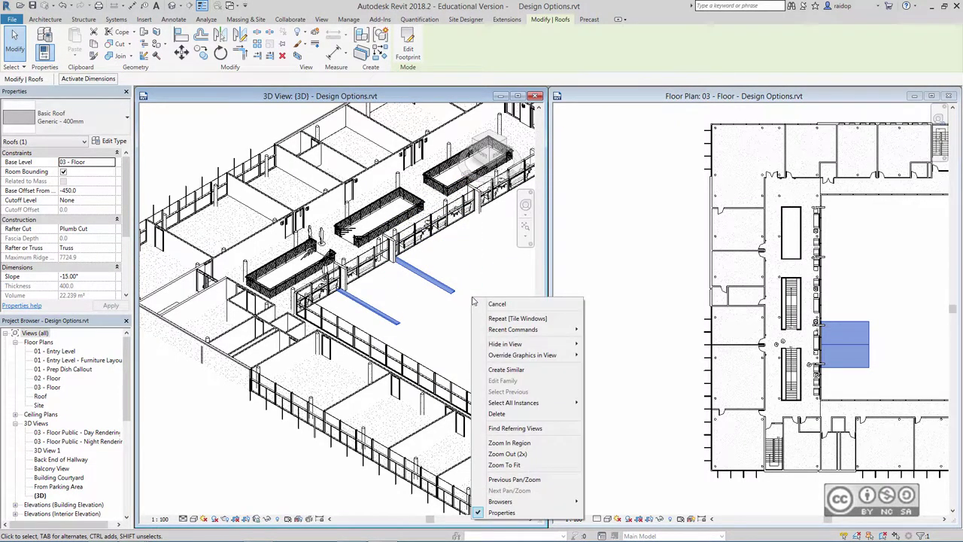
pyautogui.moveTo(505, 344)
pyautogui.click(430, 344)
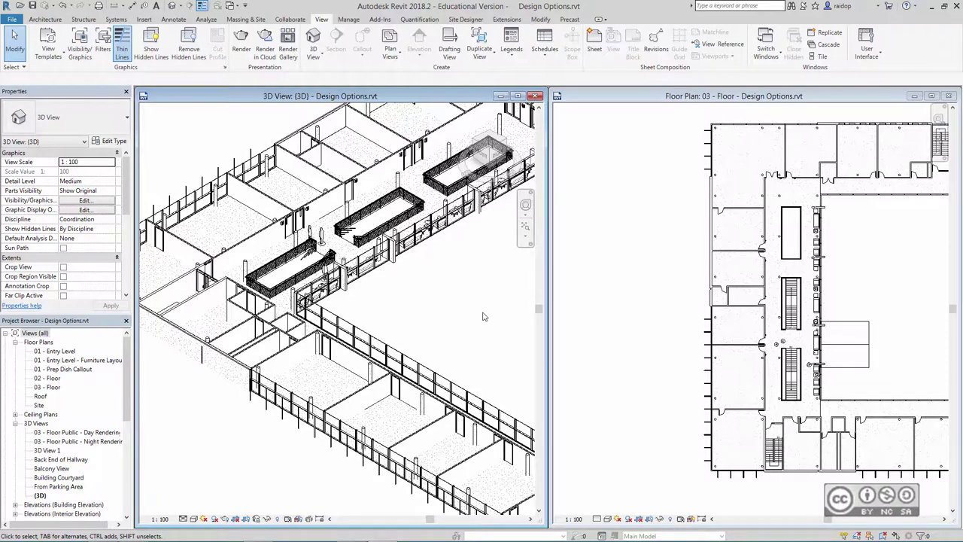
# In Design Options, create a new option set and rename it 'Third Floor Space'.
pyautogui.click(350, 20)
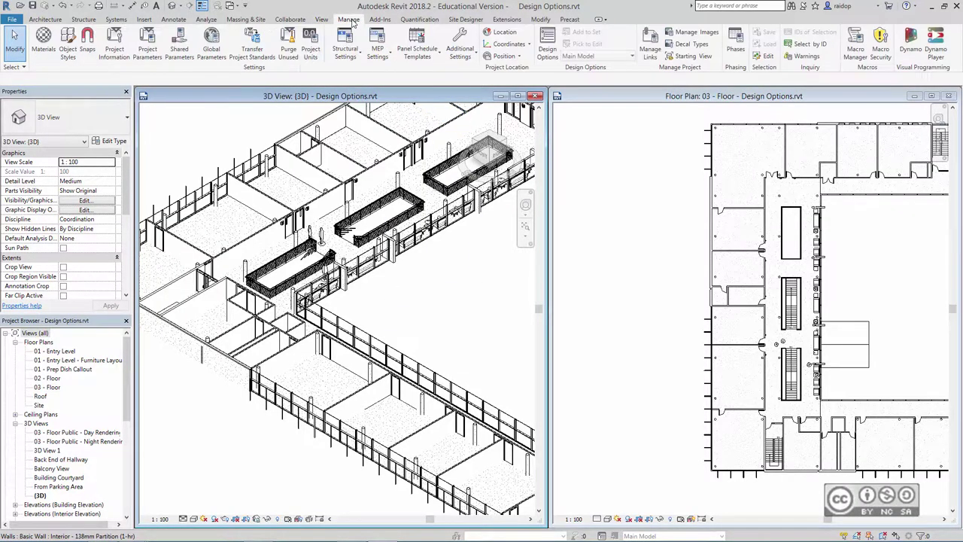
pyautogui.click(547, 40)
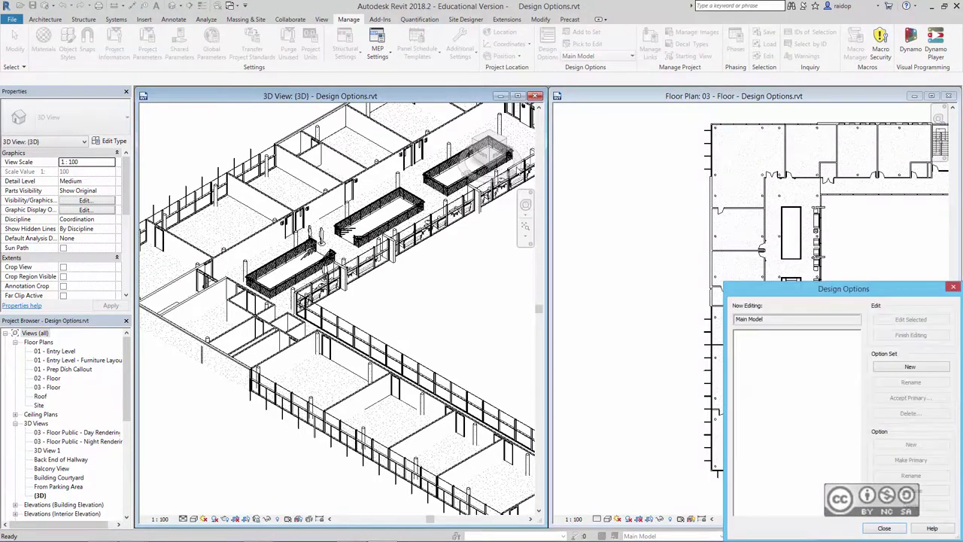
pyautogui.moveTo(784, 286); pyautogui.dragTo(631, 152)
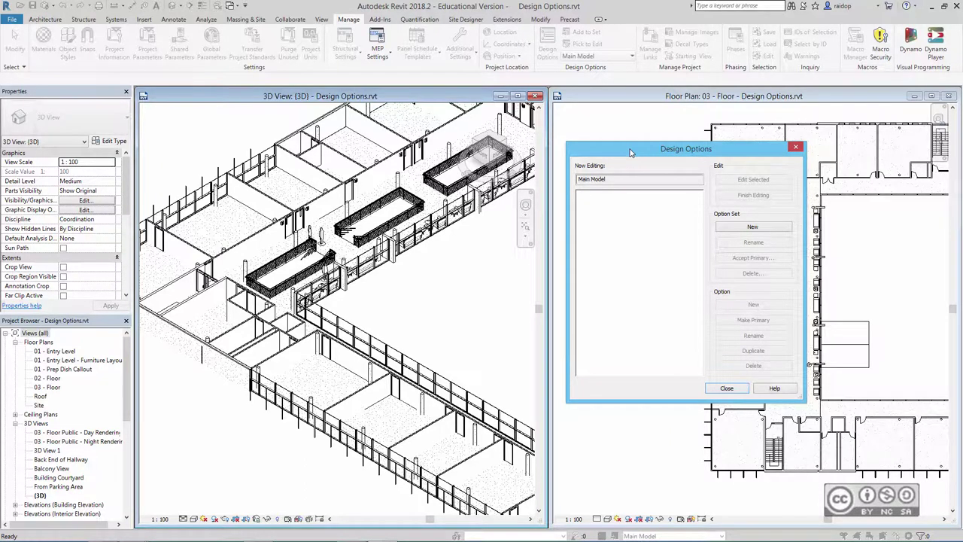
pyautogui.click(739, 228)
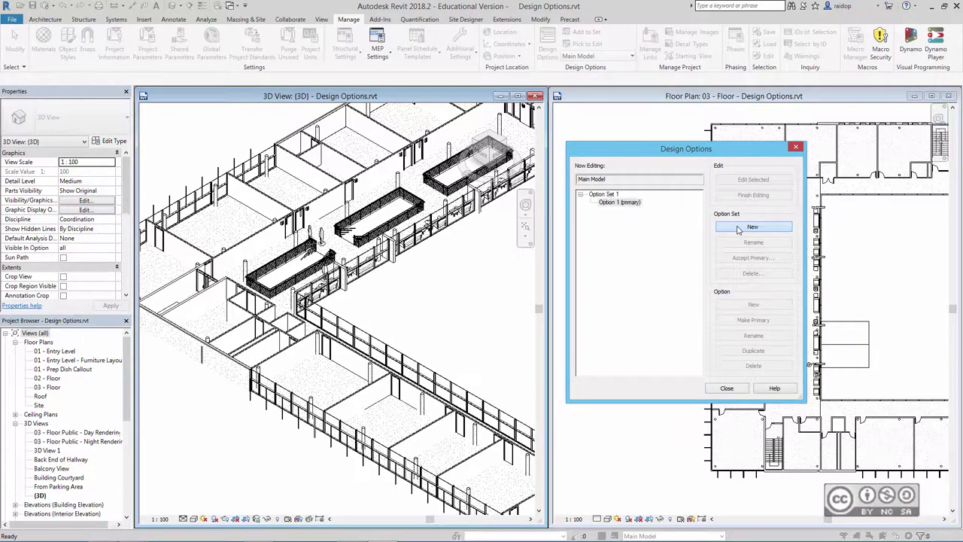
pyautogui.click(603, 195)
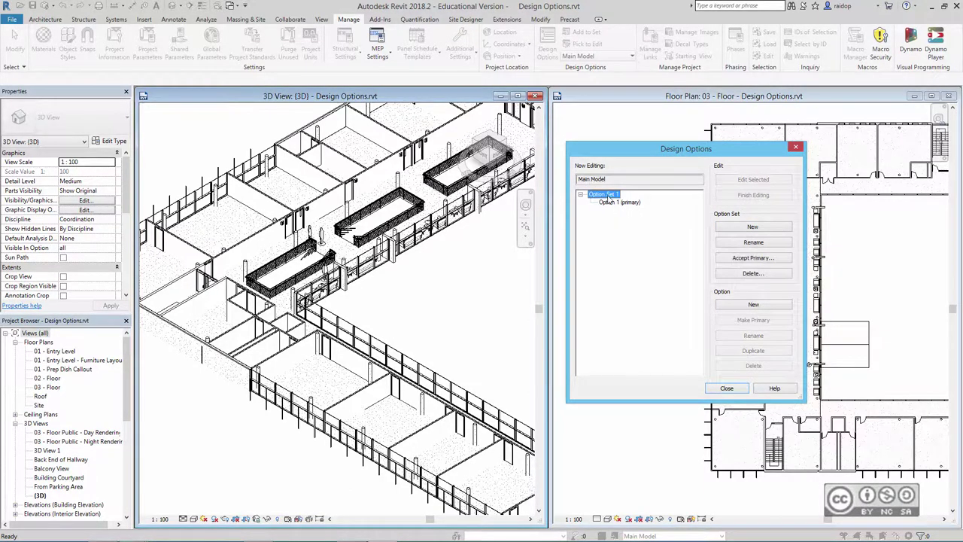
pyautogui.click(743, 243)
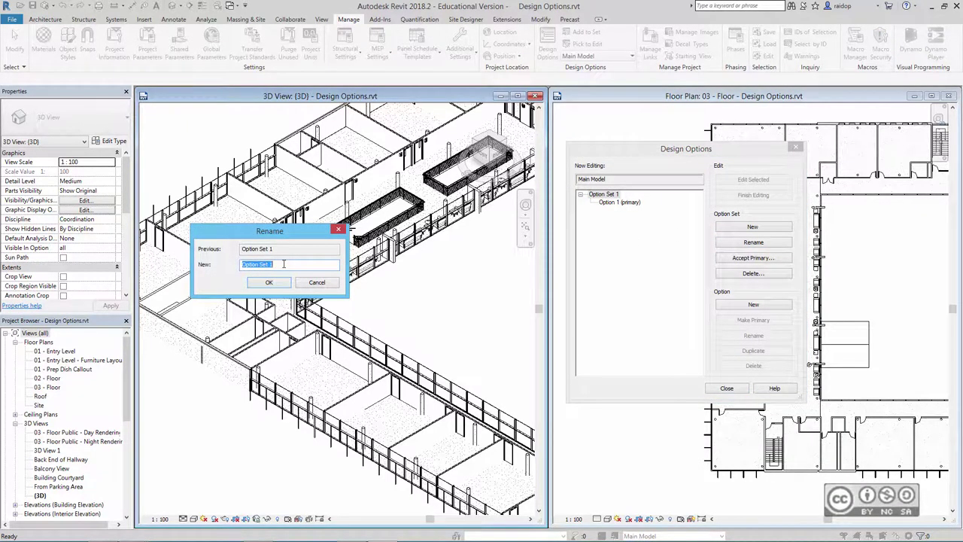
pyautogui.write('TH')
pyautogui.write('Floor Space')
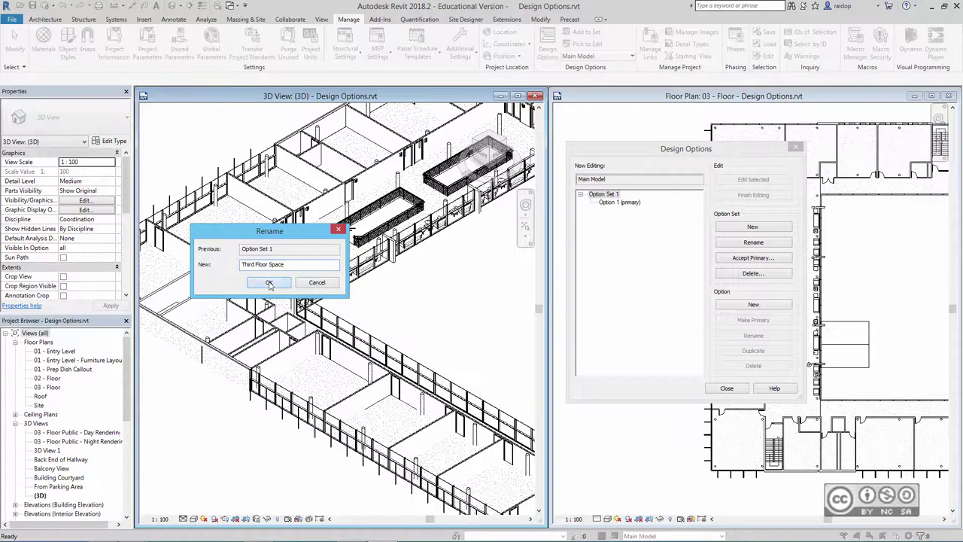
pyautogui.click(268, 282)
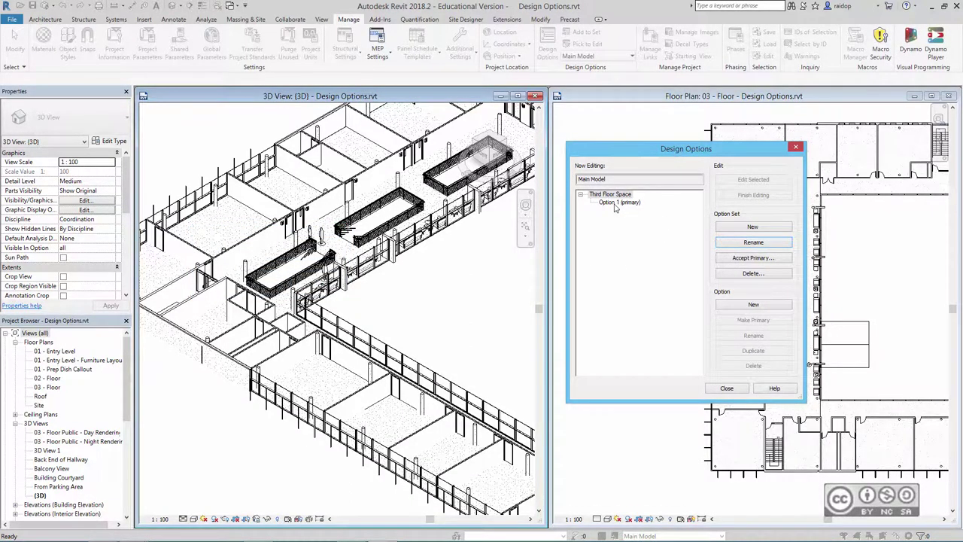
# Add two more options and rename the primary Option 1 to 'Lounge Seating'.
pyautogui.click(762, 306)
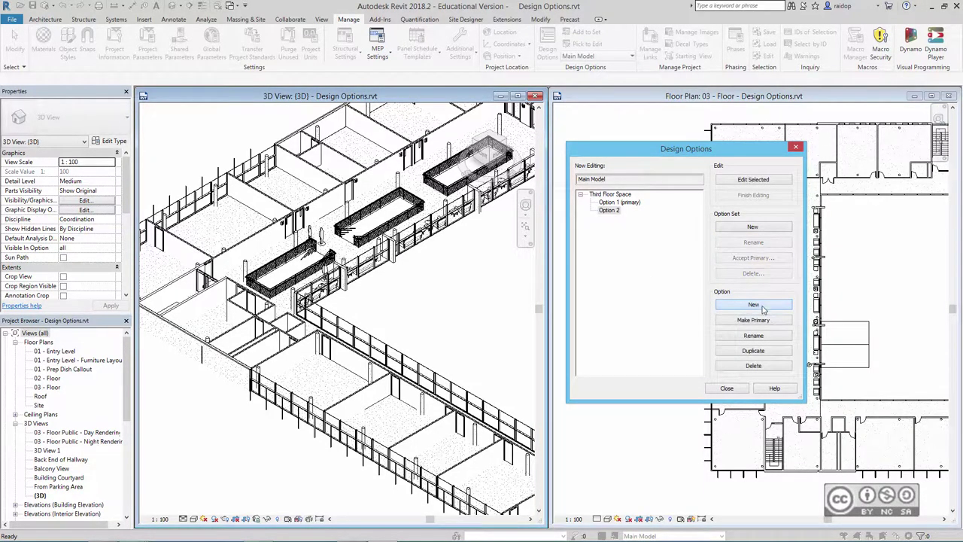
pyautogui.click(763, 306)
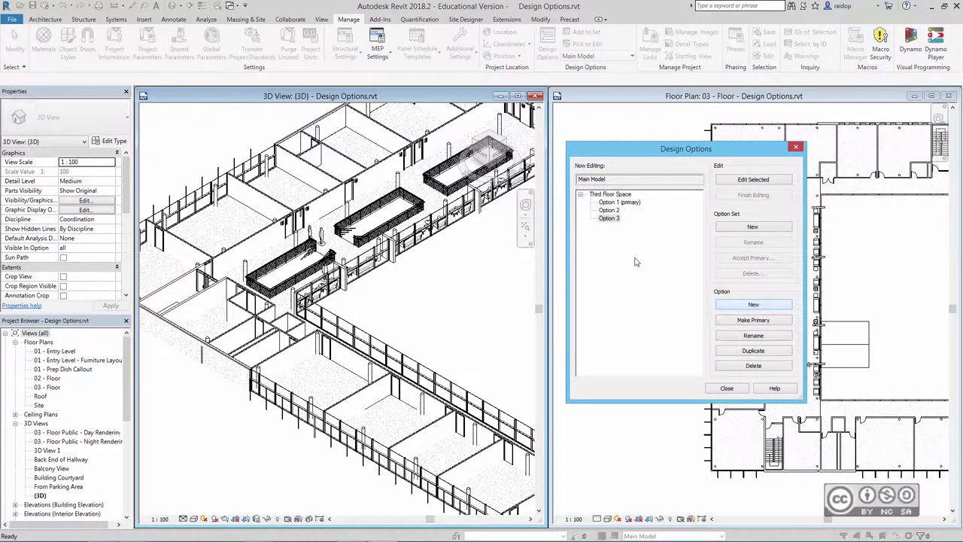
pyautogui.click(621, 203)
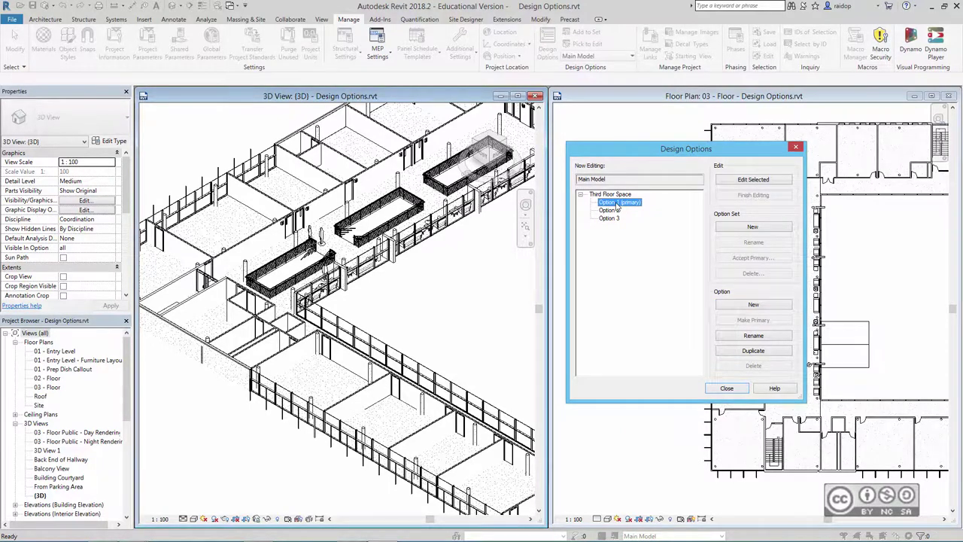
pyautogui.click(732, 336)
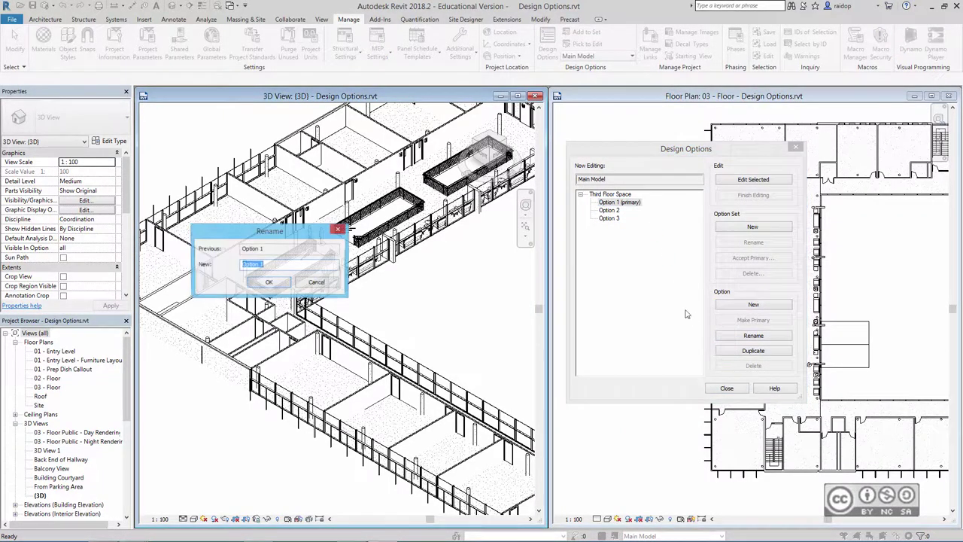
pyautogui.write('Lounge ')
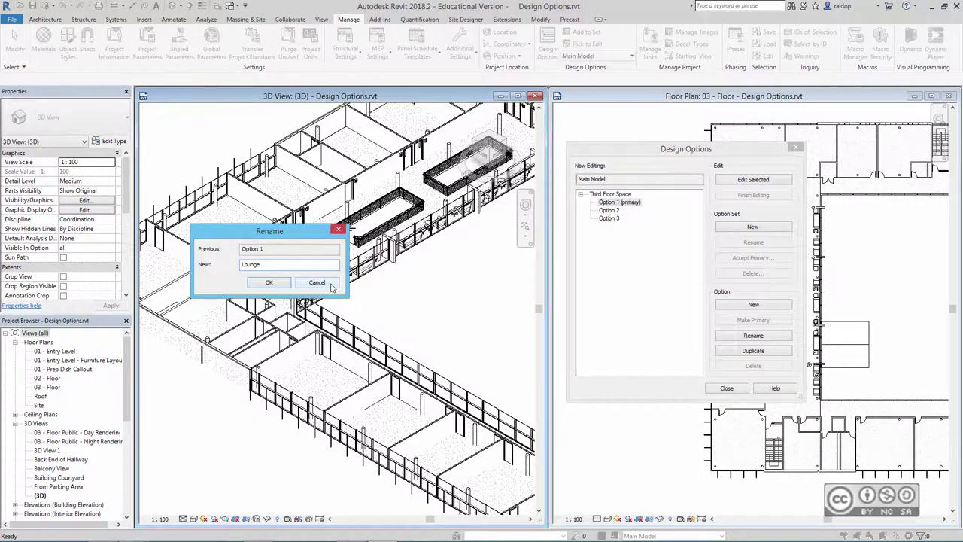
pyautogui.write('Seating')
pyautogui.click(268, 283)
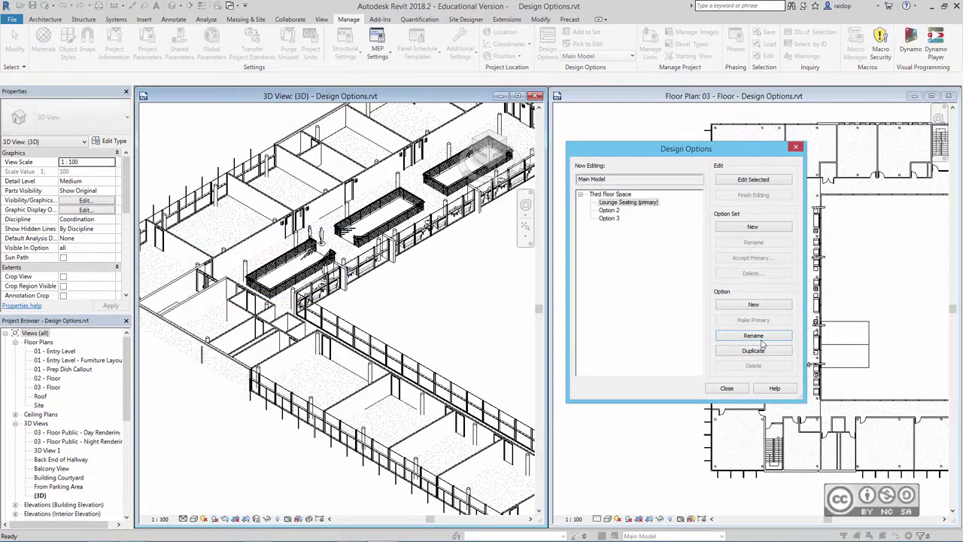
# Rename Option 2 to 'Single Carrels' and Option 3 to 'Double Carrels'.
pyautogui.click(609, 209)
pyautogui.click(750, 336)
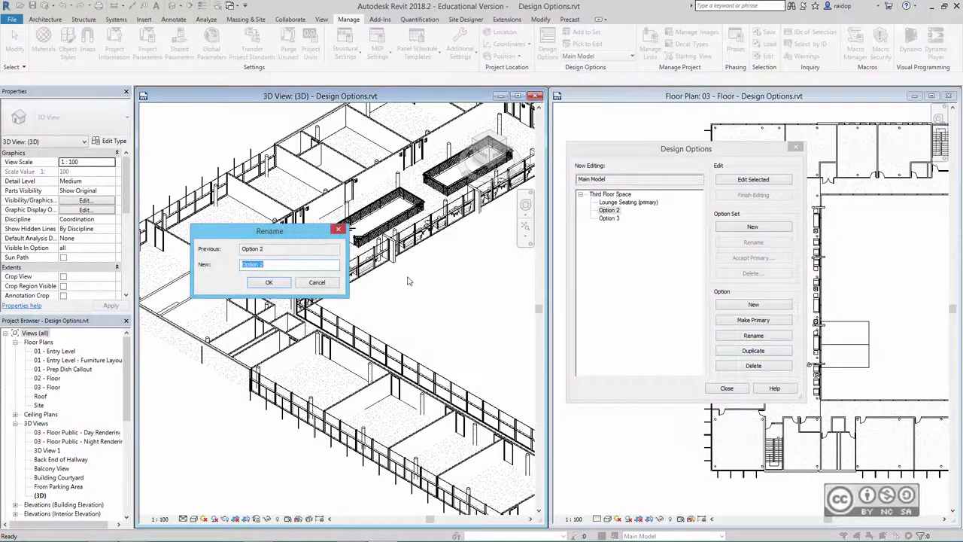
pyautogui.write('Single Carrels')
pyautogui.click(269, 282)
pyautogui.click(609, 219)
pyautogui.click(753, 335)
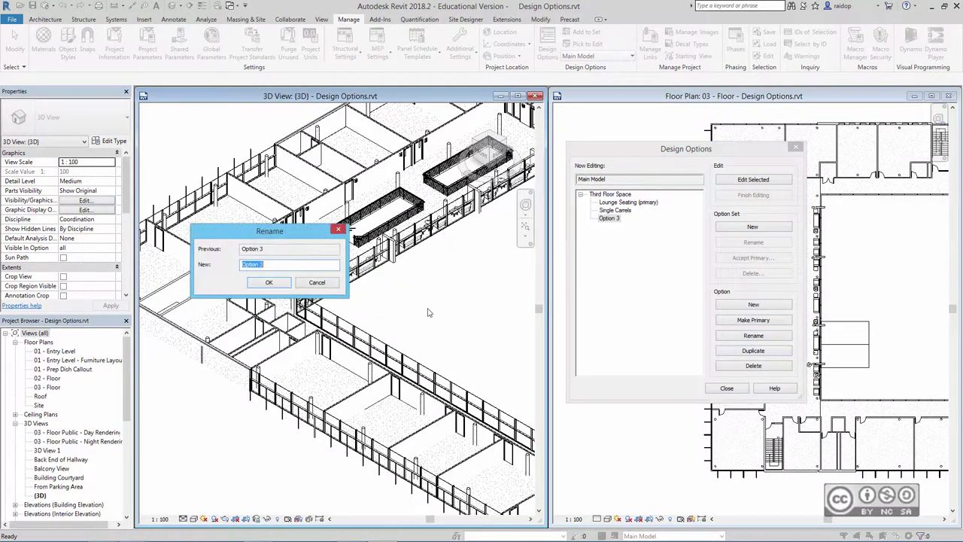
pyautogui.write('Double Carrels')
pyautogui.click(272, 283)
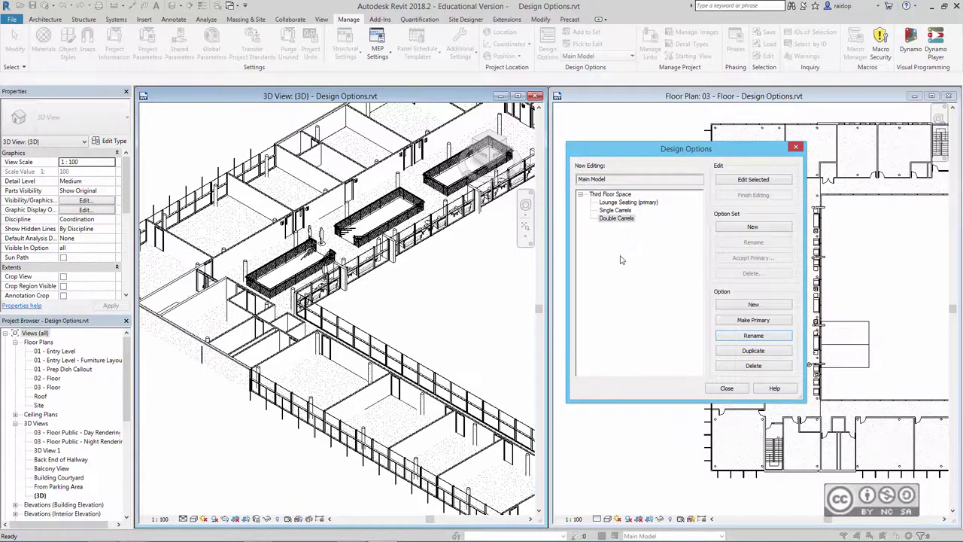
# Add the three corridor planter railings to Third Floor Space in all three options.
pyautogui.click(727, 389)
pyautogui.moveTo(338, 249); pyautogui.dragTo(295, 276, button='middle')
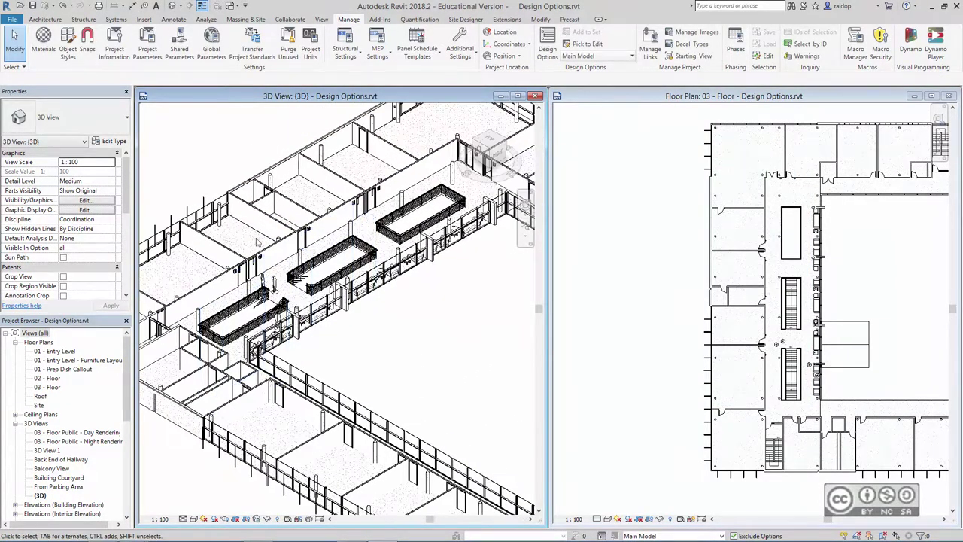
pyautogui.click(299, 278)
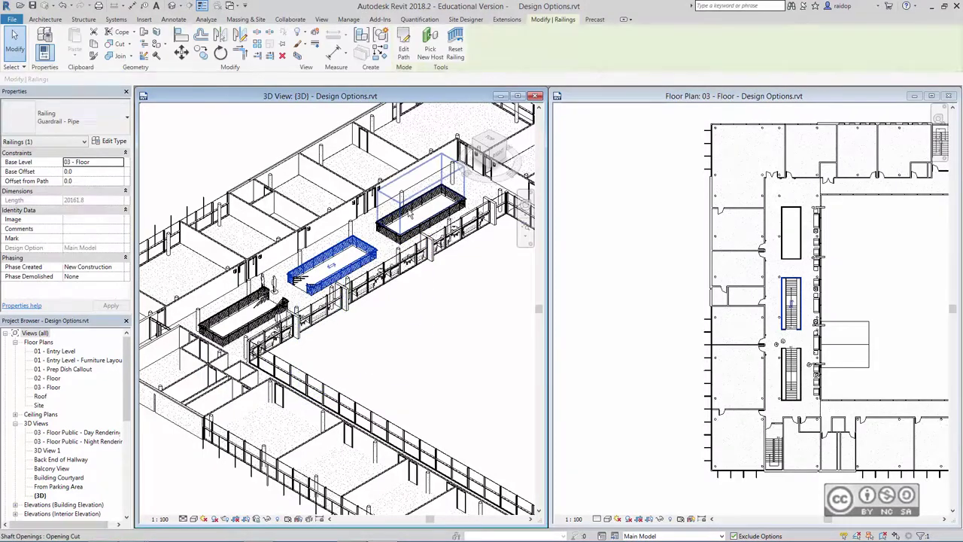
pyautogui.keyDown('ctrl'); pyautogui.click(455, 200); pyautogui.keyUp('ctrl')
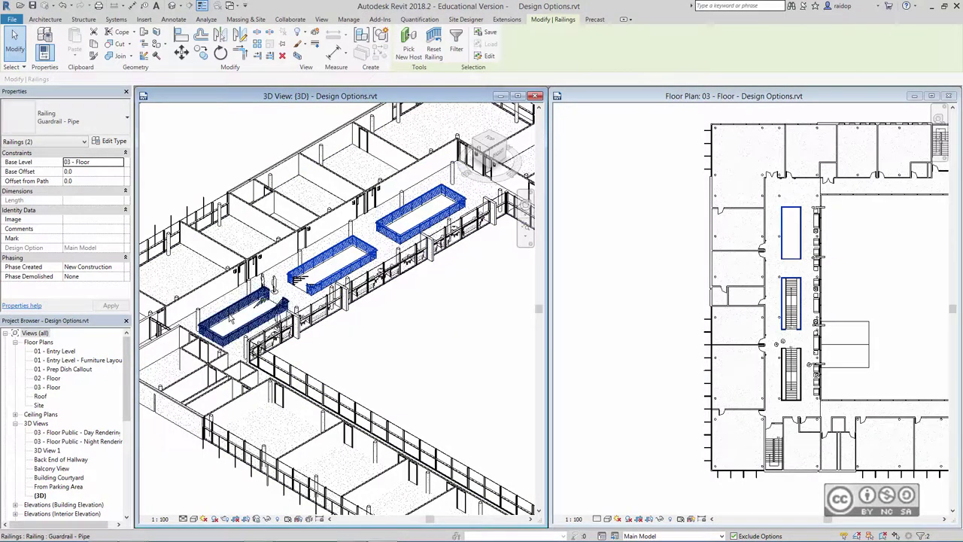
pyautogui.keyDown('ctrl'); pyautogui.click(249, 315); pyautogui.keyUp('ctrl')
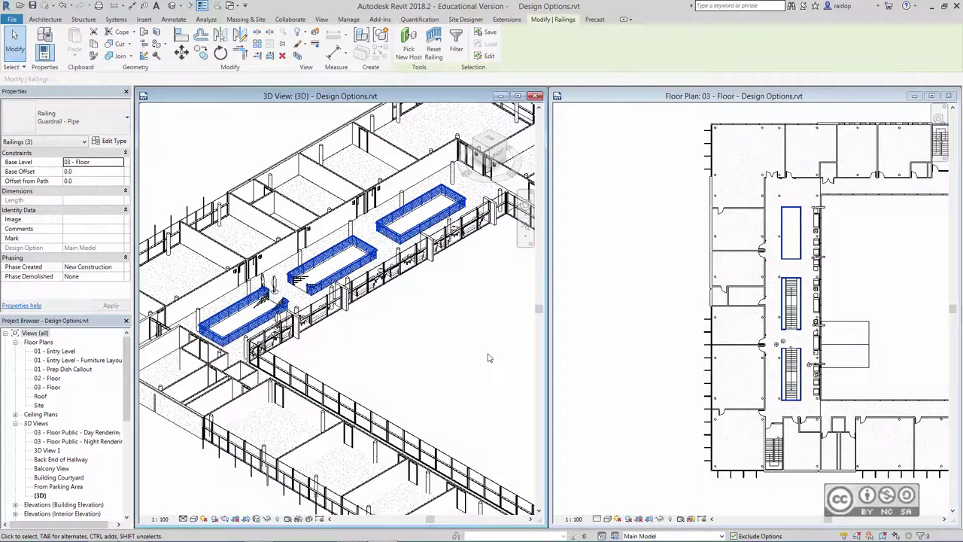
pyautogui.click(348, 20)
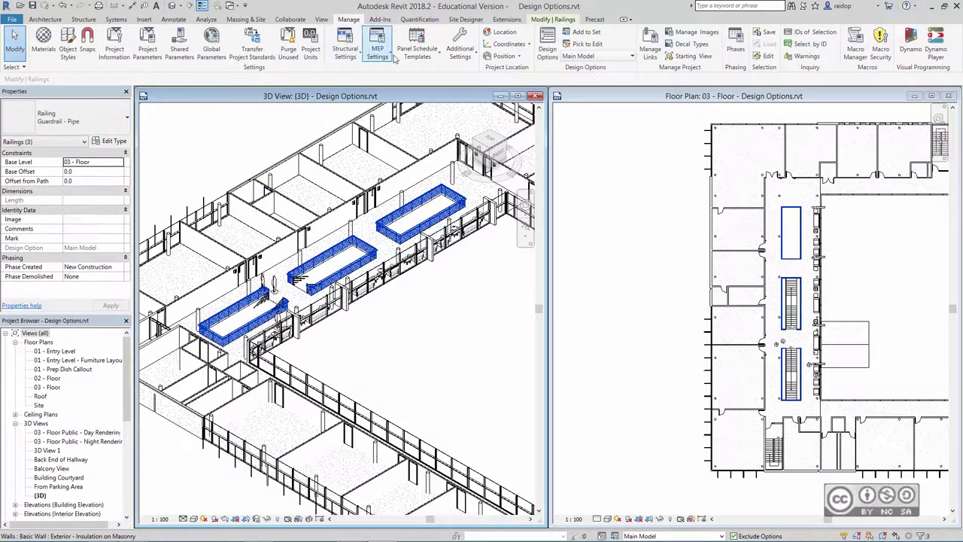
pyautogui.click(581, 35)
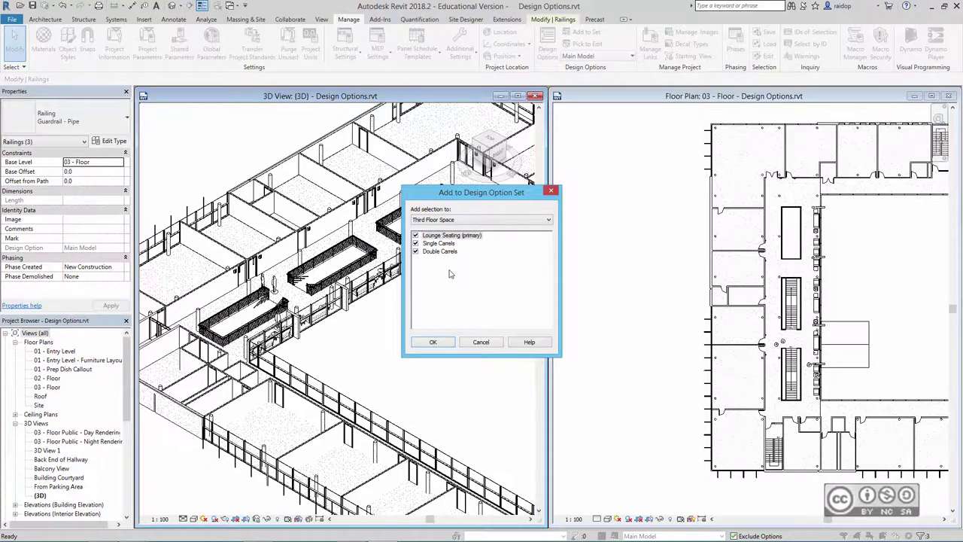
pyautogui.click(433, 342)
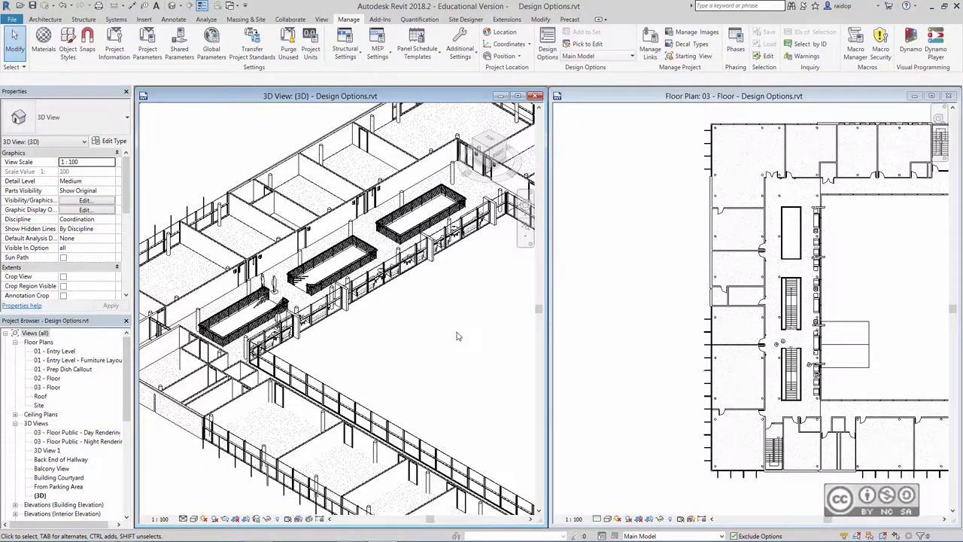
# Add the Hollow Core Plank floor slab to the Third Floor Space set in all options.
pyautogui.click(297, 183)
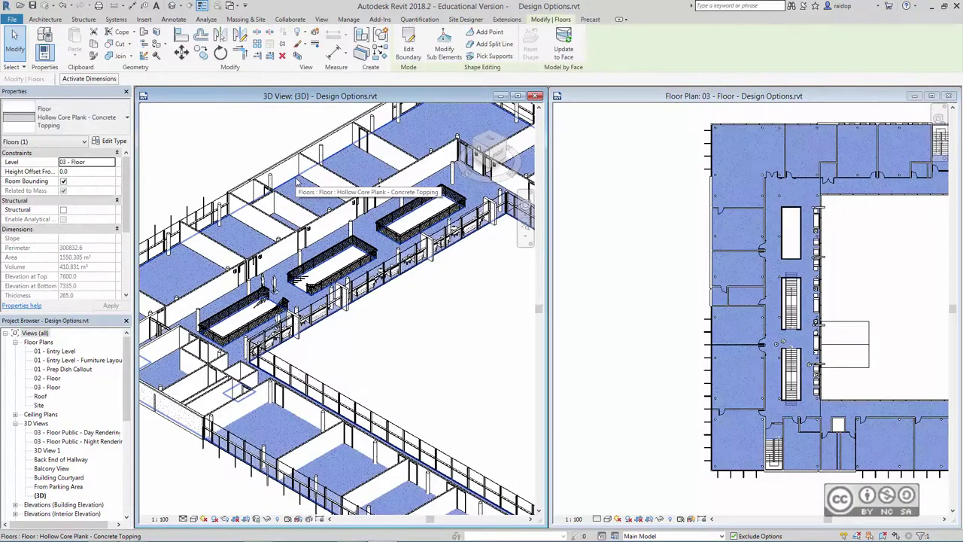
pyautogui.click(349, 18)
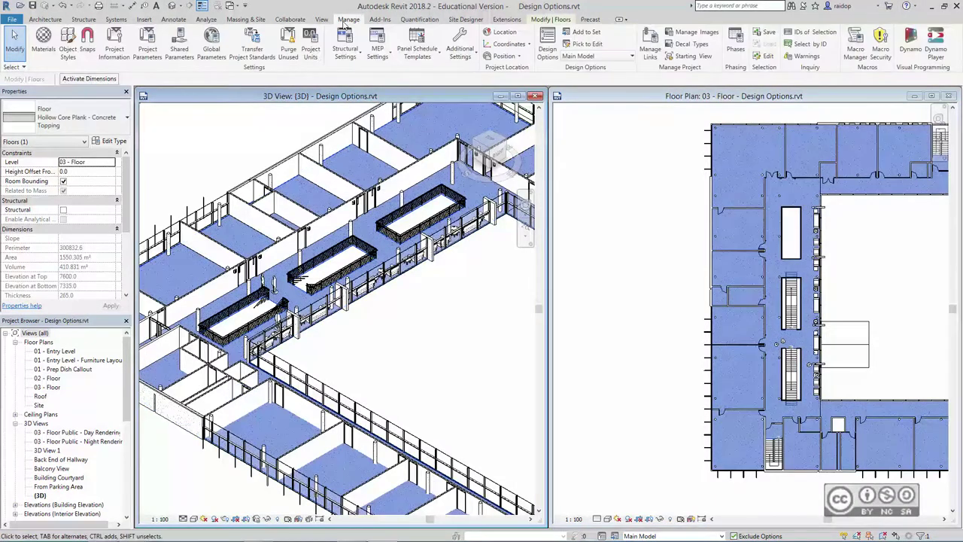
pyautogui.click(580, 32)
pyautogui.click(436, 341)
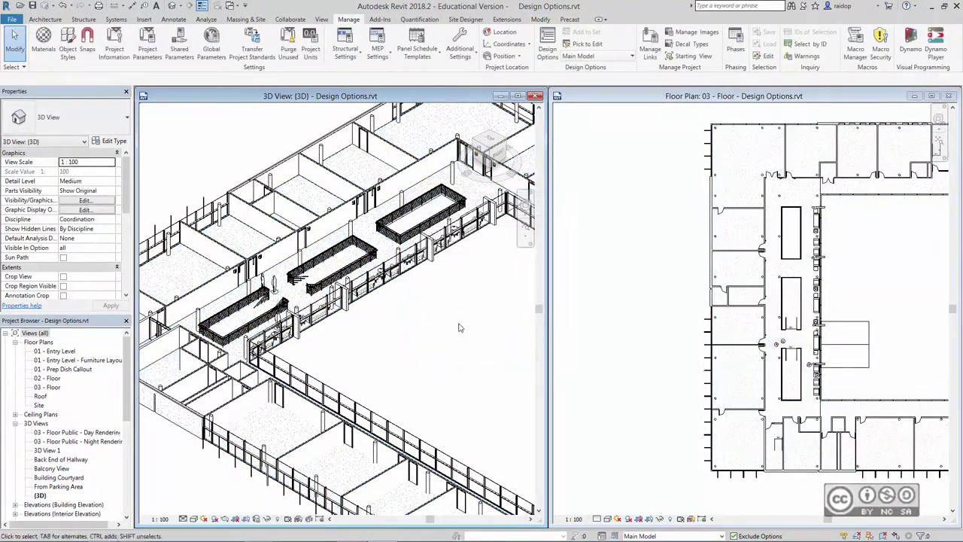
# Add the two corridor partitions and the exterior curtain wall to the set in all options.
pyautogui.moveTo(456, 315); pyautogui.dragTo(439, 344, button='middle')
pyautogui.scroll(2, 271, 151)
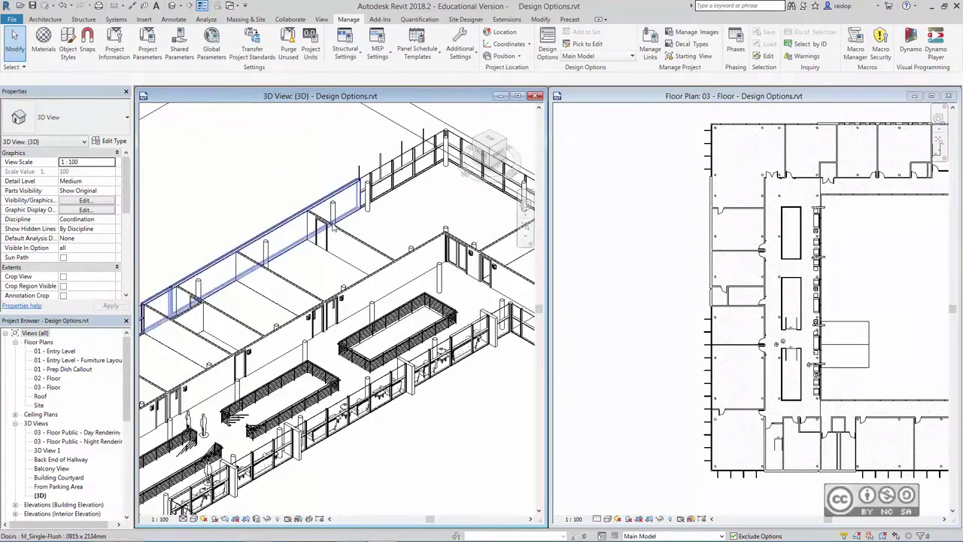
pyautogui.scroll(2, 297, 210)
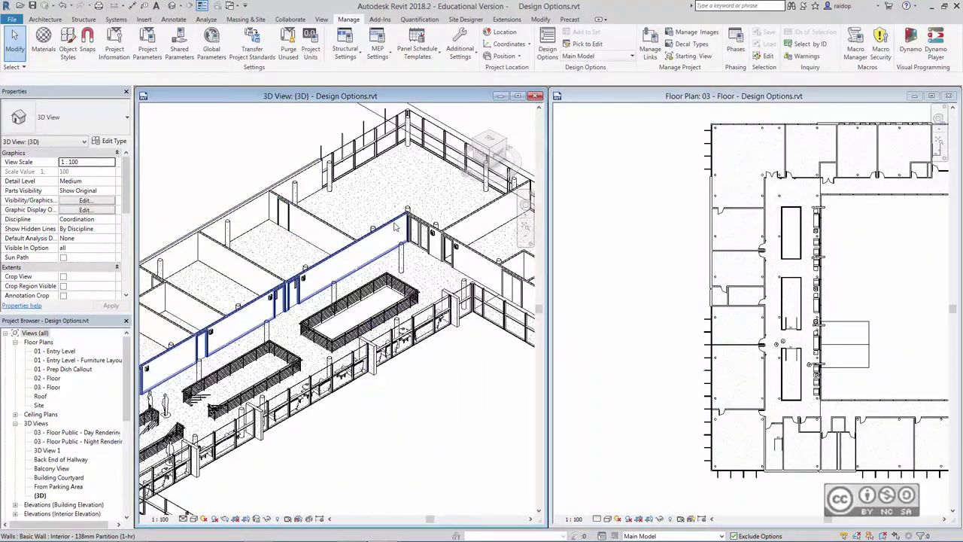
pyautogui.click(394, 225)
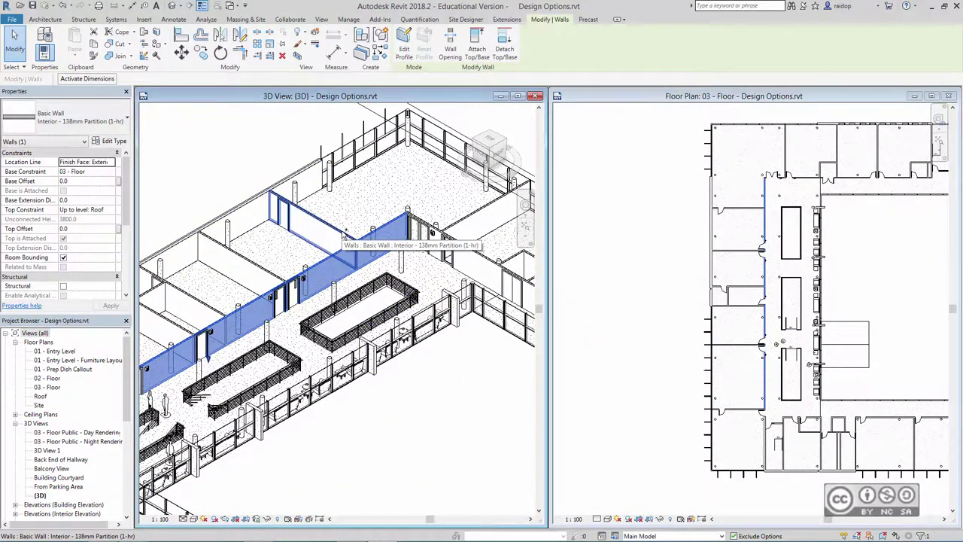
pyautogui.keyDown('ctrl'); pyautogui.click(435, 235); pyautogui.keyUp('ctrl')
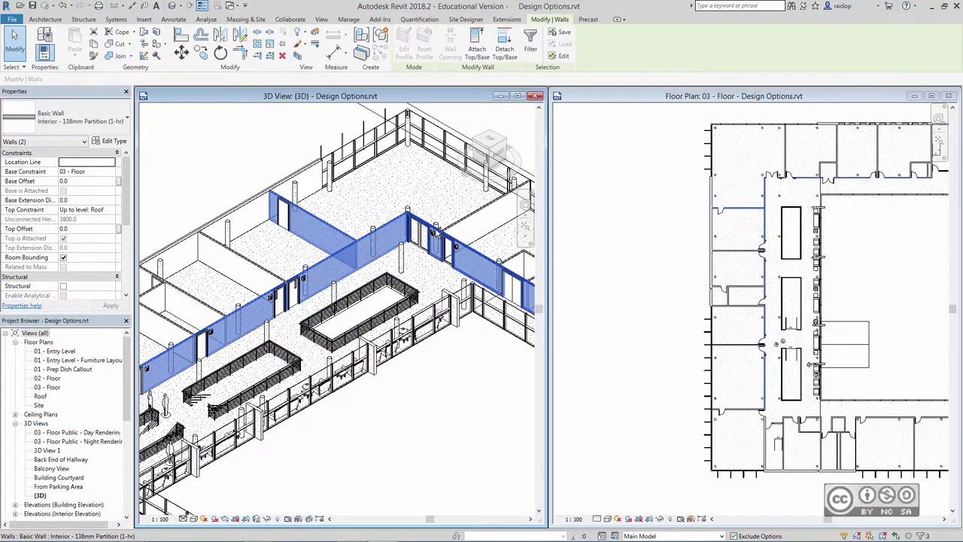
pyautogui.keyDown('ctrl'); pyautogui.click(431, 431); pyautogui.keyUp('ctrl')
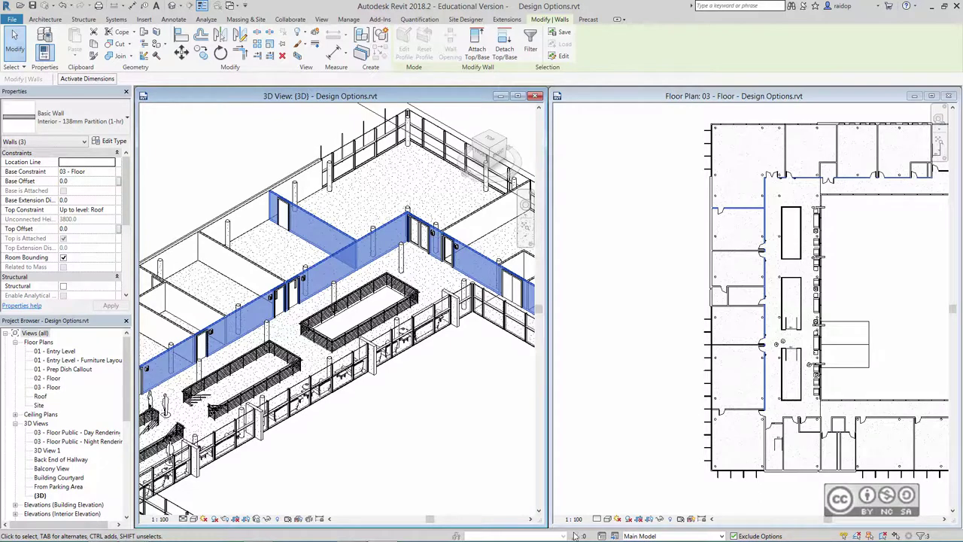
pyautogui.click(348, 19)
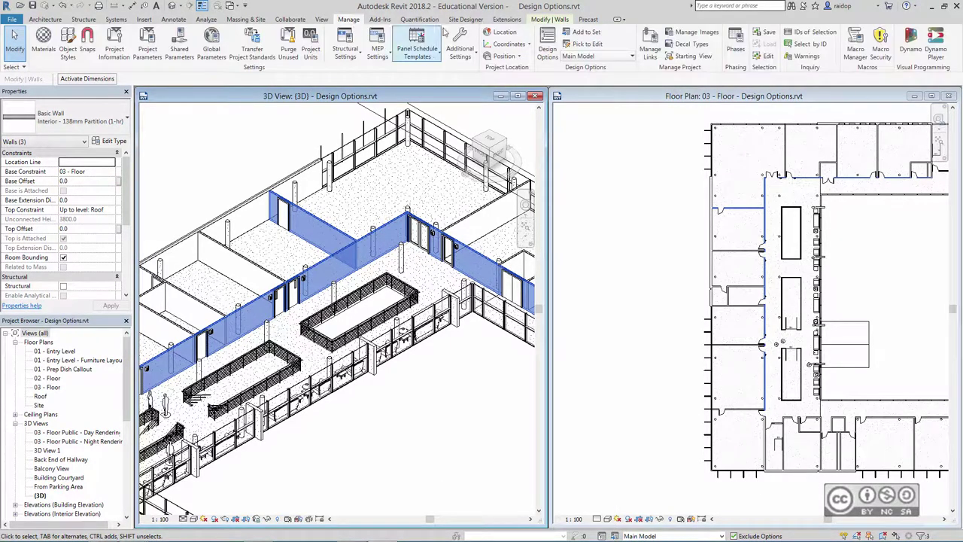
pyautogui.click(586, 31)
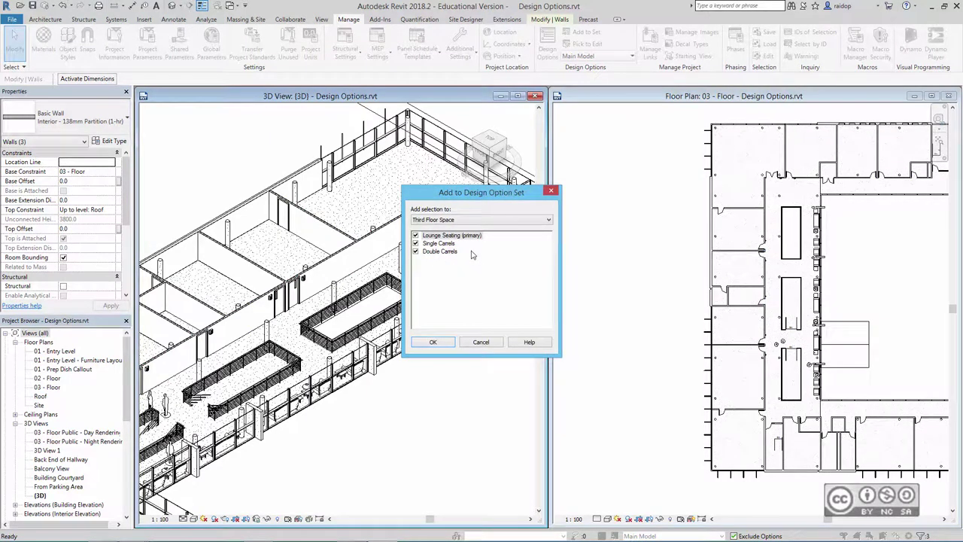
pyautogui.click(433, 341)
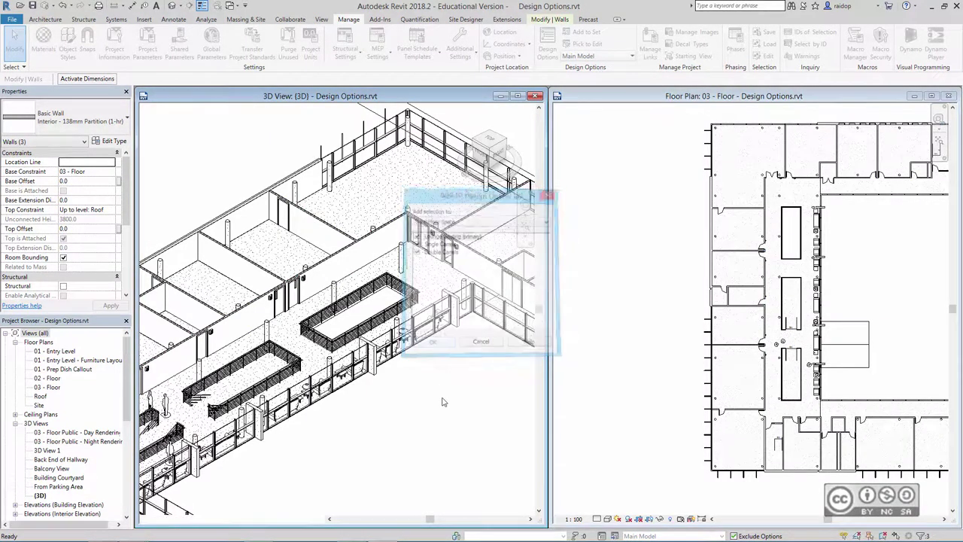
pyautogui.moveTo(873, 240); pyautogui.dragTo(812, 245, button='middle')
pyautogui.scroll(1, 797, 241)
pyautogui.scroll(1, 775, 241)
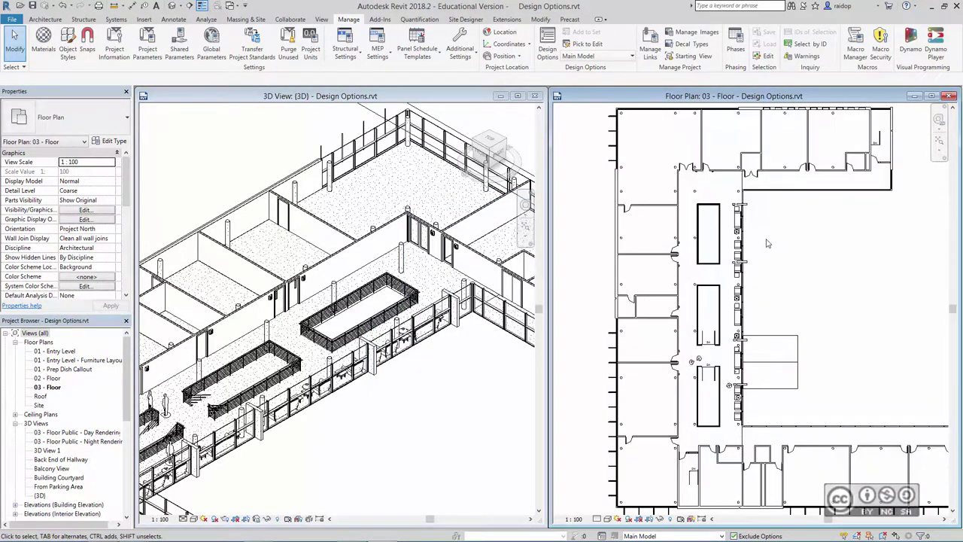
pyautogui.scroll(1, 771, 242)
# Select the night stand, couch, lamp, wastebasket and two chairs, confirming Furniture 6 and Lighting Fixtures 1.
pyautogui.scroll(1, 741, 239)
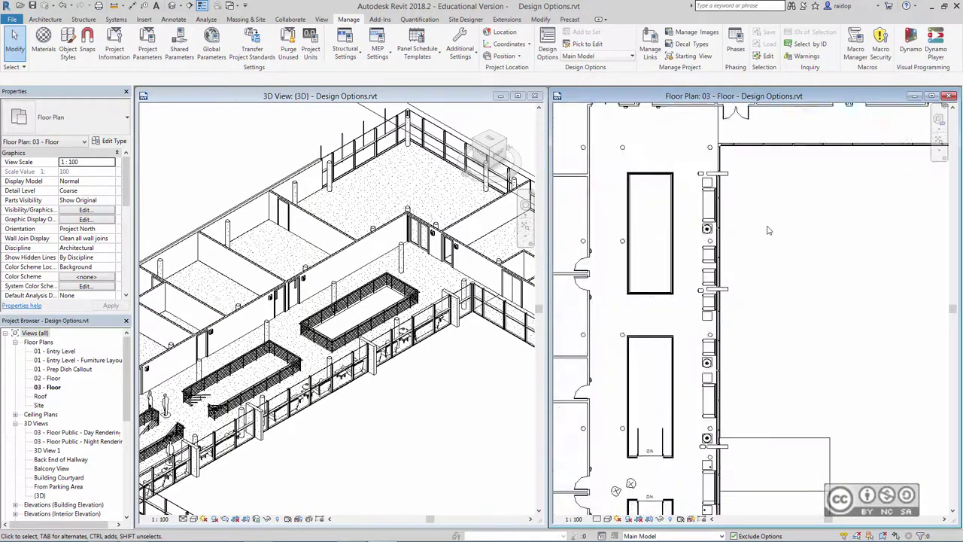
pyautogui.scroll(1, 730, 222)
pyautogui.scroll(1, 715, 197)
pyautogui.scroll(1, 706, 183)
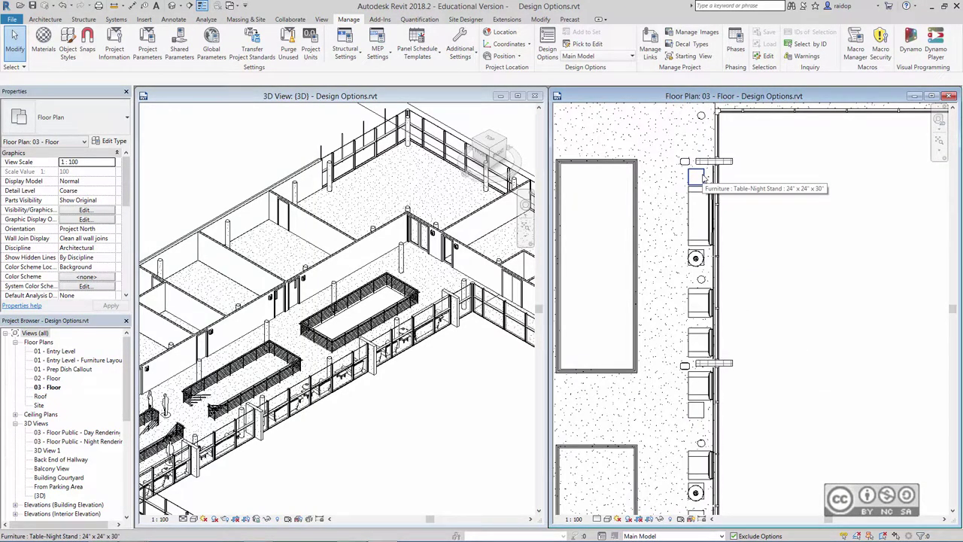
pyautogui.click(700, 177)
pyautogui.keyDown('ctrl'); pyautogui.click(692, 208); pyautogui.keyUp('ctrl')
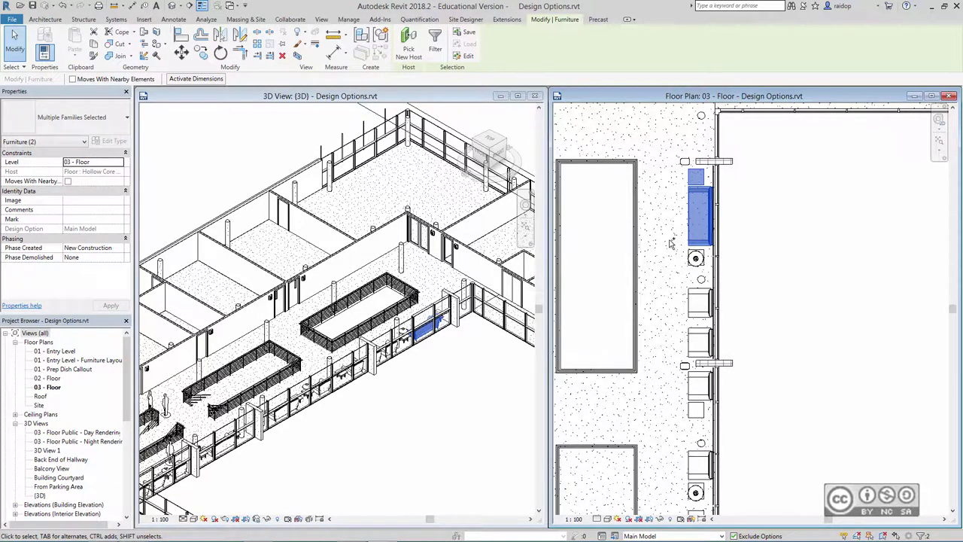
pyautogui.moveTo(671, 243); pyautogui.dragTo(710, 276)
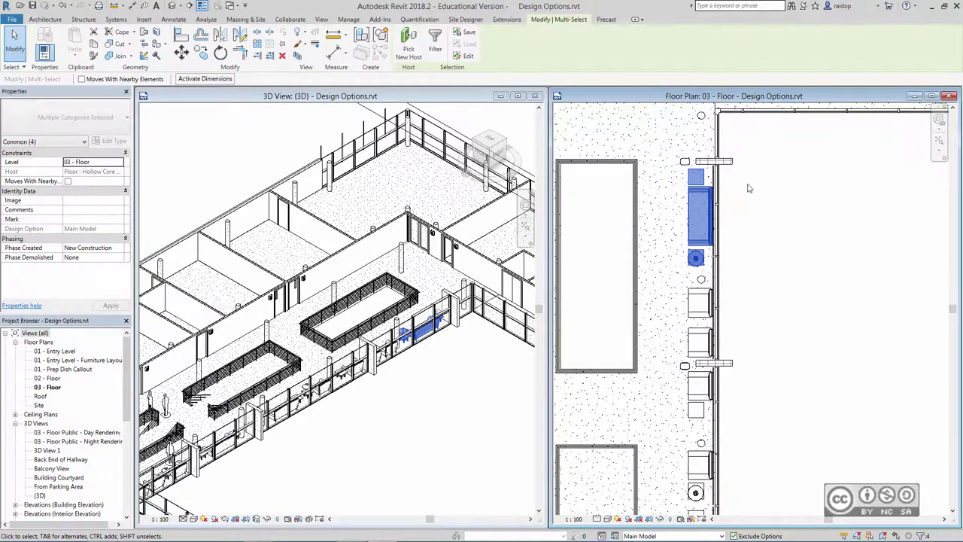
pyautogui.keyDown('ctrl'); pyautogui.click(685, 162); pyautogui.keyUp('ctrl')
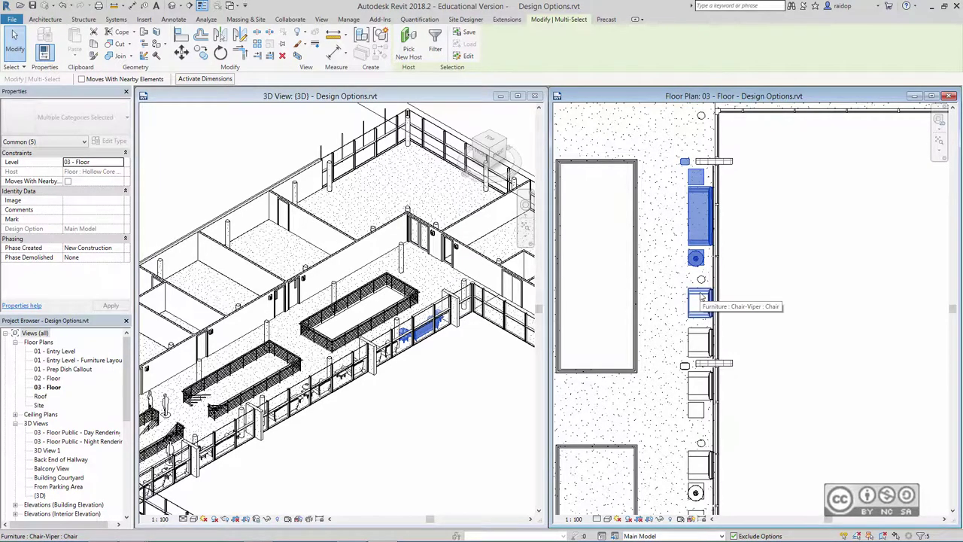
pyautogui.keyDown('ctrl'); pyautogui.click(700, 304); pyautogui.keyUp('ctrl')
pyautogui.keyDown('ctrl'); pyautogui.click(703, 333); pyautogui.keyUp('ctrl')
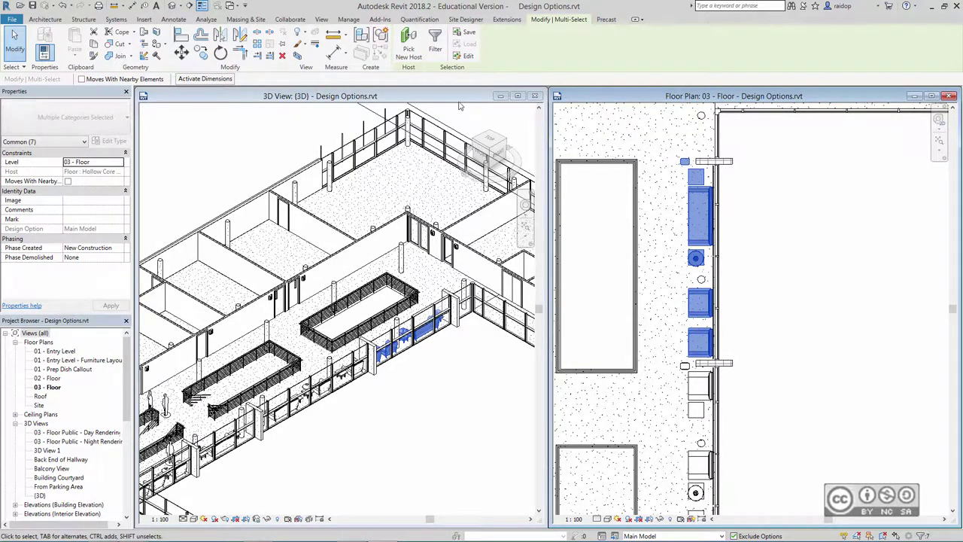
pyautogui.click(435, 45)
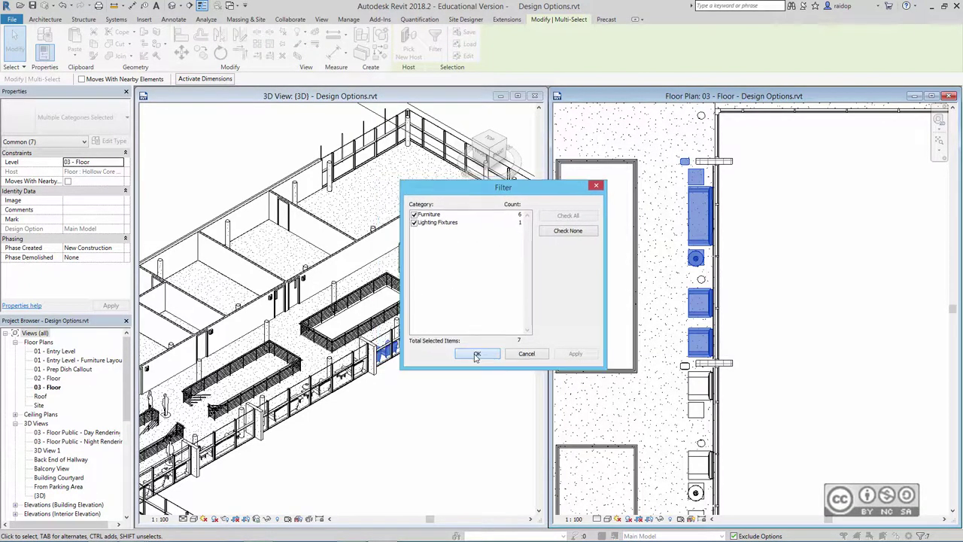
pyautogui.click(454, 349)
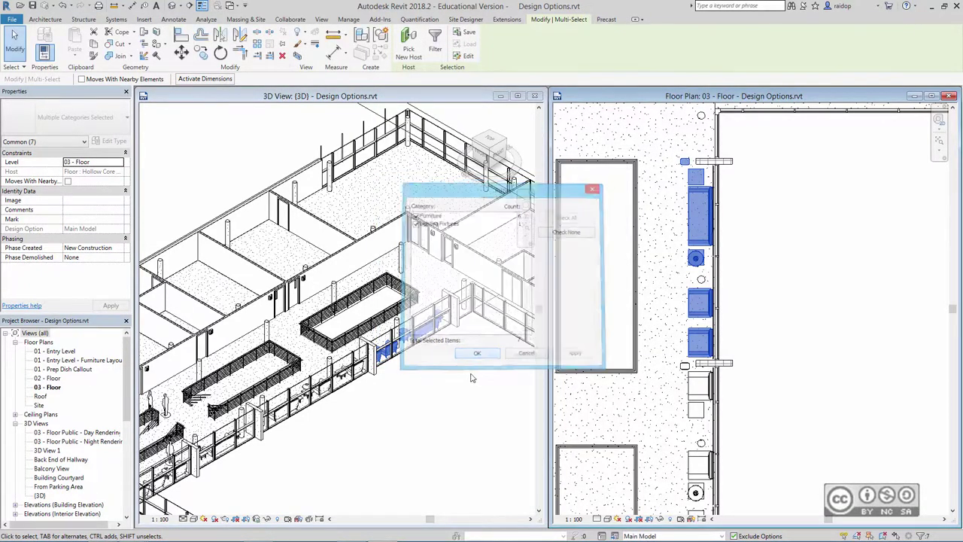
# Add the seven selected corridor pieces to Third Floor Space in all three options.
pyautogui.click(348, 18)
pyautogui.click(585, 33)
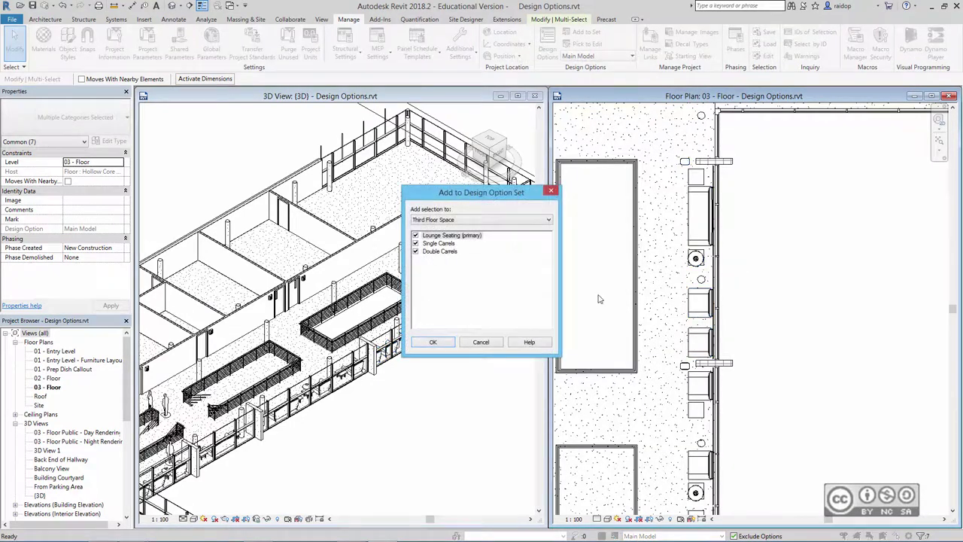
pyautogui.click(435, 343)
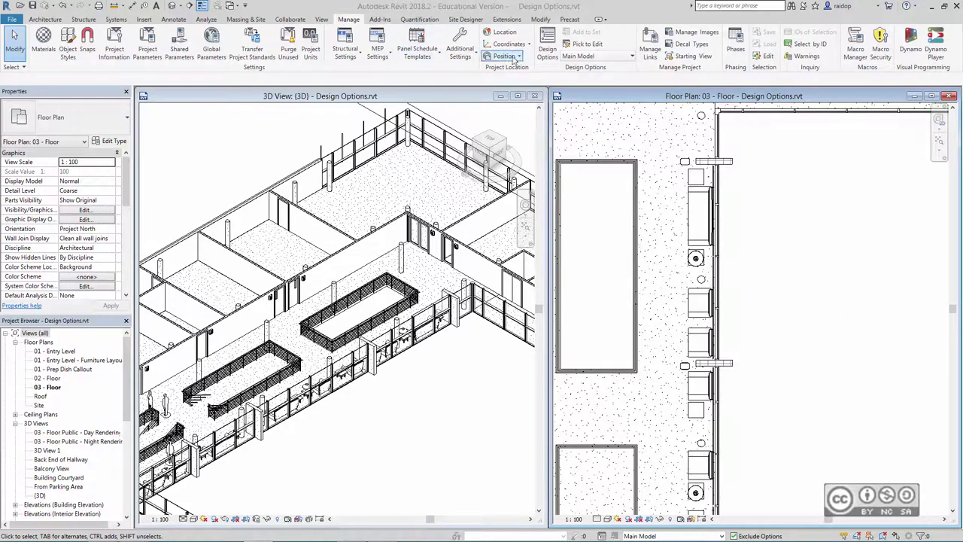
# Switch editing to the Single Carrels option and delete the seven corridor furniture pieces from it.
pyautogui.click(609, 57)
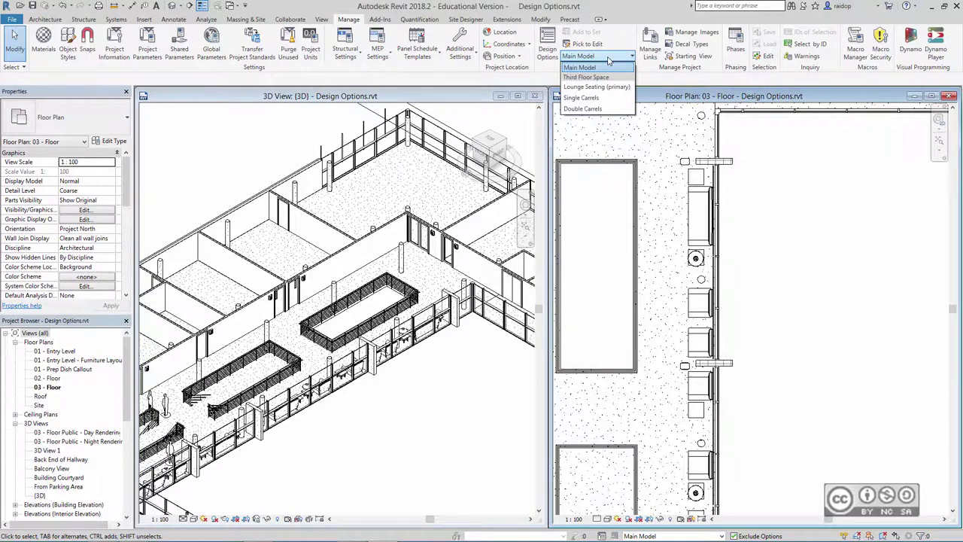
pyautogui.click(580, 98)
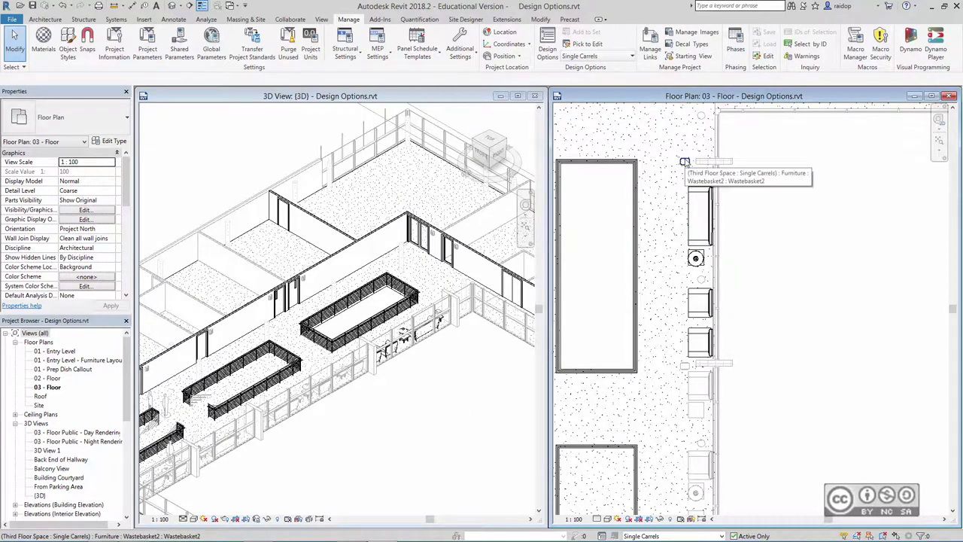
pyautogui.moveTo(660, 148); pyautogui.dragTo(773, 367)
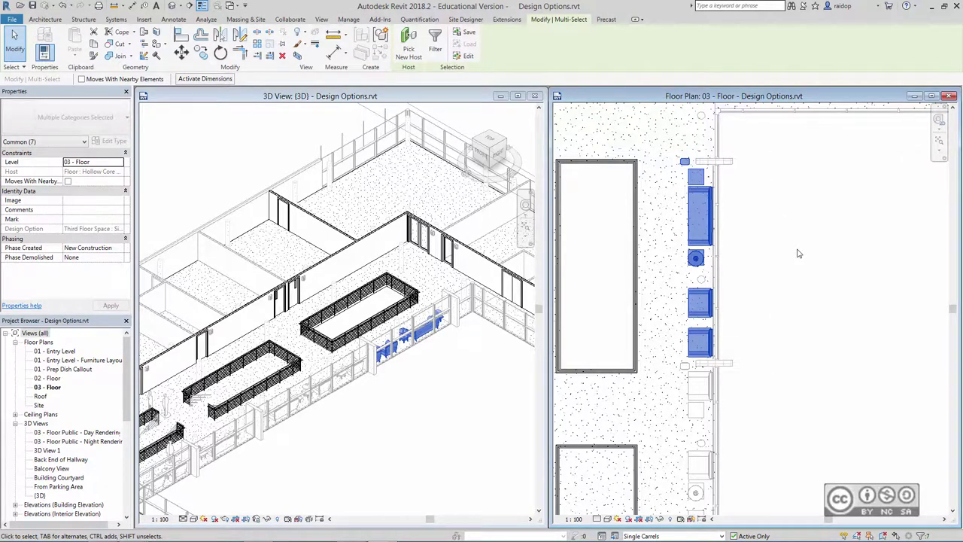
pyautogui.press('Delete')
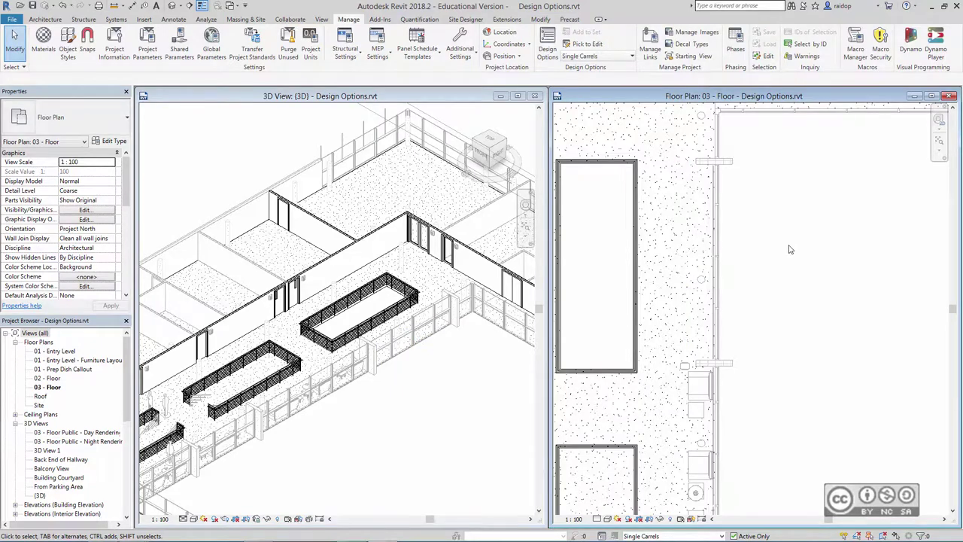
# Switch the three floor-opening railings from Guardrail - Pipe to the 900mm Pipe railing type.
pyautogui.moveTo(329, 318); pyautogui.dragTo(424, 239, button='middle')
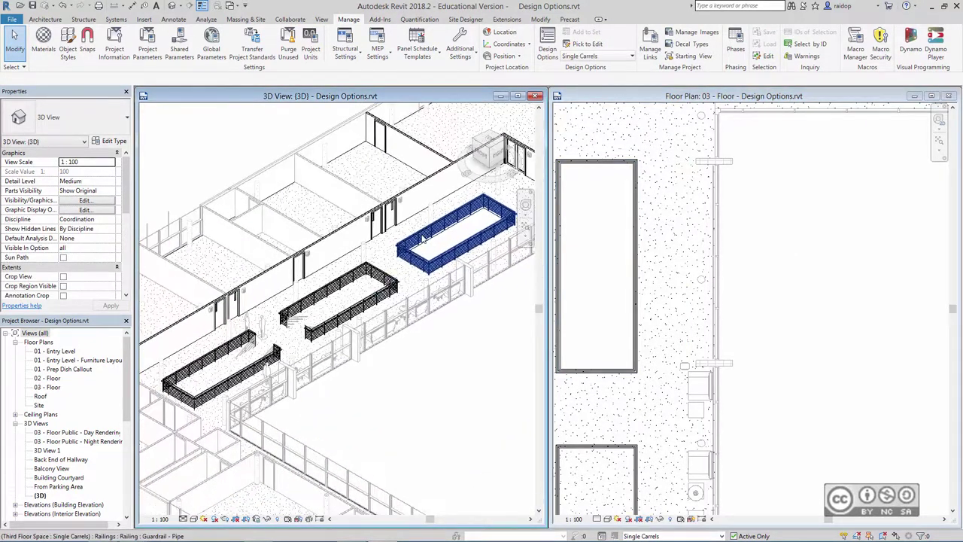
pyautogui.click(424, 240)
pyautogui.keyDown('ctrl'); pyautogui.click(335, 293); pyautogui.keyUp('ctrl')
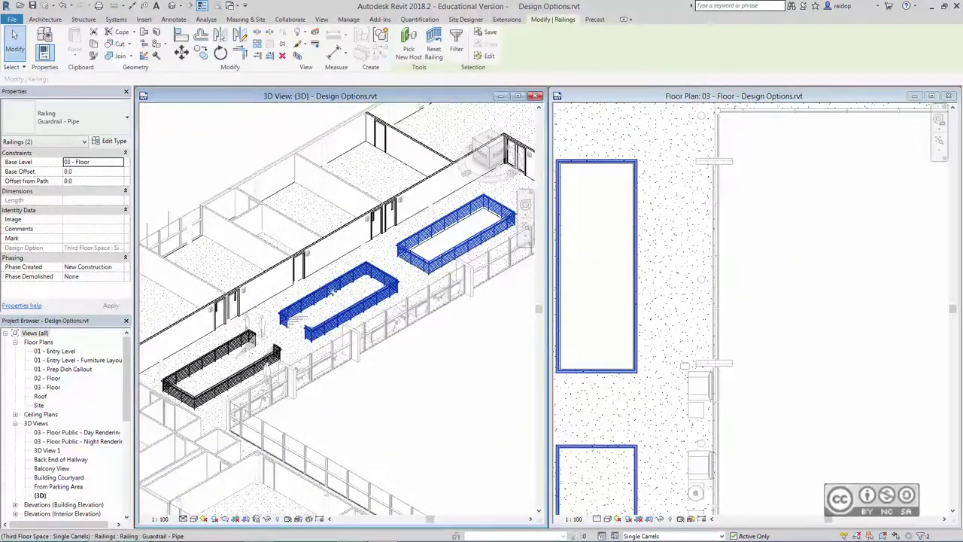
pyautogui.keyDown('ctrl'); pyautogui.click(213, 367); pyautogui.keyUp('ctrl')
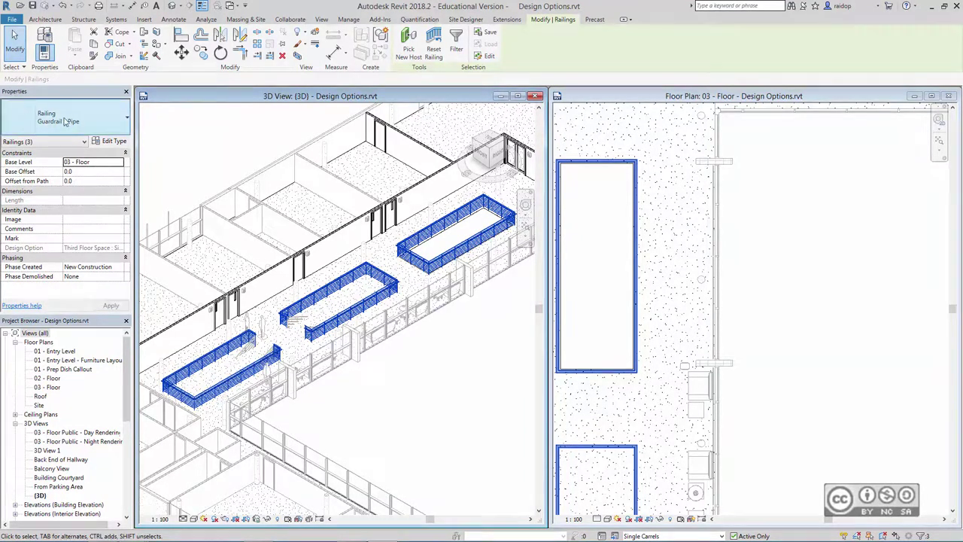
pyautogui.click(95, 121)
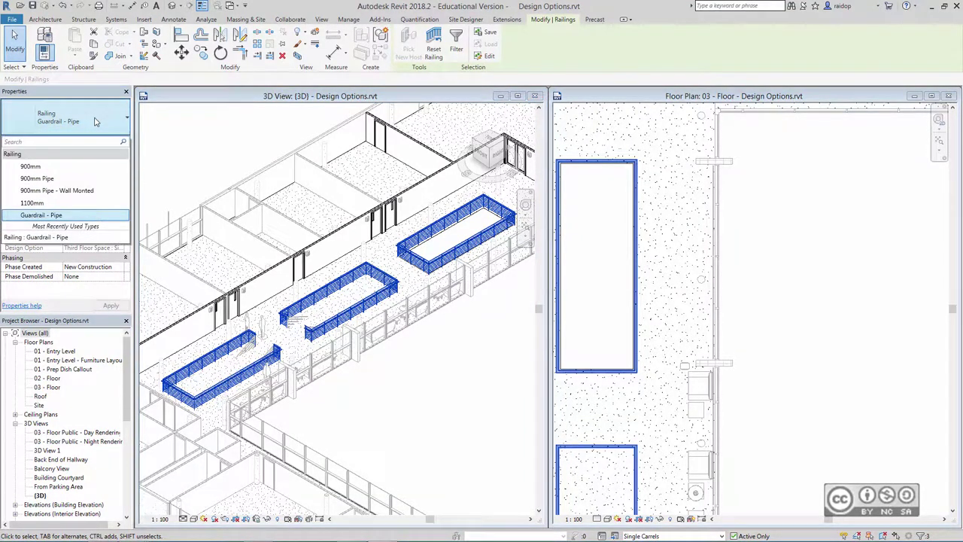
pyautogui.click(41, 183)
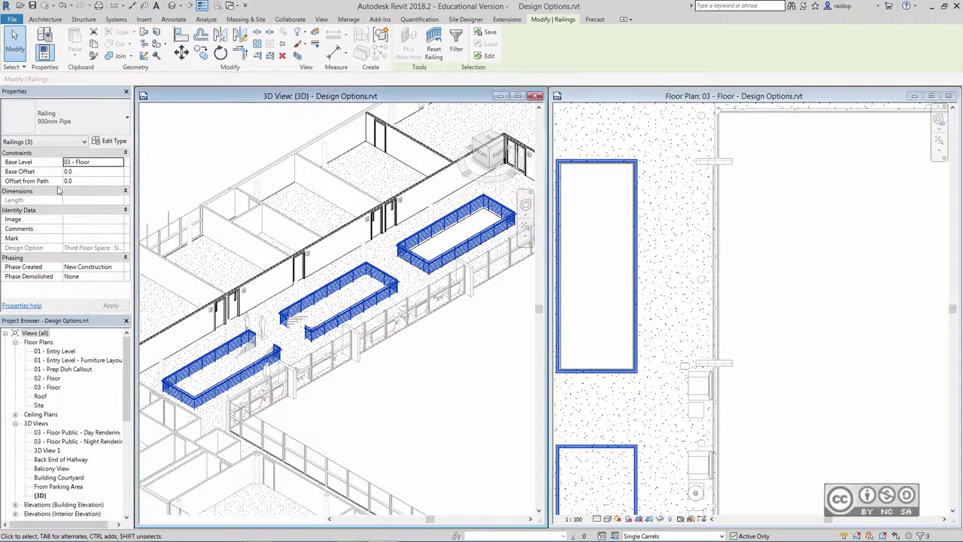
pyautogui.click(770, 239)
pyautogui.scroll(-1, 843, 250)
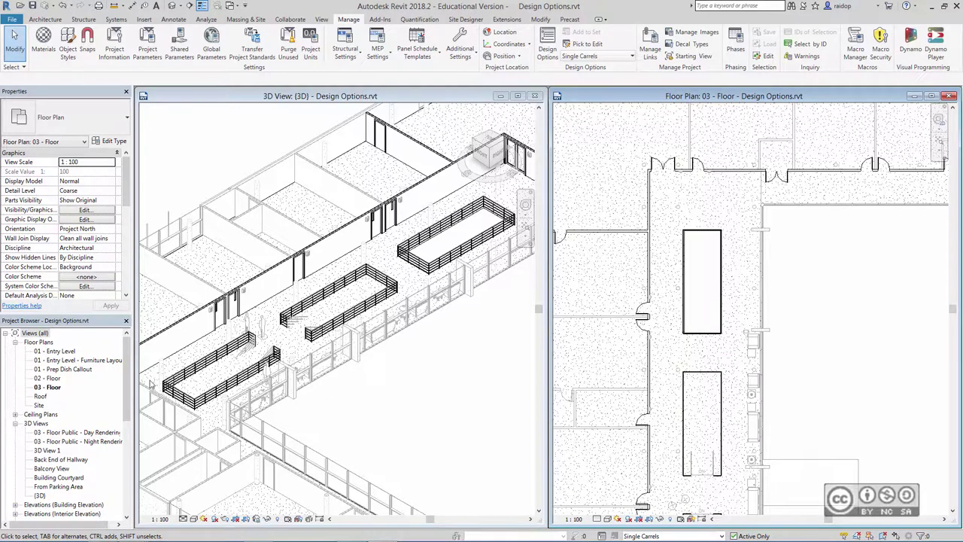
# Drag the Single Carrels model group from Groups > Model into Floor Plan 03 beside the upper opening.
pyautogui.click(127, 376)
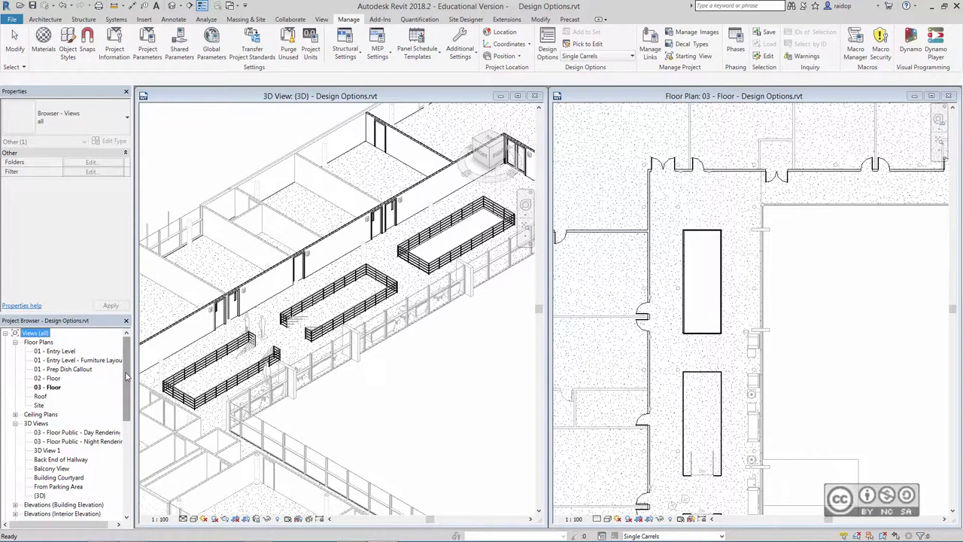
pyautogui.moveTo(127, 376); pyautogui.dragTo(127, 466)
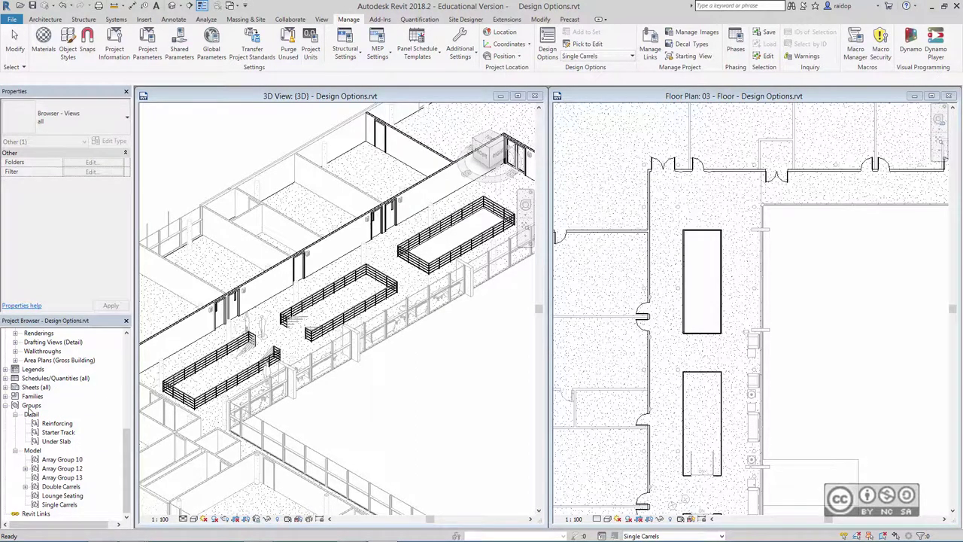
pyautogui.click(57, 504)
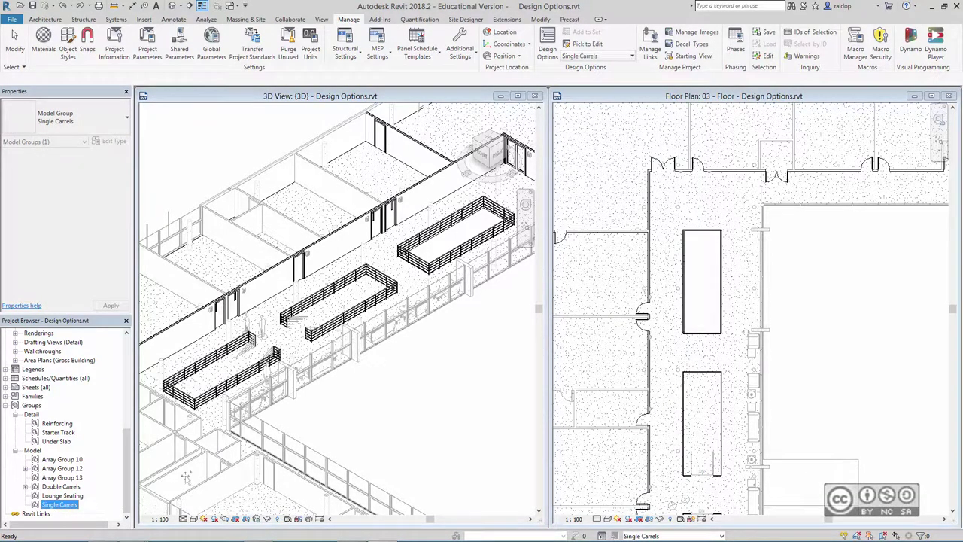
pyautogui.moveTo(51, 511); pyautogui.dragTo(686, 203)
pyautogui.click(687, 201)
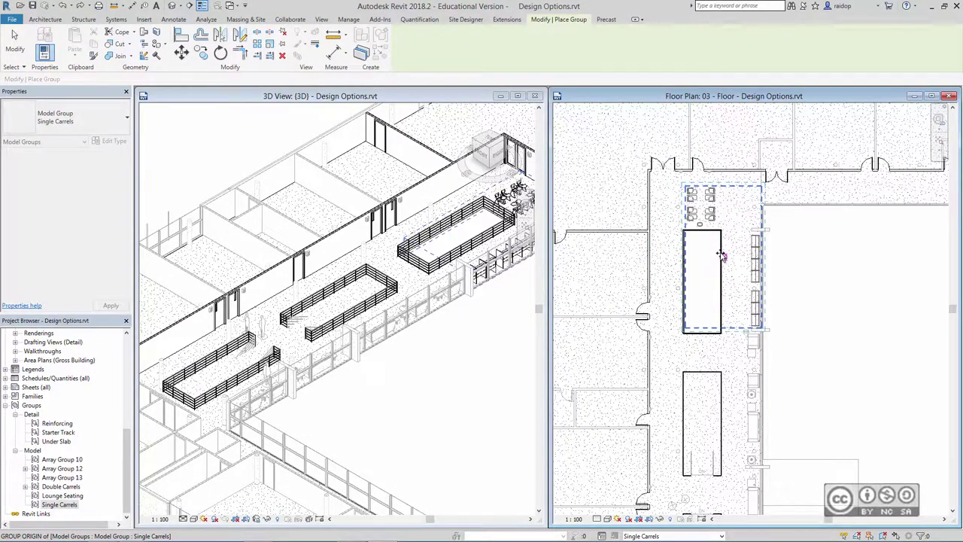
pyautogui.press('m')
pyautogui.press('v')
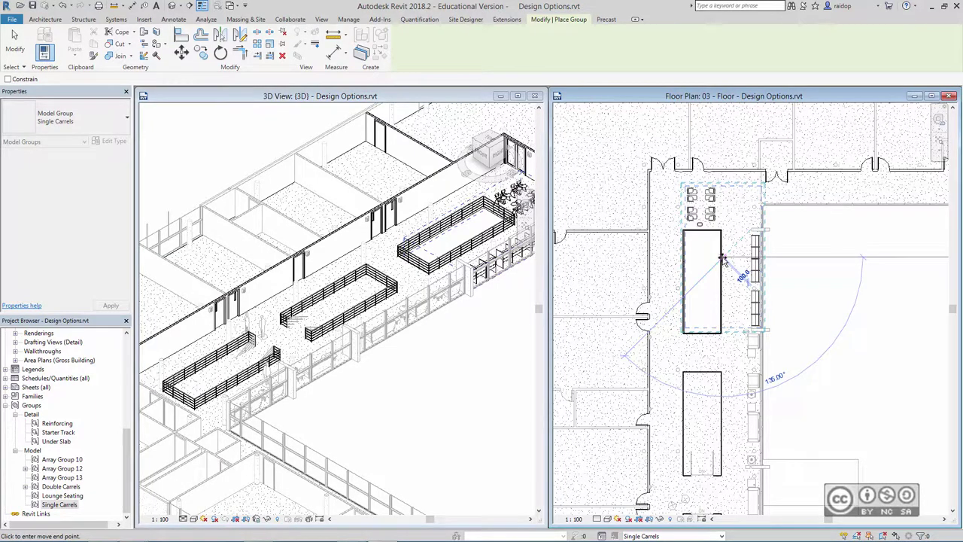
pyautogui.click(721, 256)
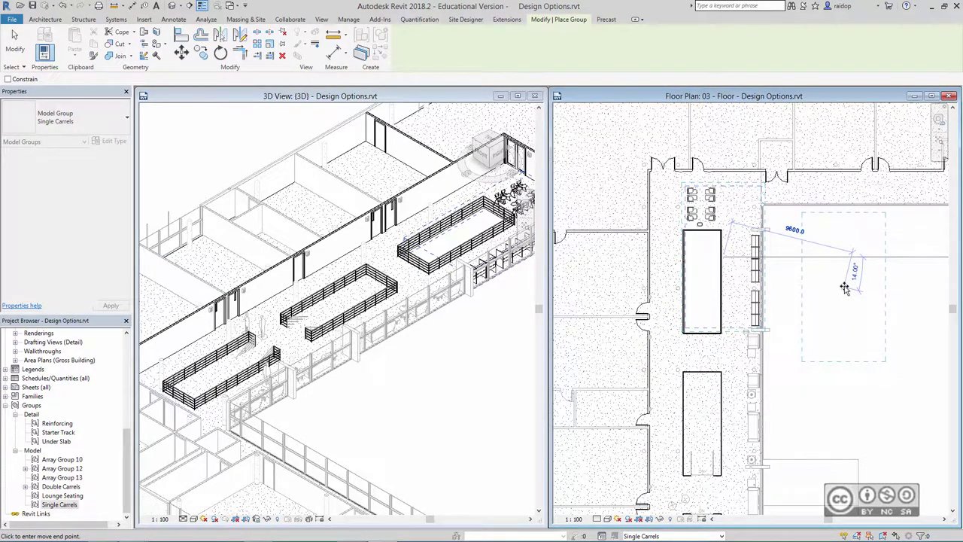
pyautogui.press('Escape')
pyautogui.click(266, 290)
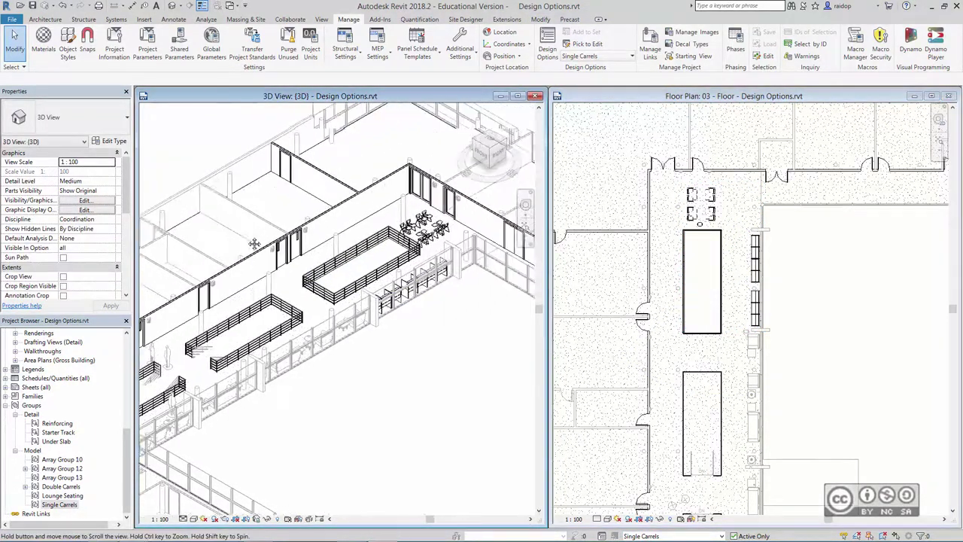
pyautogui.scroll(3, 265, 290)
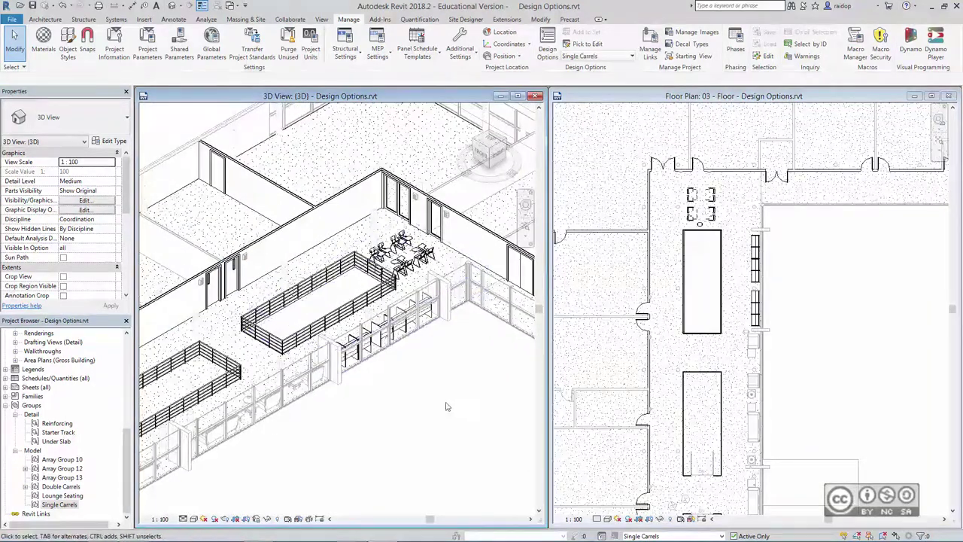
# In Design Options, finish editing Single Carrels and start editing Double Carrels.
pyautogui.click(549, 49)
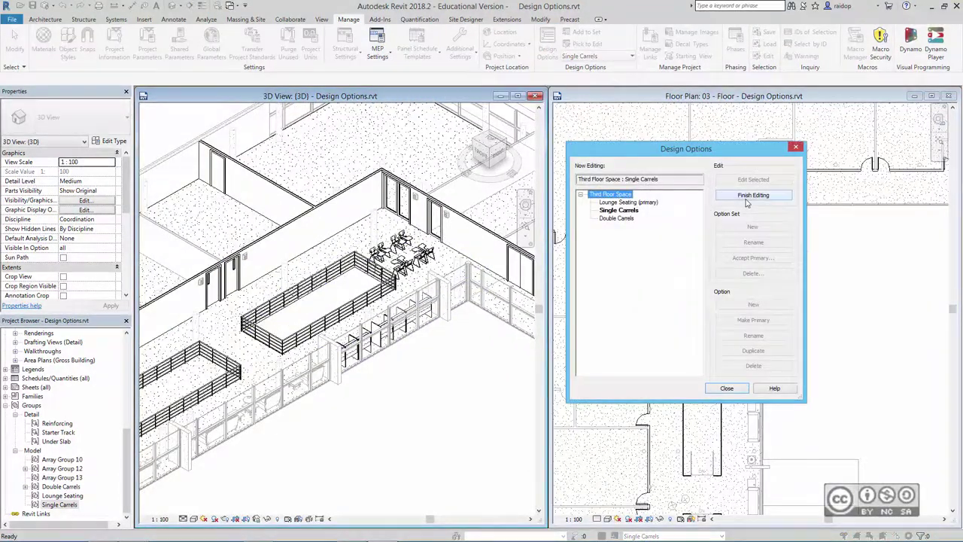
pyautogui.click(749, 197)
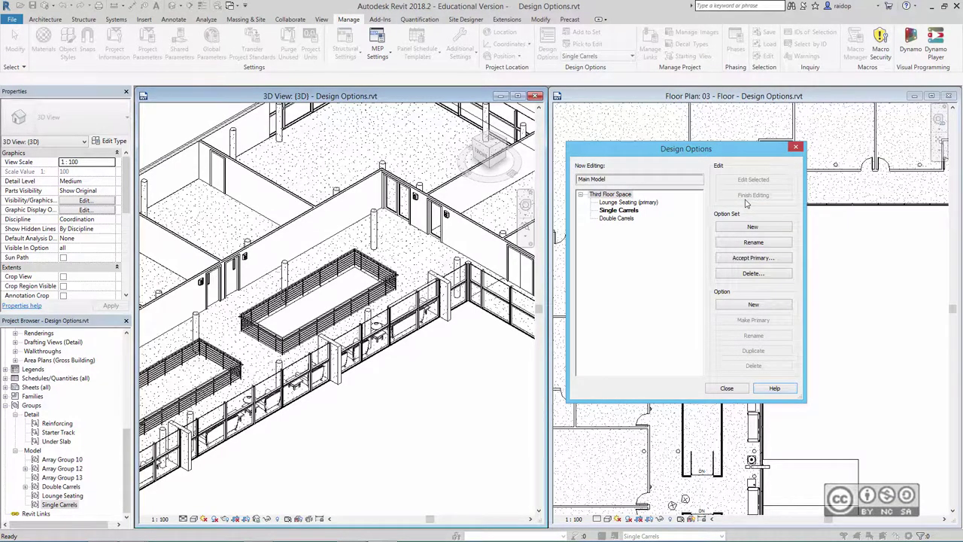
pyautogui.click(615, 219)
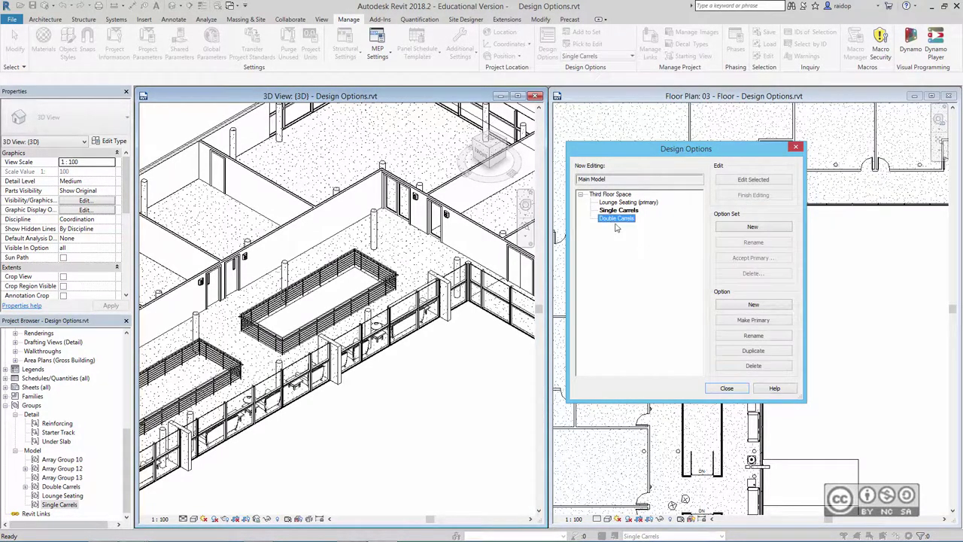
pyautogui.click(749, 181)
pyautogui.click(727, 388)
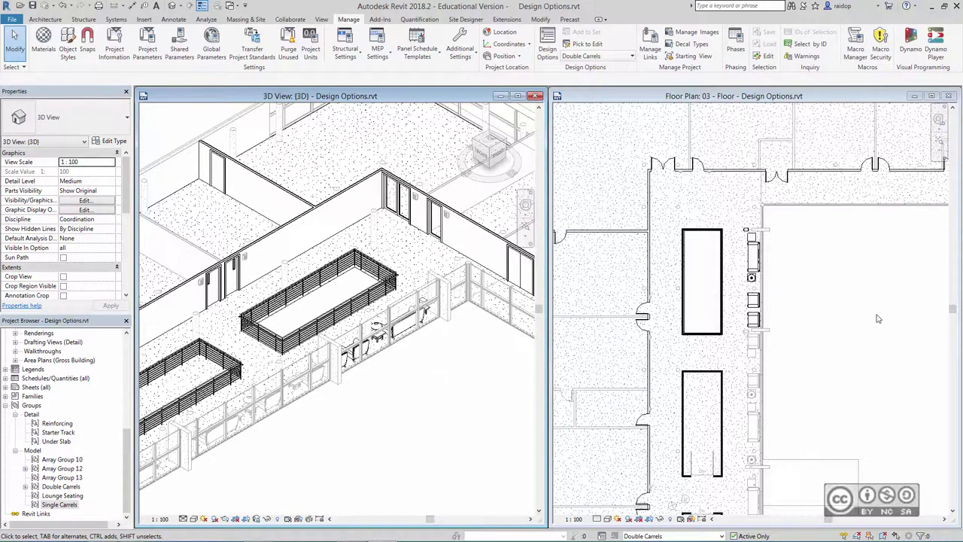
# Delete the railing loop around the upper floor opening.
pyautogui.scroll(1, 812, 262)
pyautogui.scroll(1, 812, 262)
pyautogui.moveTo(701, 199); pyautogui.dragTo(768, 327)
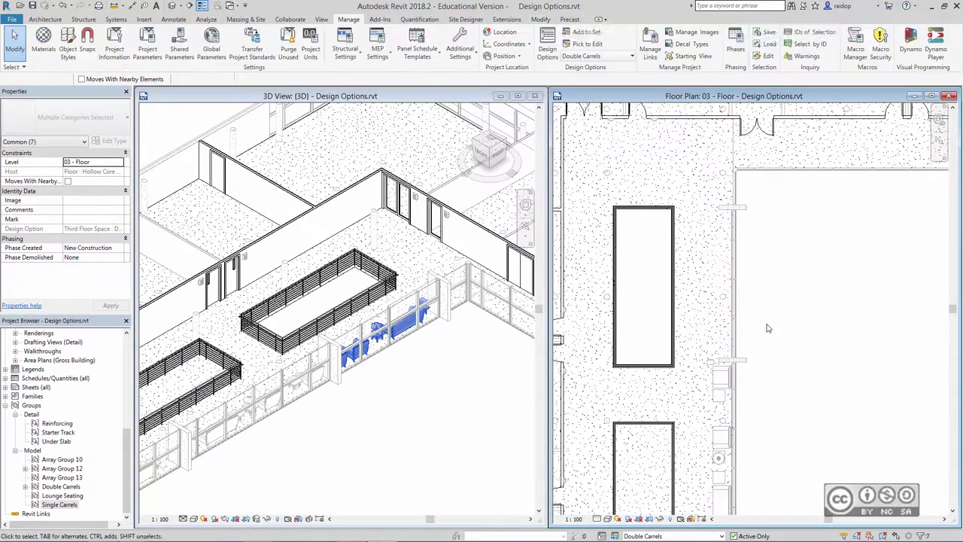
pyautogui.click(768, 327)
pyautogui.click(323, 273)
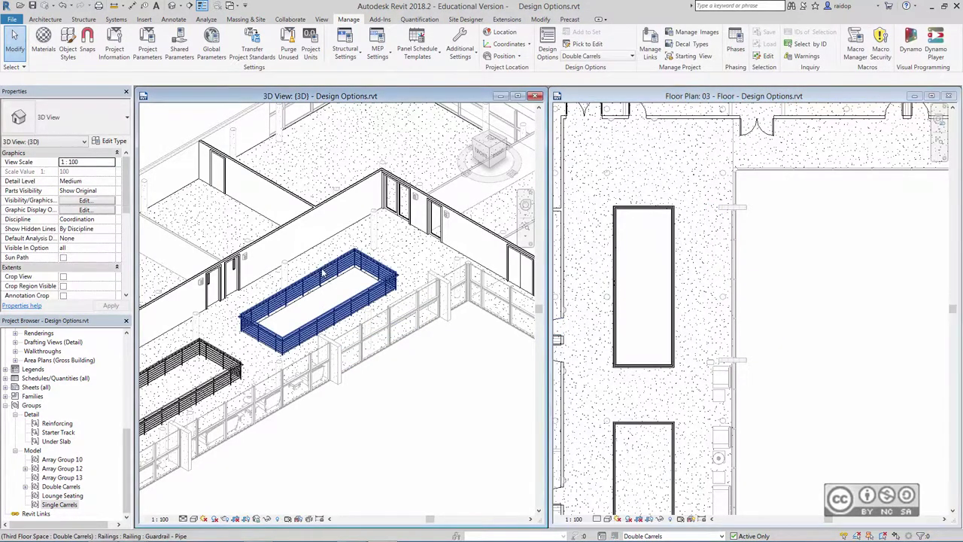
pyautogui.click(389, 283)
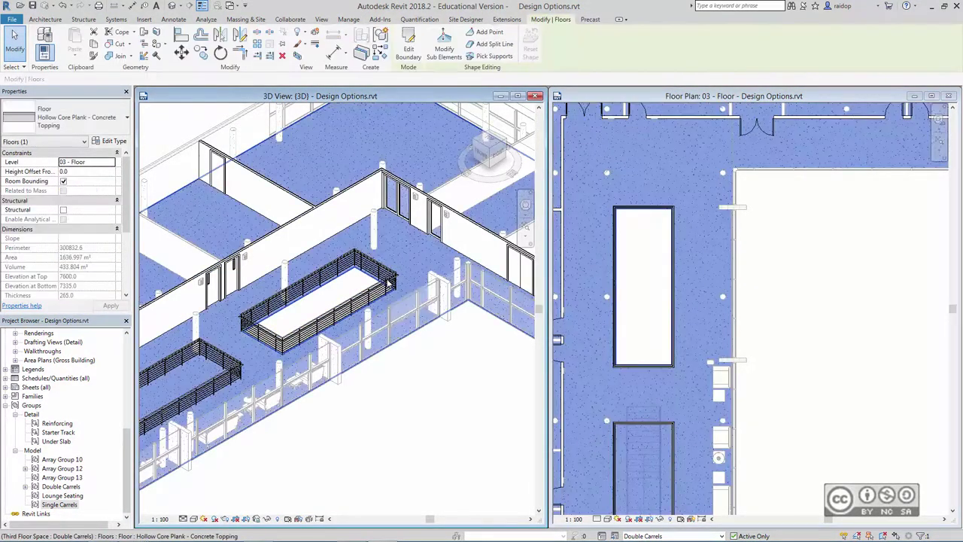
pyautogui.click(344, 300)
pyautogui.press('Delete')
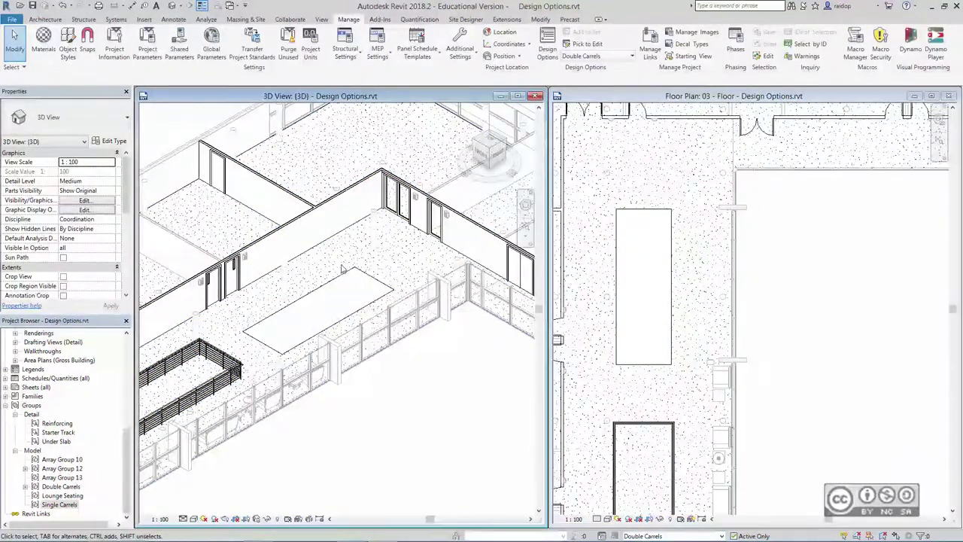
# Delete the opening's three sketch edges from the floor boundary, finish, and decline attaching walls.
pyautogui.click(355, 285)
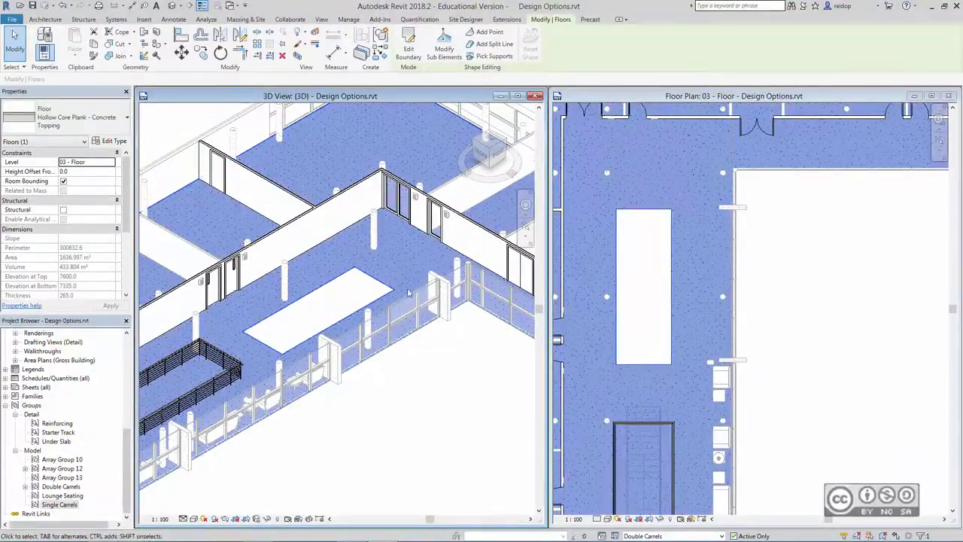
pyautogui.click(407, 50)
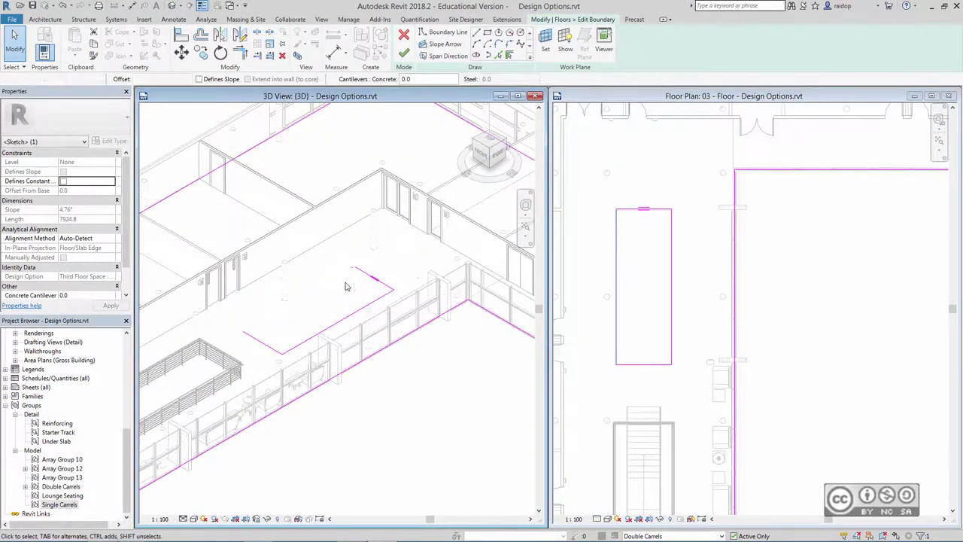
pyautogui.click(366, 272)
pyautogui.press('Delete')
pyautogui.click(372, 301)
pyautogui.press('Delete')
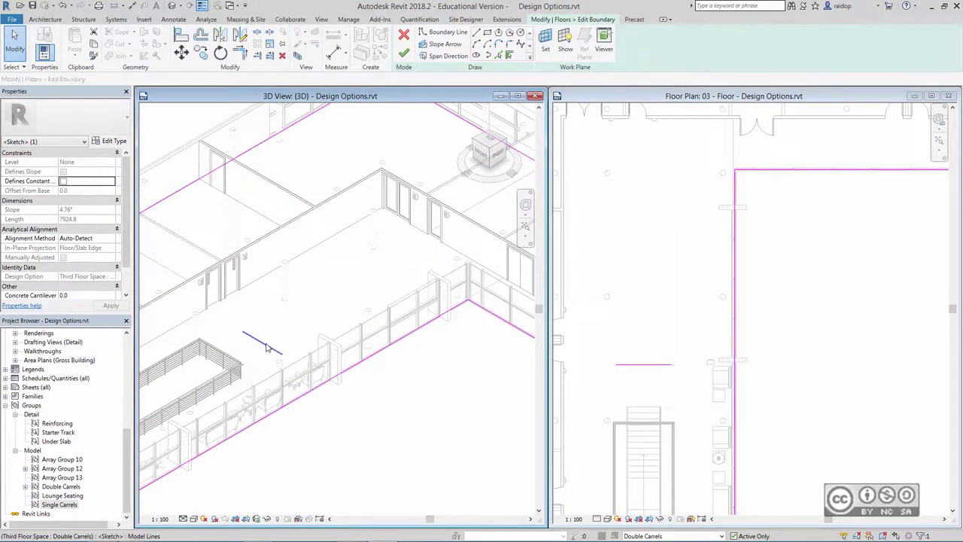
pyautogui.click(267, 348)
pyautogui.press('Delete')
pyautogui.click(404, 53)
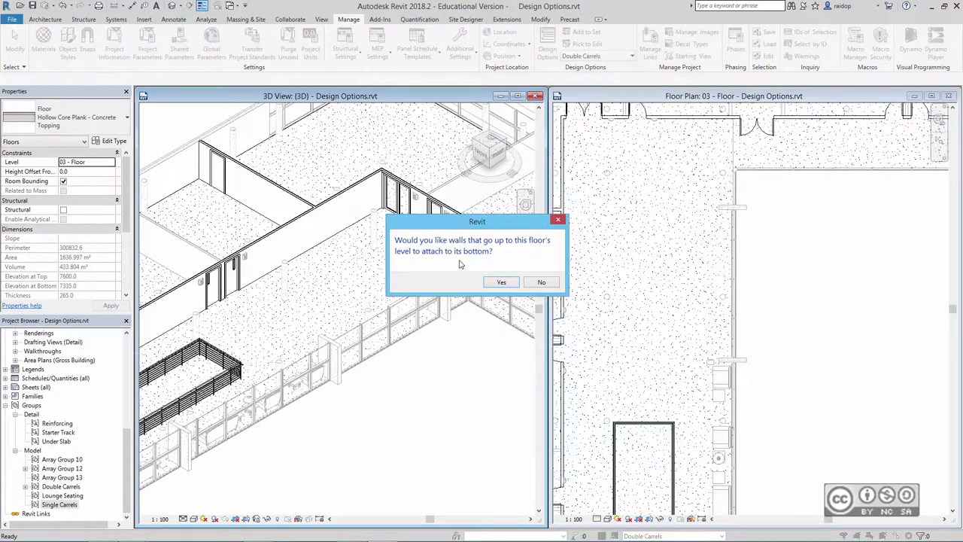
pyautogui.click(544, 283)
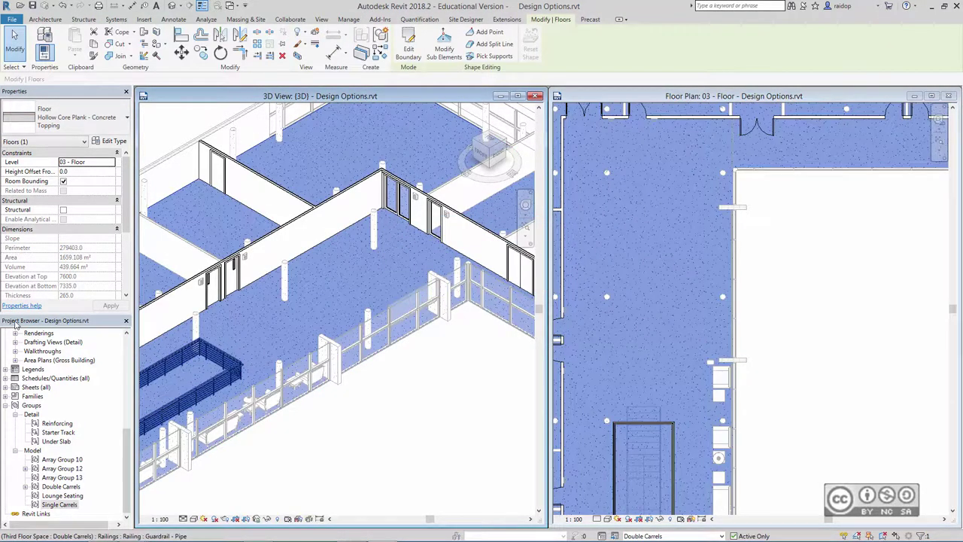
pyautogui.press('Escape')
# Place the Double Carrels model group in the corridor of the floor plan.
pyautogui.click(765, 185)
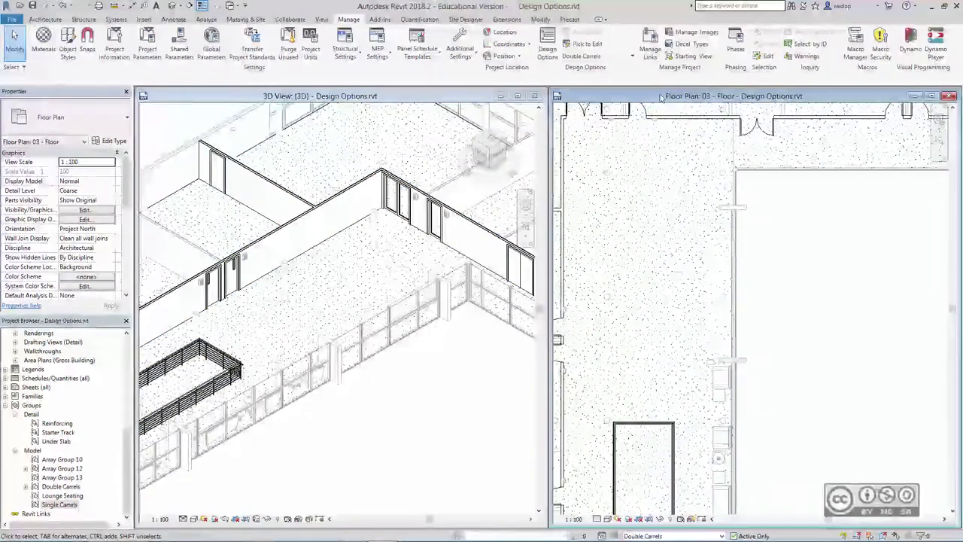
pyautogui.scroll(-1, 765, 185)
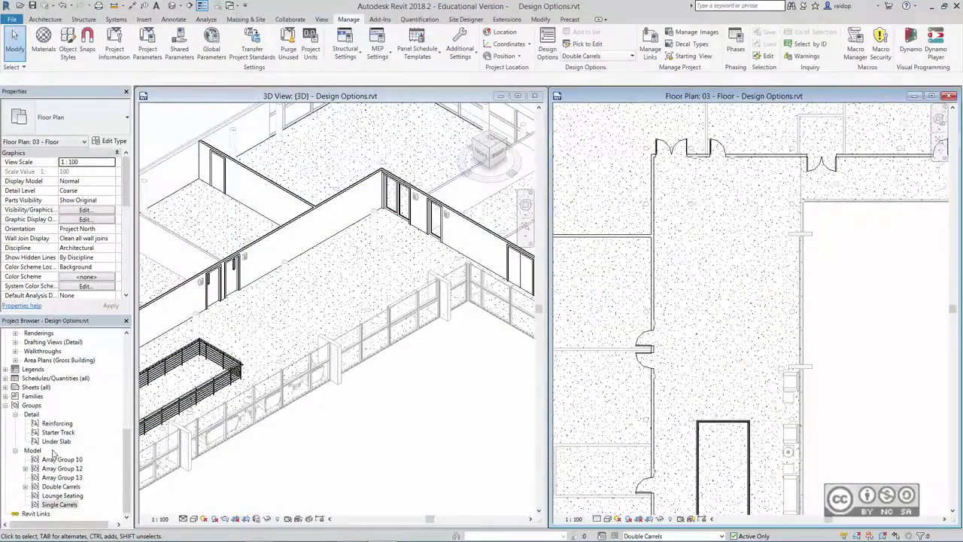
pyautogui.click(60, 486)
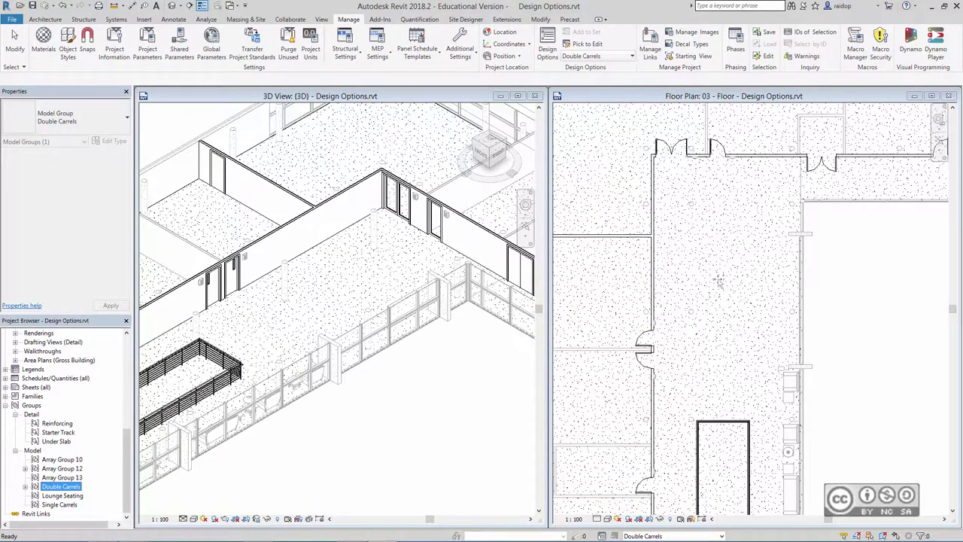
pyautogui.moveTo(718, 280); pyautogui.dragTo(718, 279)
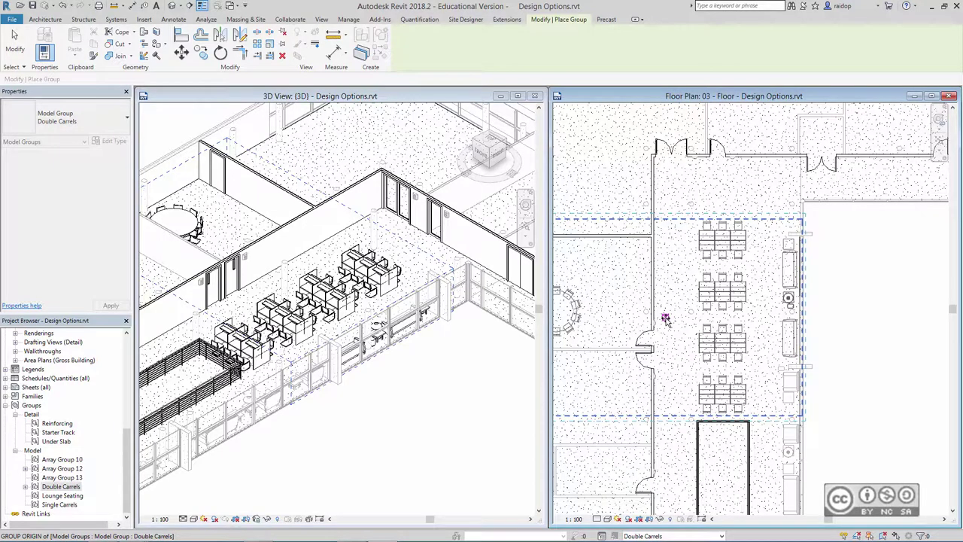
pyautogui.click(665, 317)
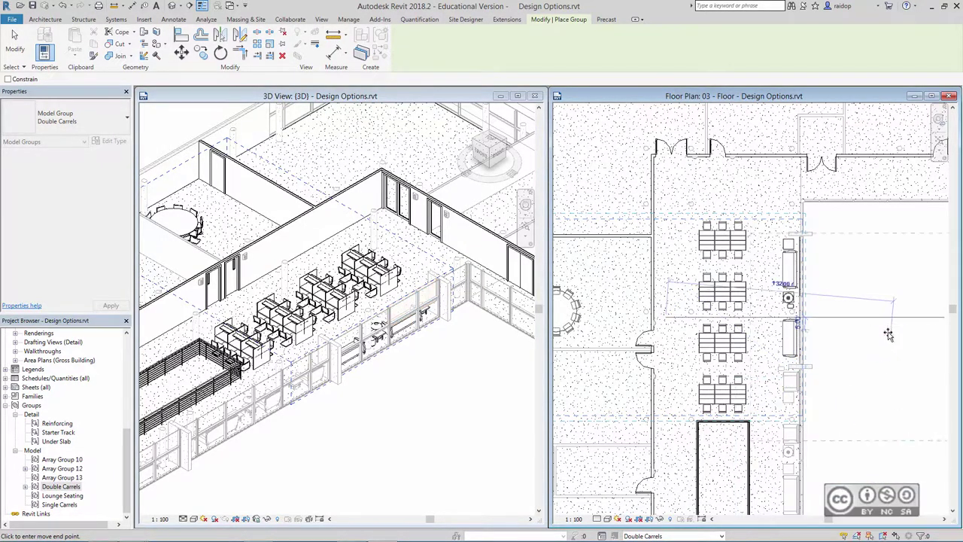
pyautogui.press('Escape')
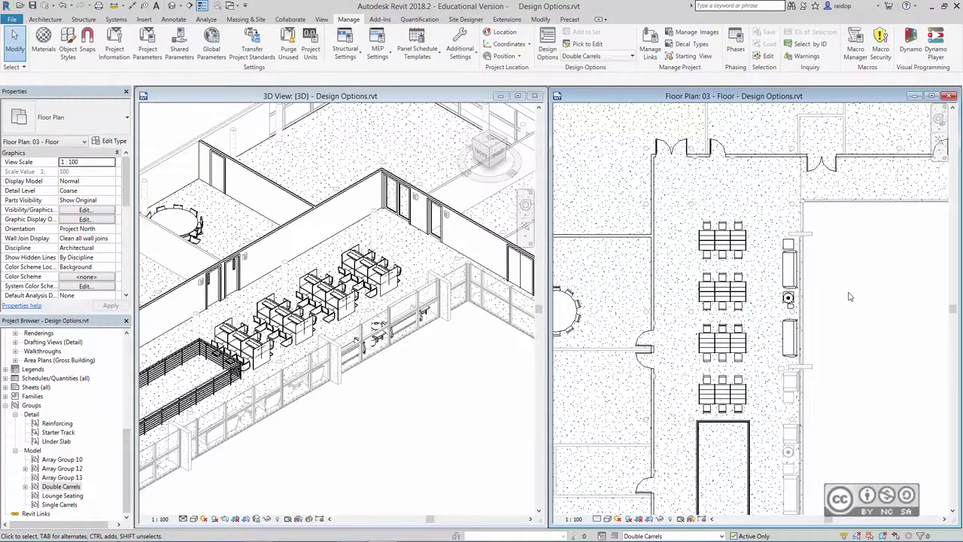
# Change both rectangular railings from Guardrail - Pipe to the 1100mm type.
pyautogui.moveTo(314, 438)
pyautogui.mouseDown(button='middle')
pyautogui.moveTo(442, 355)
pyautogui.moveTo(562, 307)
pyautogui.mouseUp(button='middle')
pyautogui.click(385, 286)
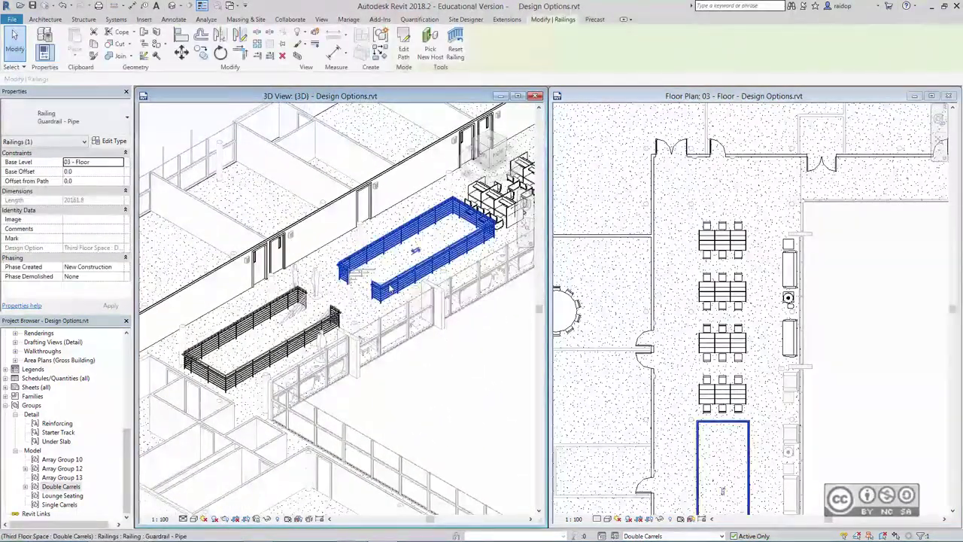
pyautogui.keyDown('ctrl'); pyautogui.click(292, 342); pyautogui.keyUp('ctrl')
pyautogui.click(62, 115)
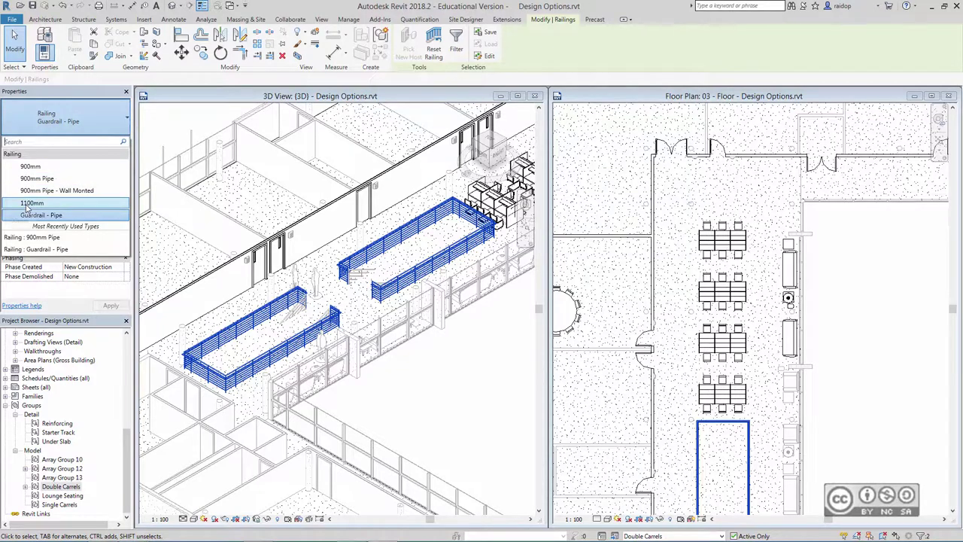
pyautogui.click(28, 209)
pyautogui.click(429, 340)
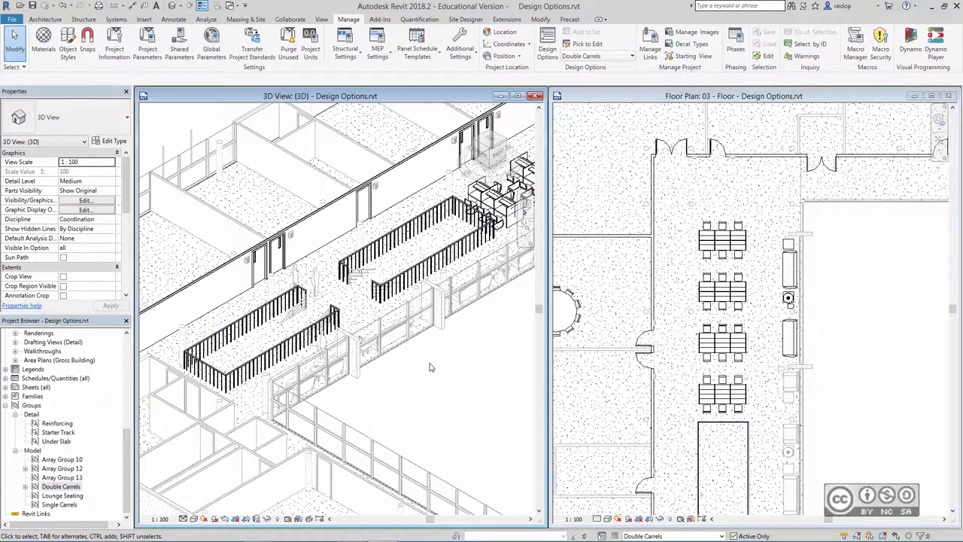
# Make Lounge Seating the active design option and delete the lounge chairs along the wall.
pyautogui.click(675, 536)
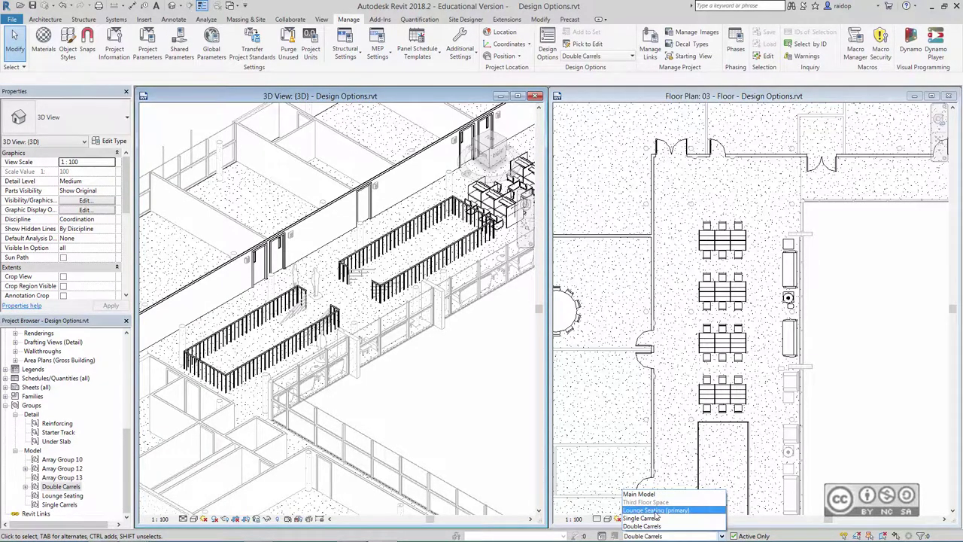
pyautogui.click(655, 511)
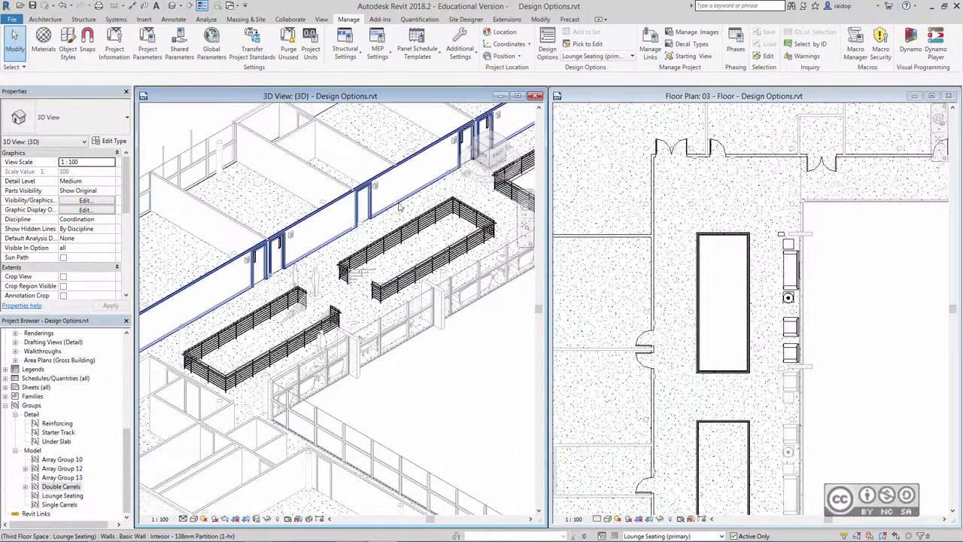
pyautogui.scroll(2, 289, 249)
pyautogui.scroll(2, 289, 248)
pyautogui.moveTo(288, 249); pyautogui.dragTo(359, 374, button='middle')
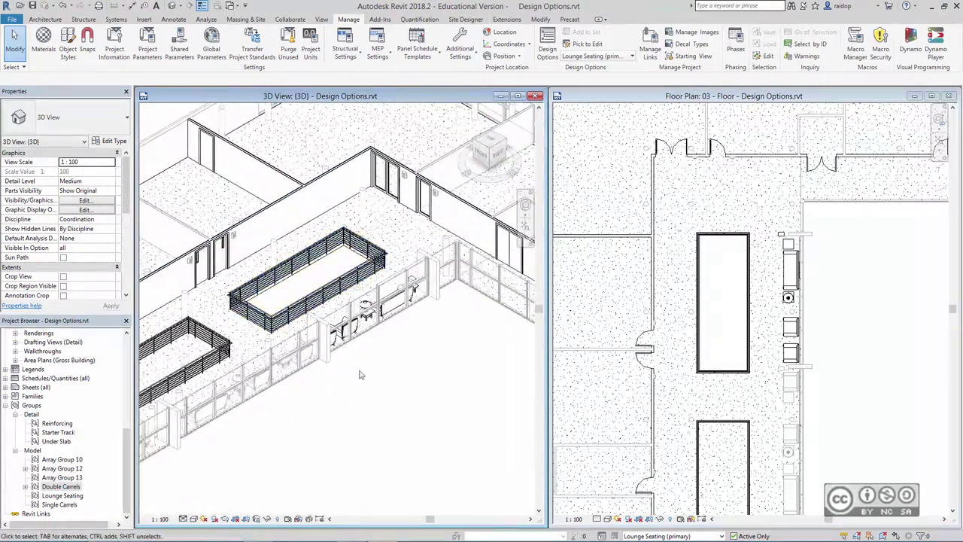
pyautogui.moveTo(773, 224); pyautogui.dragTo(836, 373)
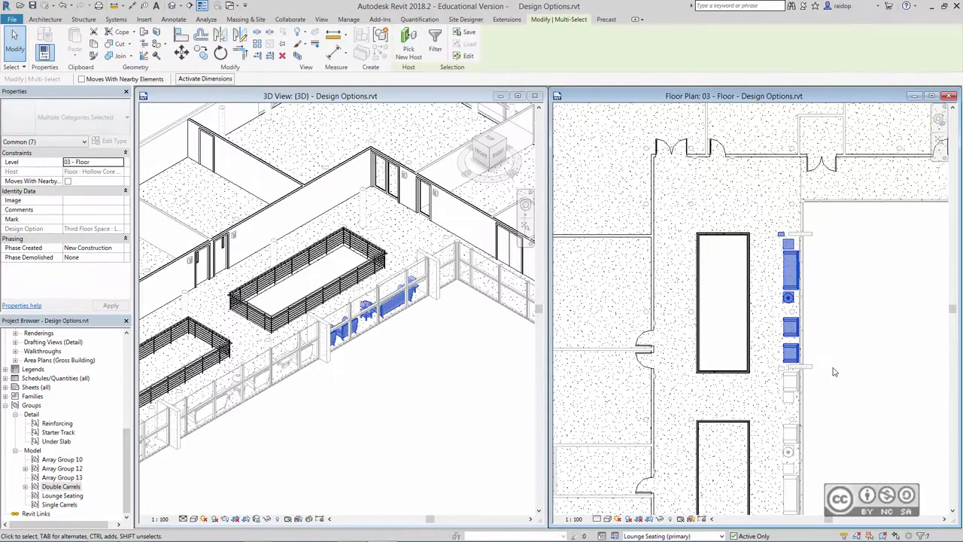
pyautogui.press('Delete')
# Delete the rectangular railing and remove its opening from the floor boundary sketch.
pyautogui.click(324, 294)
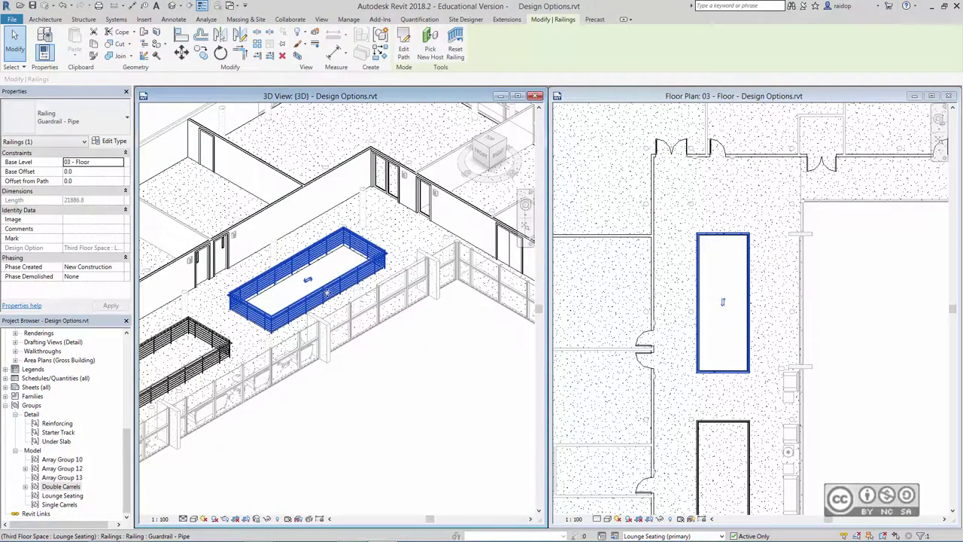
pyautogui.press('Delete')
pyautogui.click(353, 290)
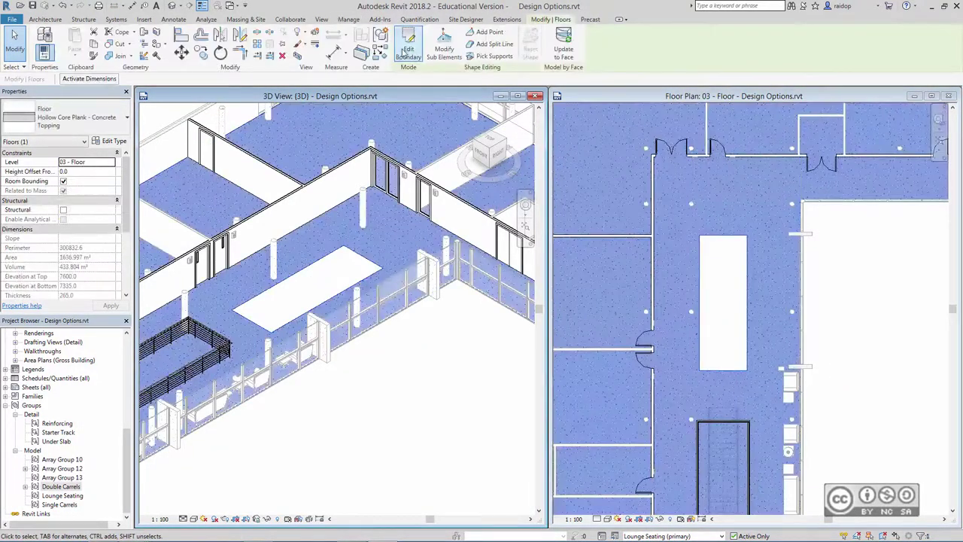
pyautogui.click(405, 51)
pyautogui.click(339, 252)
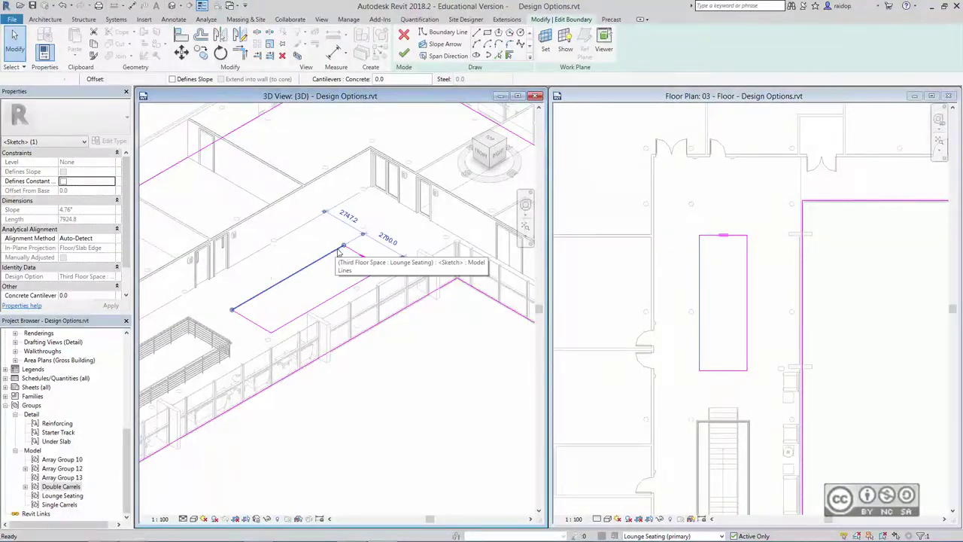
pyautogui.press('Delete')
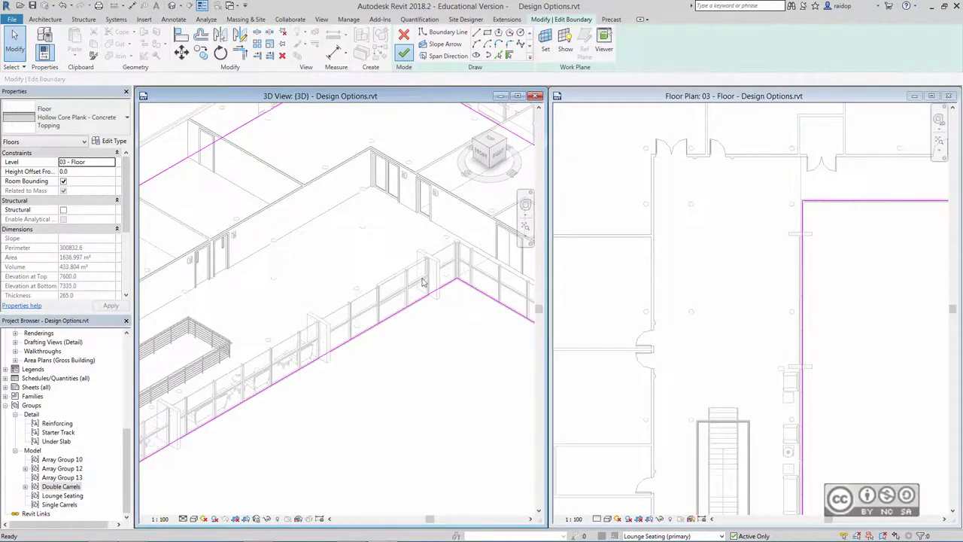
pyautogui.click(541, 282)
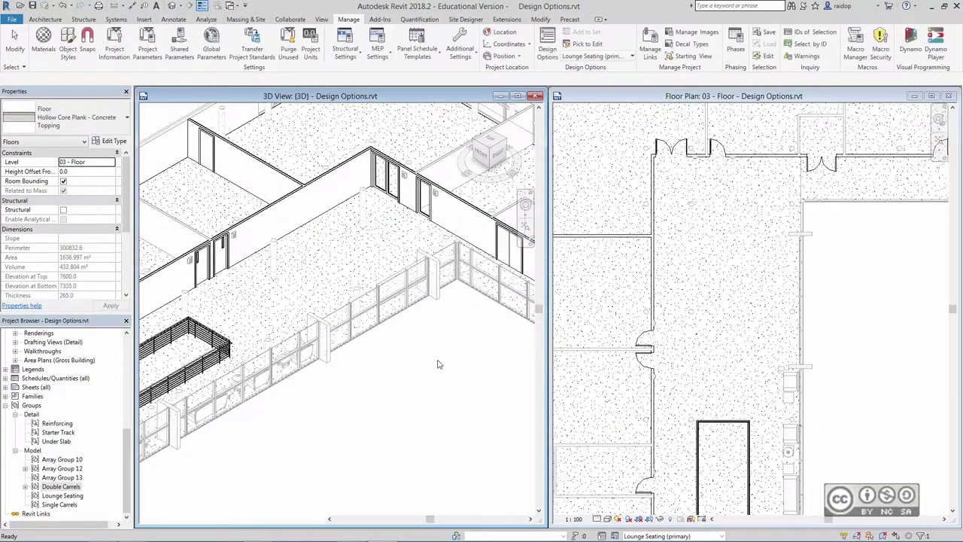
# Add an aligned dimension showing the 8112 width between the left wall and the partition.
pyautogui.moveTo(676, 234); pyautogui.dragTo(751, 229, button='middle')
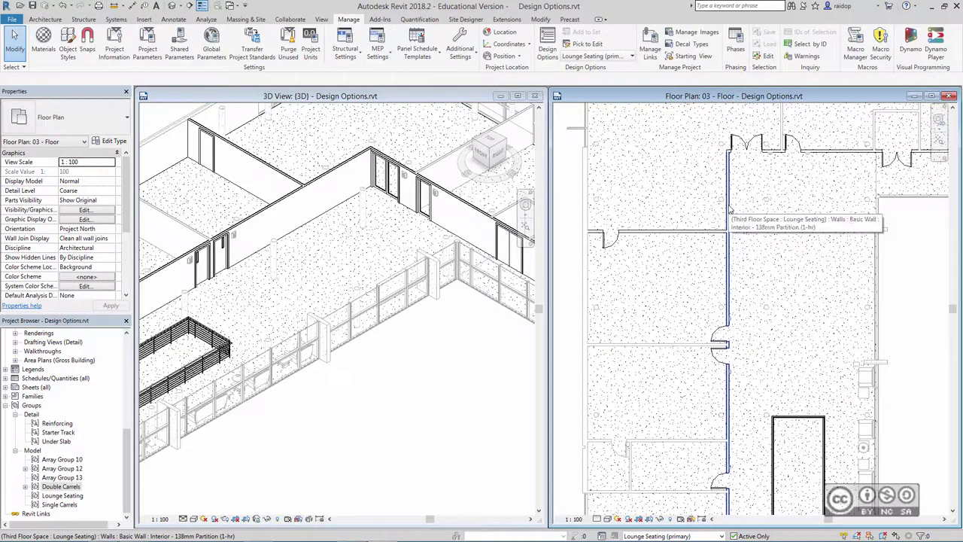
pyautogui.click(729, 212)
pyautogui.press('Escape')
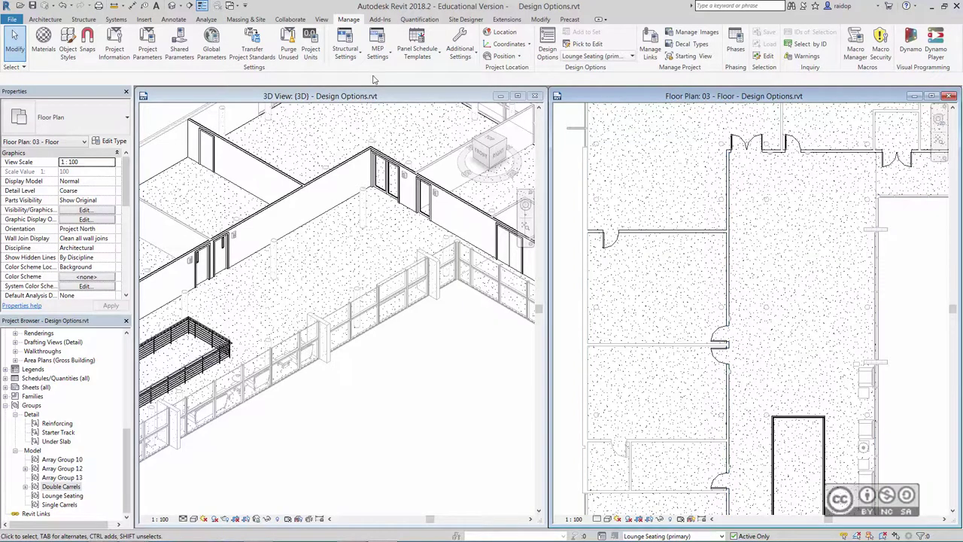
pyautogui.press('d')
pyautogui.press('i')
pyautogui.click(589, 288)
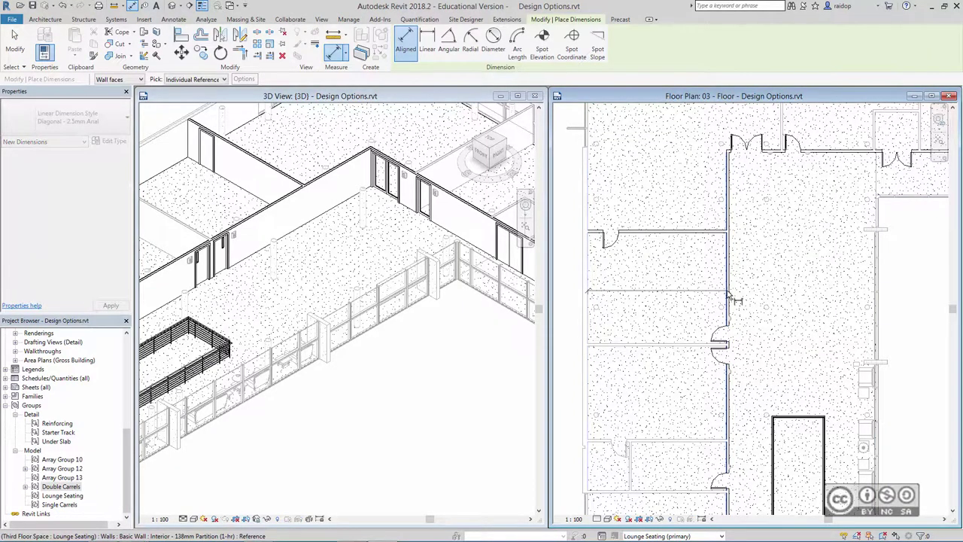
pyautogui.click(729, 293)
pyautogui.click(675, 288)
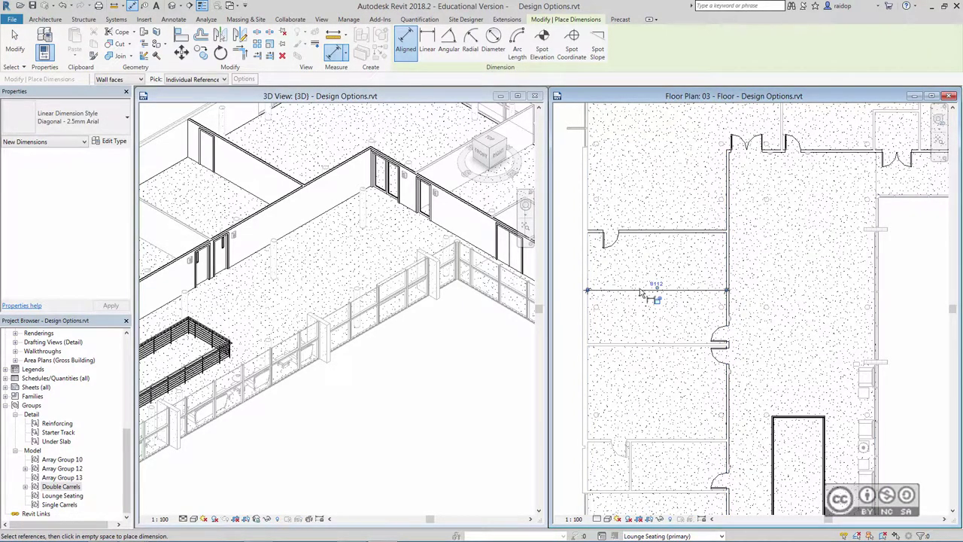
pyautogui.press('Escape')
# Move the partition wall left so the room width reads 6000, dismissing the join error.
pyautogui.click(729, 260)
pyautogui.press('m')
pyautogui.press('v')
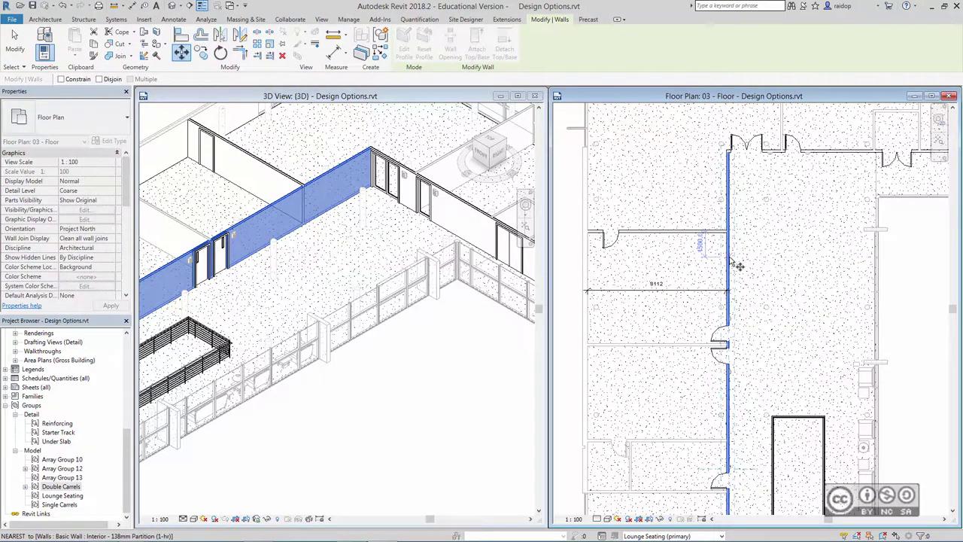
pyautogui.click(728, 259)
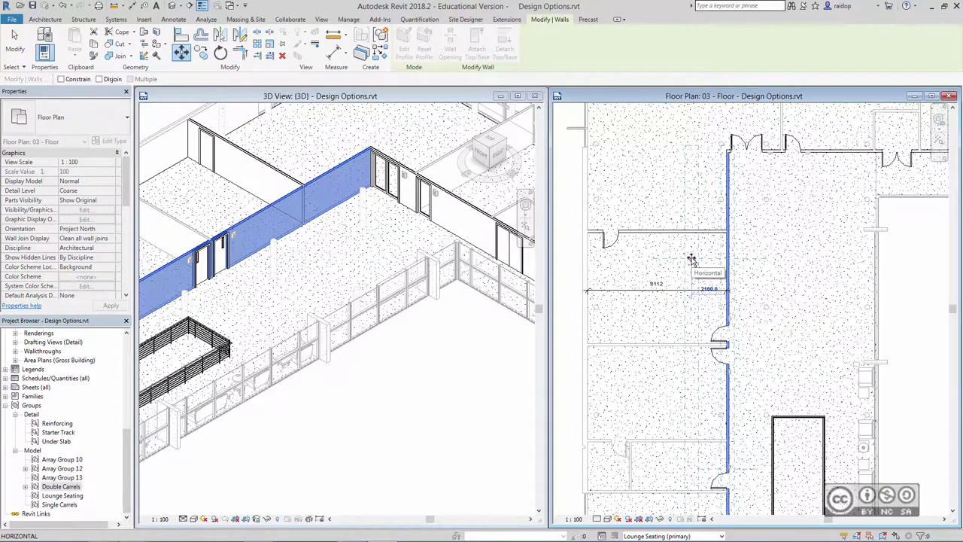
pyautogui.write('2112')
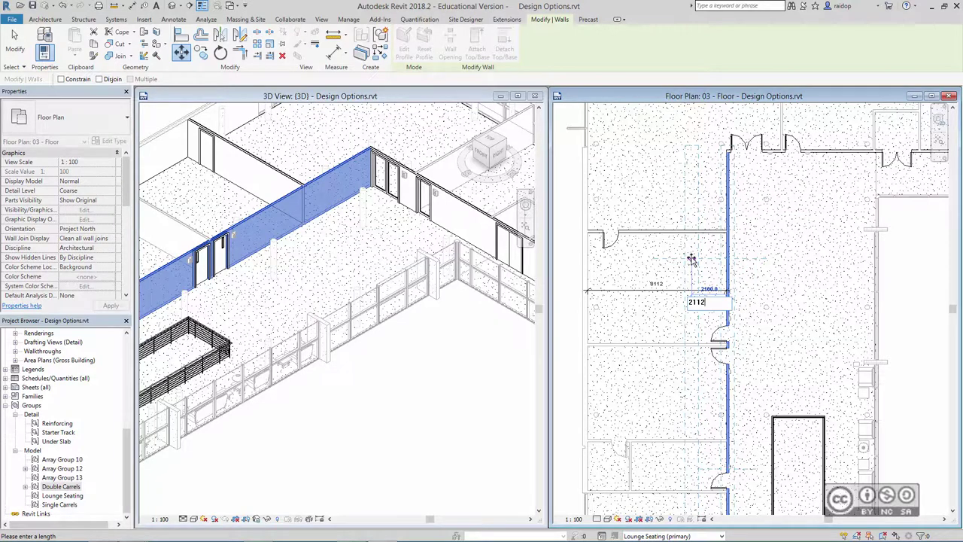
pyautogui.press('Return')
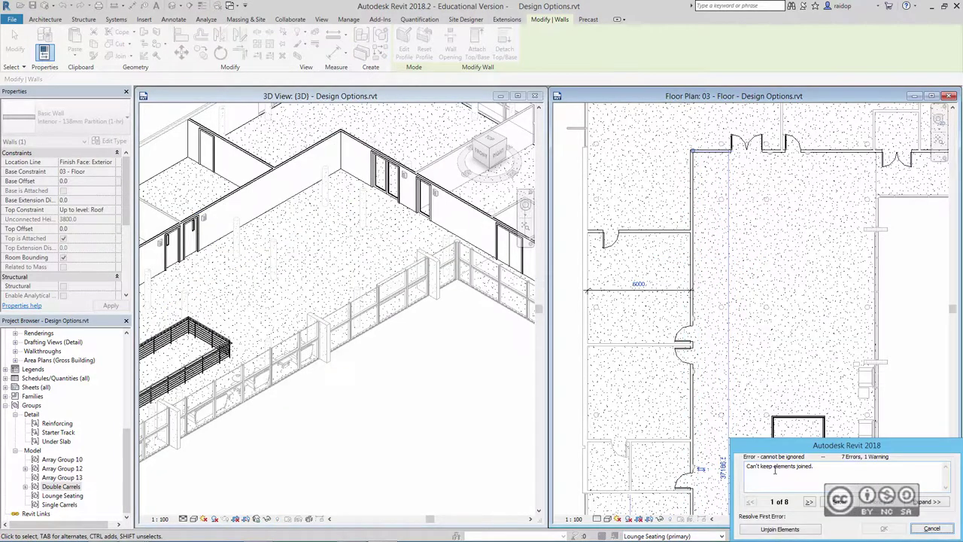
pyautogui.click(770, 529)
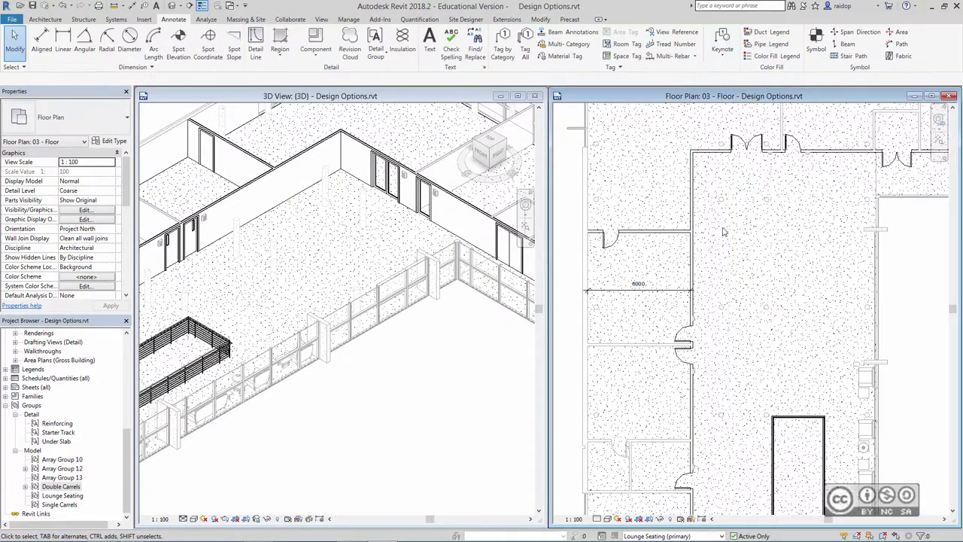
# Move the M_Single-Flush Vision door higher up the partition wall and flip its facing.
pyautogui.moveTo(717, 293); pyautogui.dragTo(701, 258, button='middle')
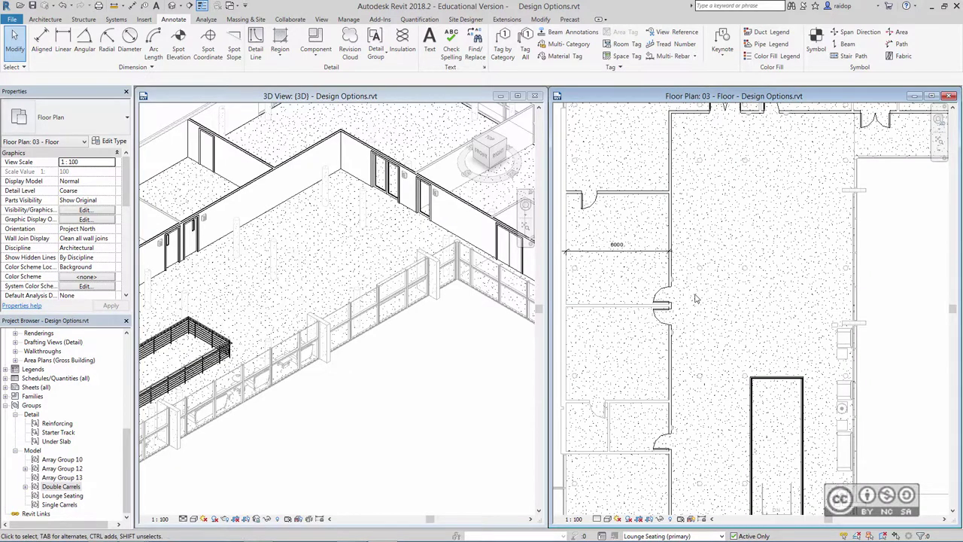
pyautogui.moveTo(696, 295); pyautogui.dragTo(680, 291, button='middle')
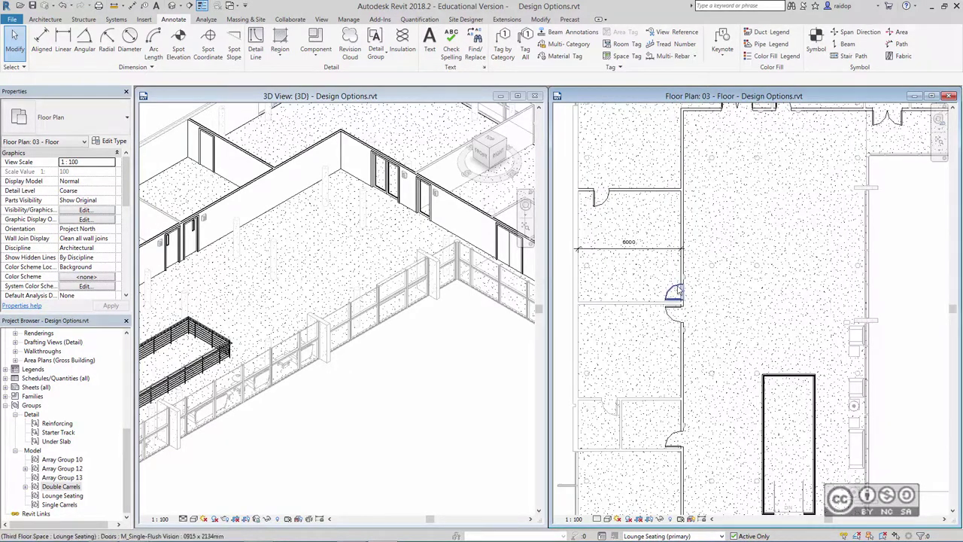
pyautogui.click(688, 290)
pyautogui.click(183, 57)
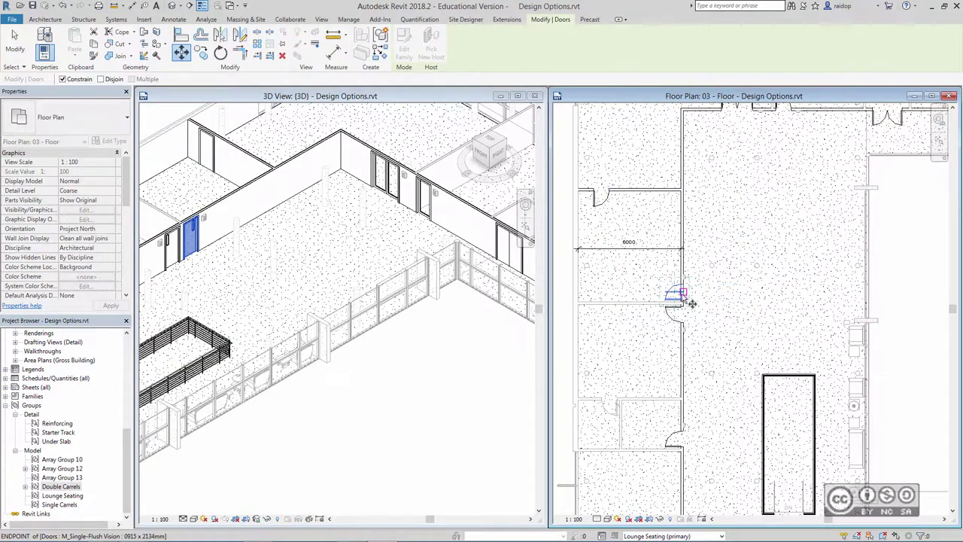
pyautogui.click(675, 294)
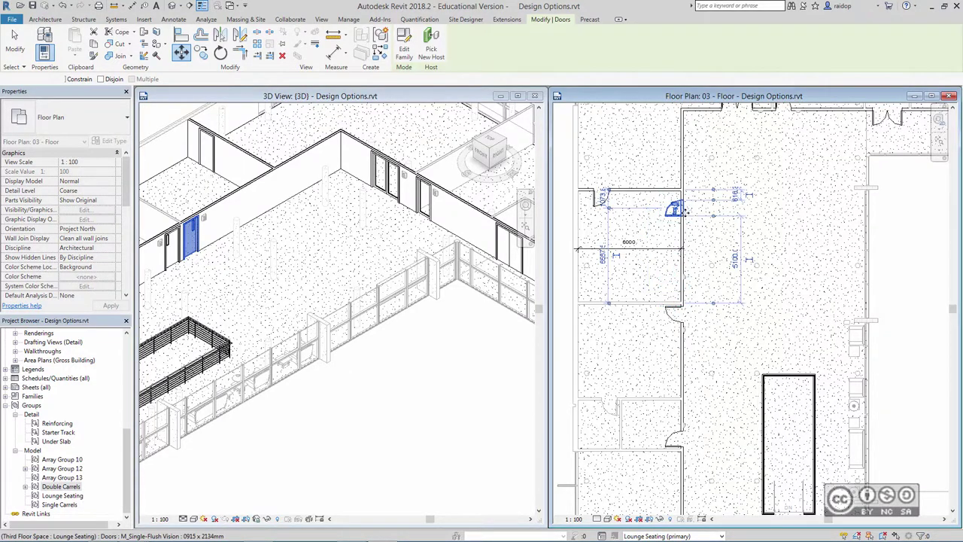
pyautogui.click(679, 207)
pyautogui.click(676, 210)
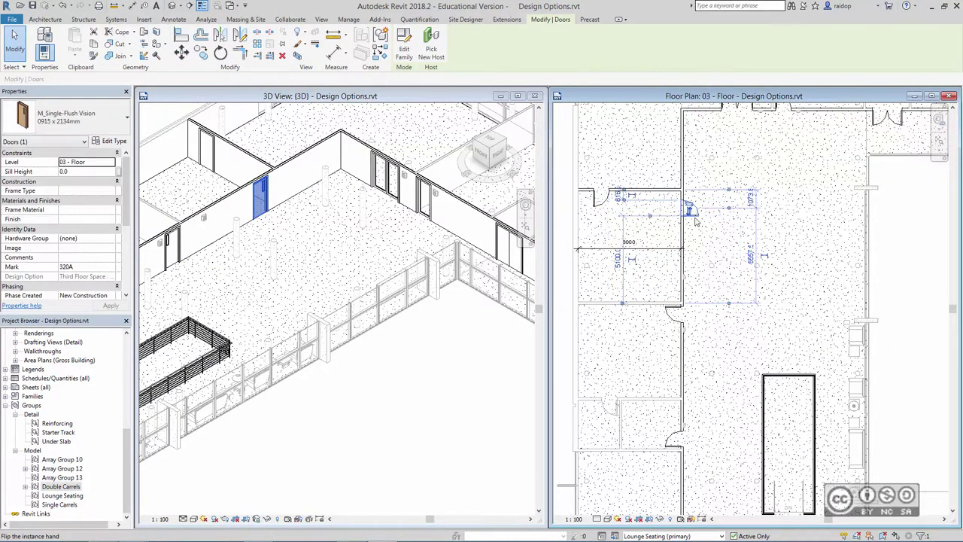
# Set the door's offset from the wall to 200 and nudge it slightly along the wall.
pyautogui.click(618, 196)
pyautogui.write('200')
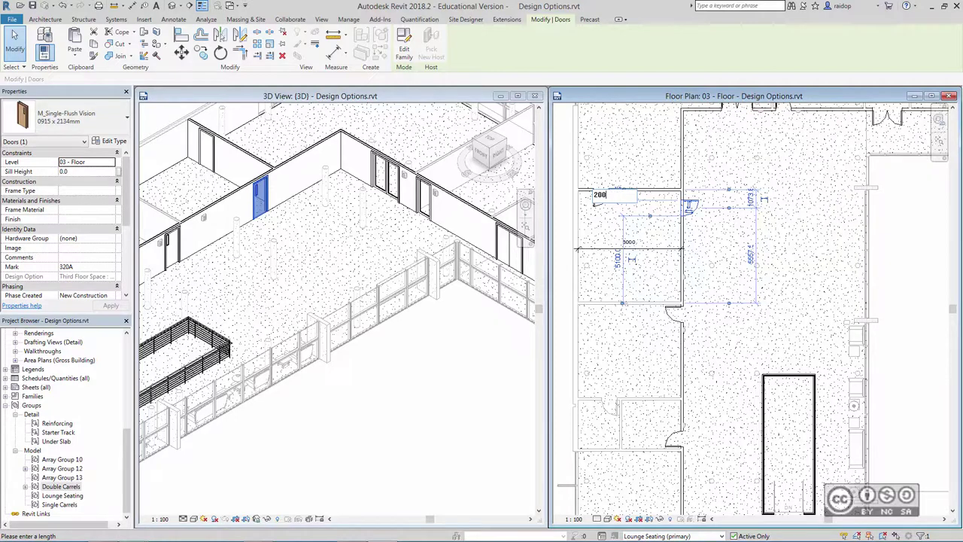
pyautogui.press('Return')
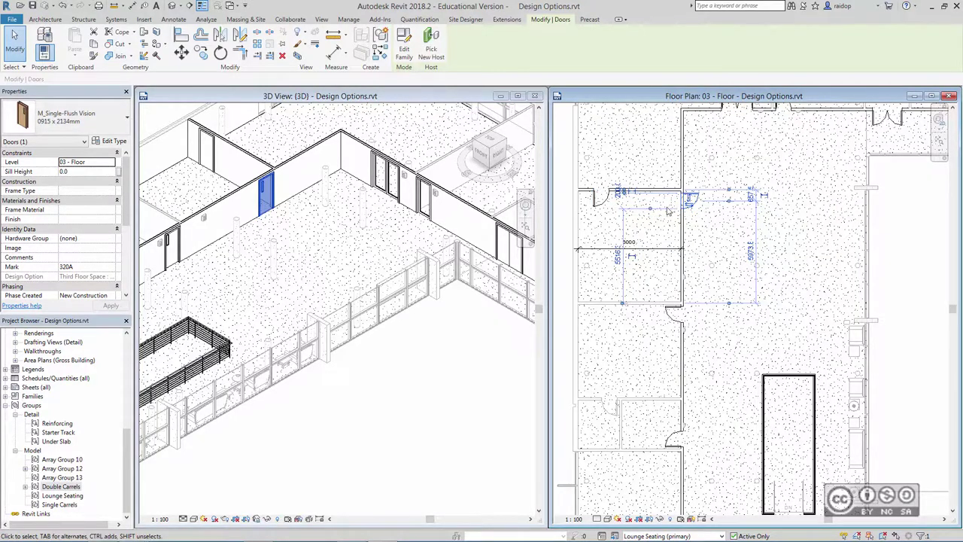
pyautogui.moveTo(689, 203); pyautogui.dragTo(673, 203)
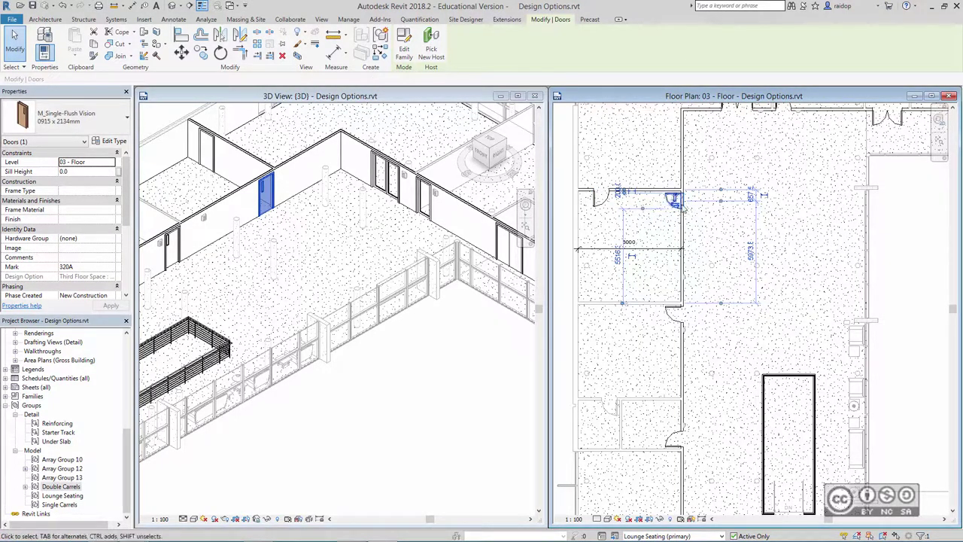
pyautogui.click(660, 224)
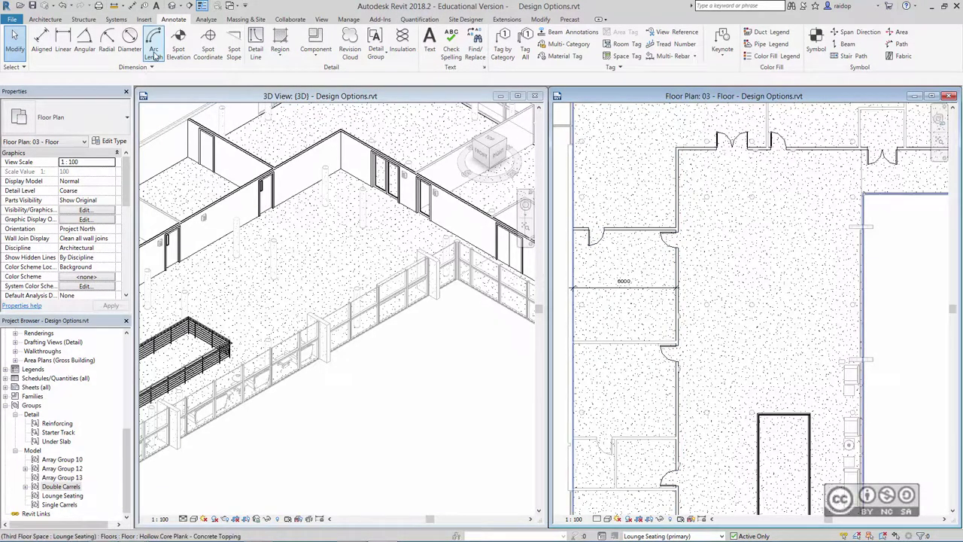
pyautogui.click(47, 19)
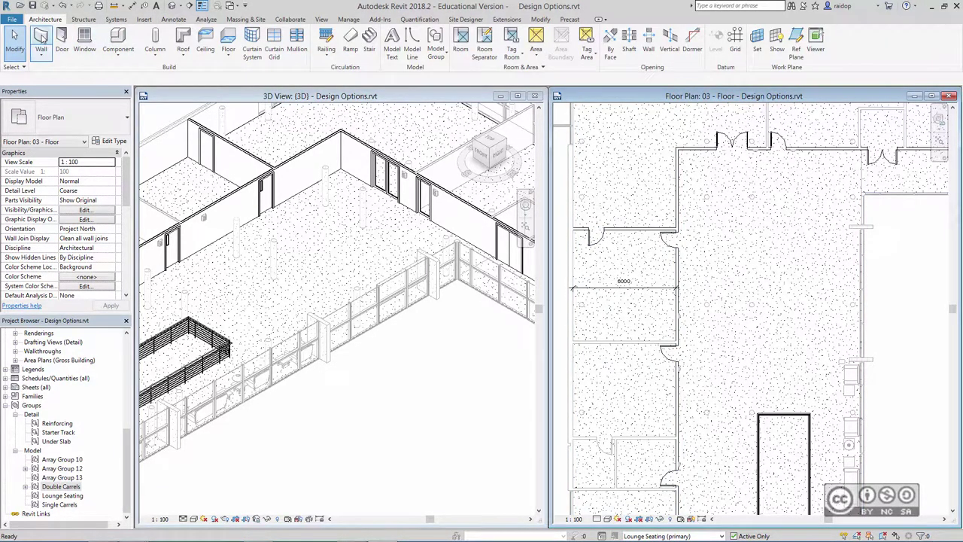
# Draw a Storefront curtain wall through three chained points along the vertical grid line.
pyautogui.click(42, 39)
pyautogui.click(74, 121)
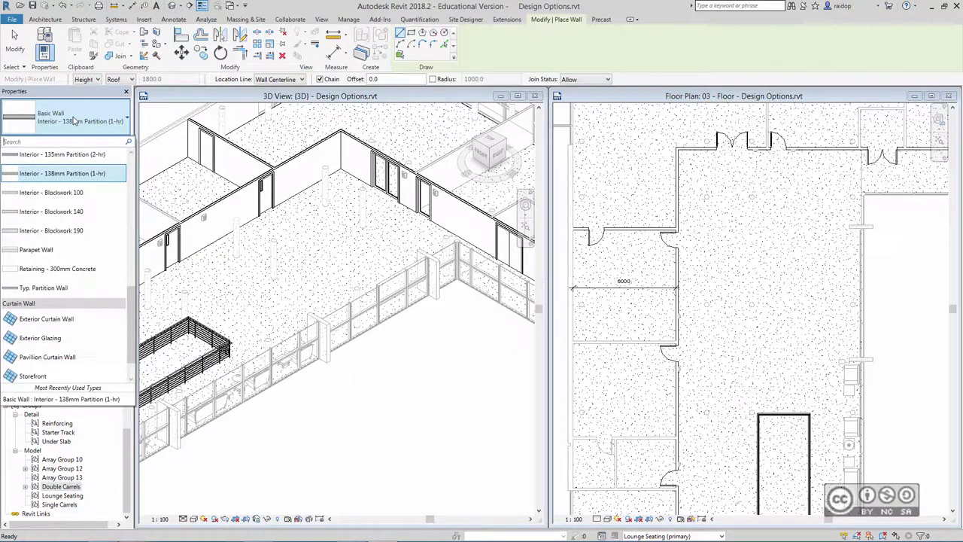
pyautogui.click(28, 378)
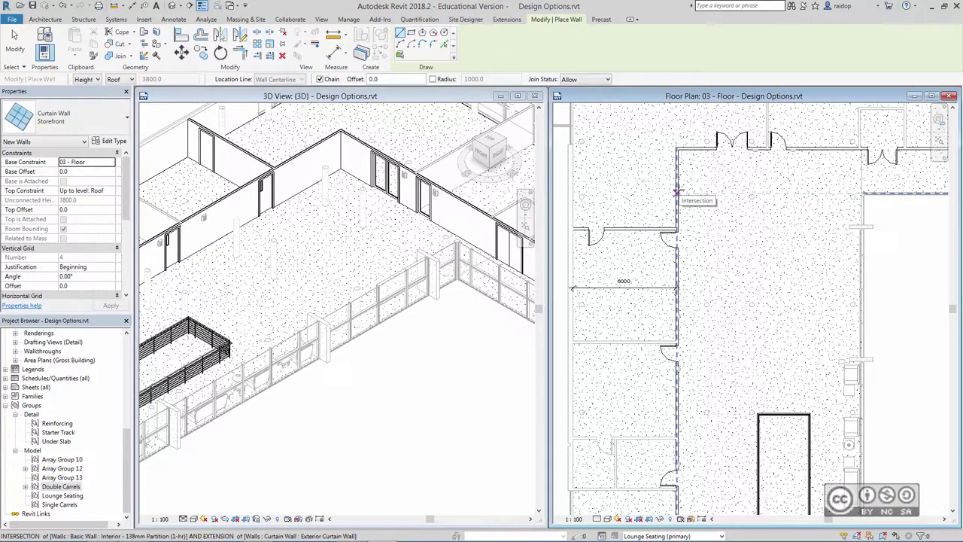
pyautogui.click(677, 156)
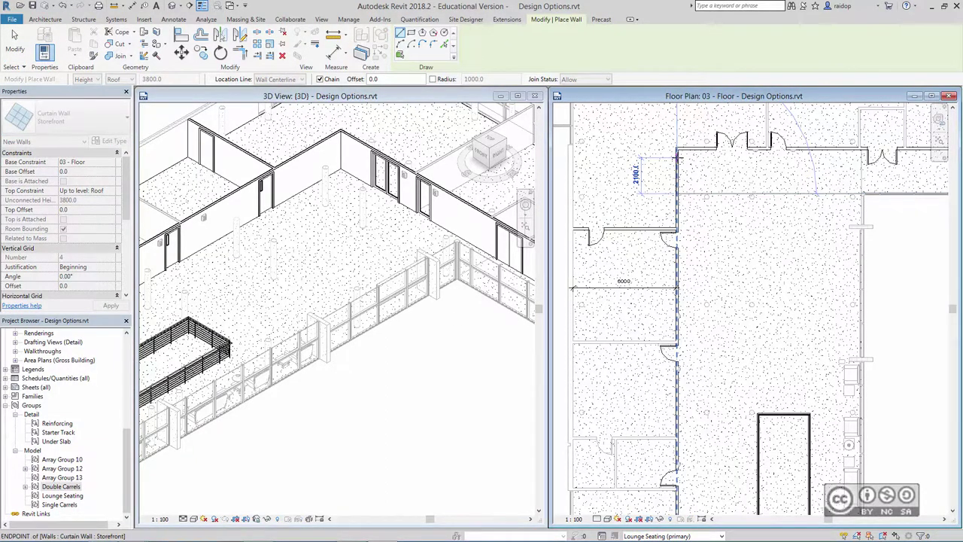
pyautogui.click(678, 260)
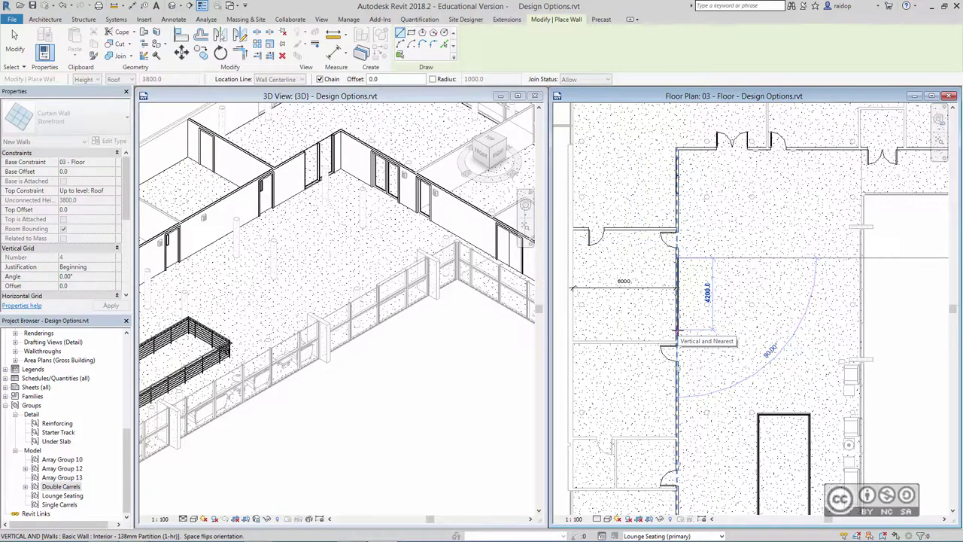
pyautogui.click(678, 330)
pyautogui.press('Escape')
pyautogui.press('Escape')
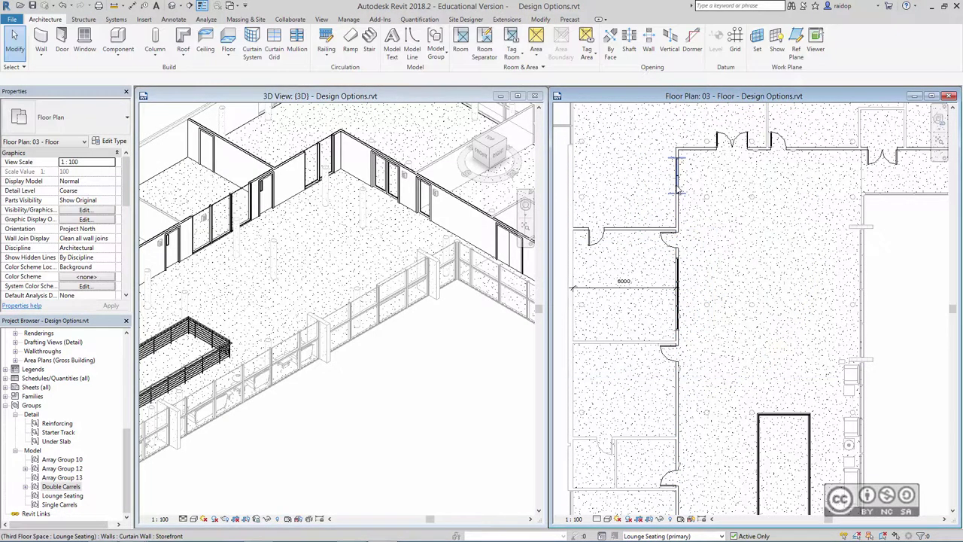
pyautogui.click(678, 180)
pyautogui.click(678, 155)
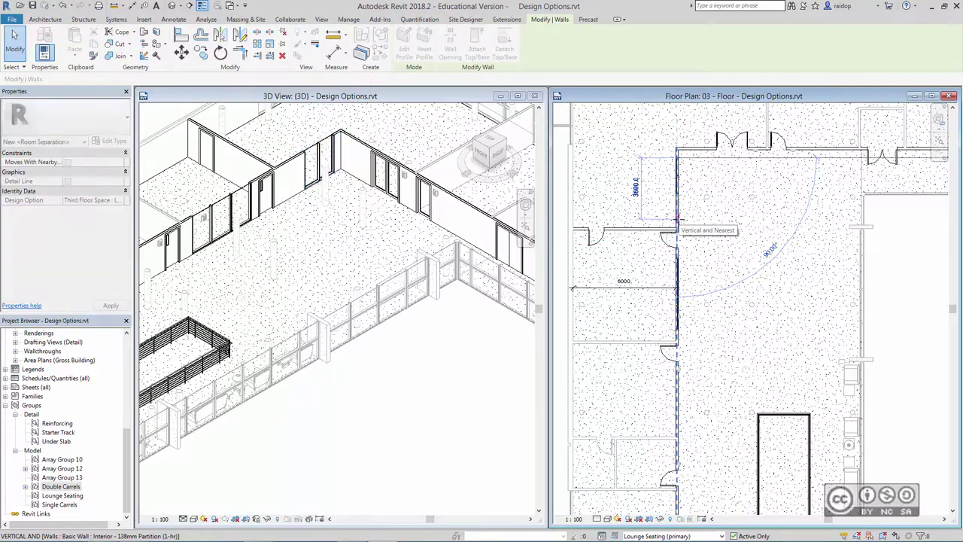
pyautogui.press('Escape')
pyautogui.press('Escape')
pyautogui.press('Escape')
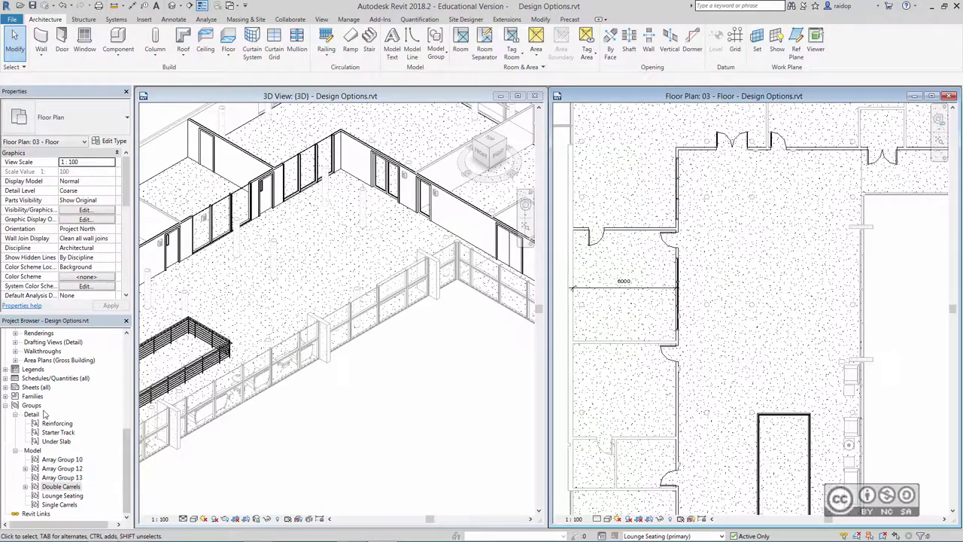
# Place the Lounge Seating model group inside the room.
pyautogui.click(47, 496)
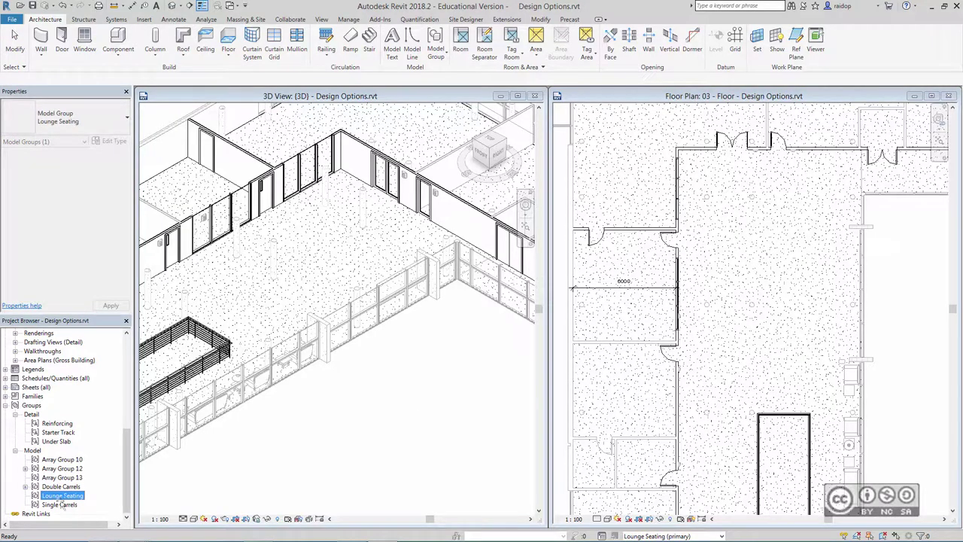
pyautogui.moveTo(63, 497); pyautogui.dragTo(767, 273)
pyautogui.click(774, 268)
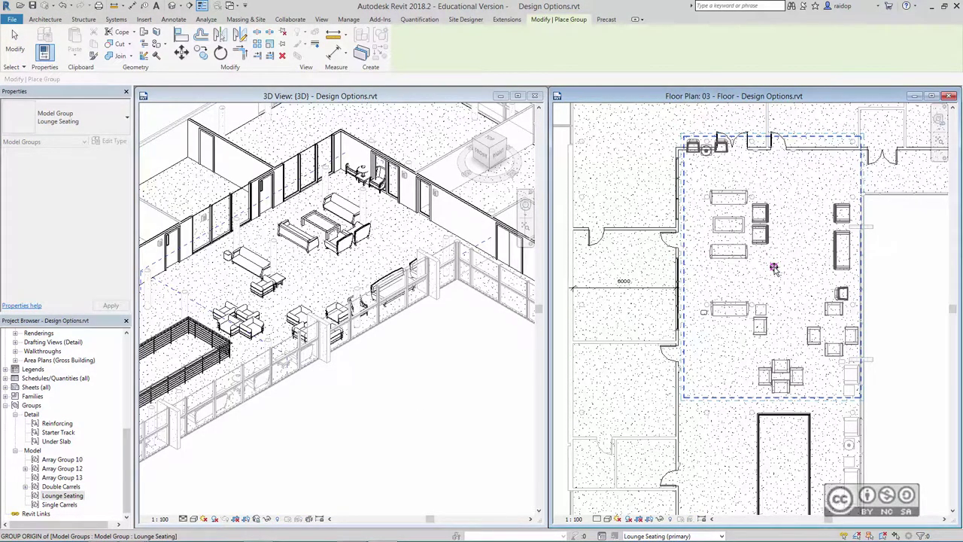
pyautogui.press('Escape')
# Drag the room's top wall slightly upward.
pyautogui.scroll(1, 741, 223)
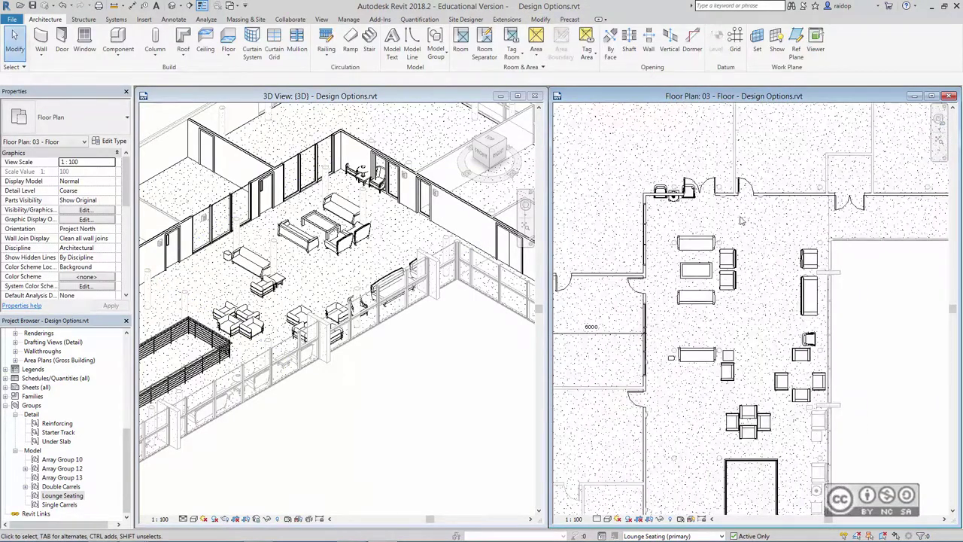
pyautogui.scroll(1, 717, 207)
pyautogui.click(708, 198)
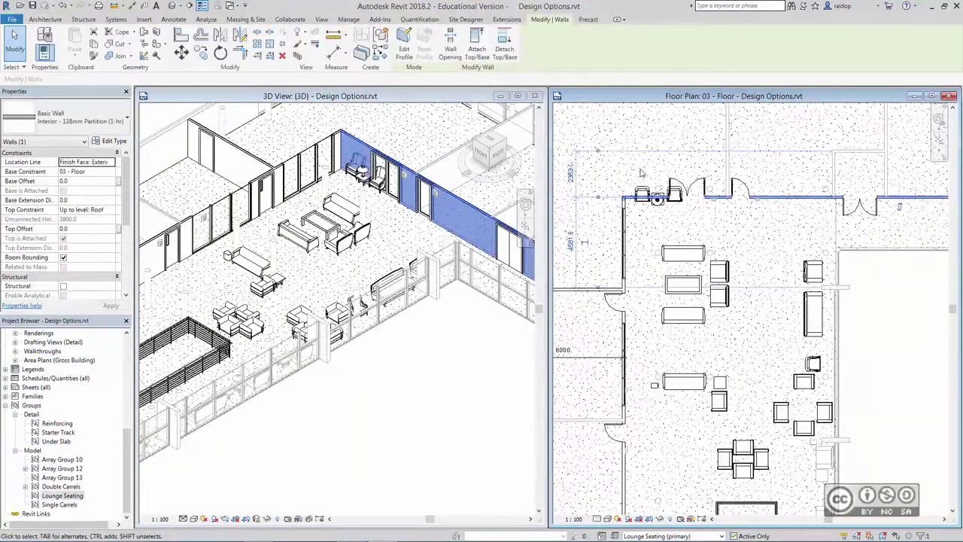
pyautogui.press('Escape')
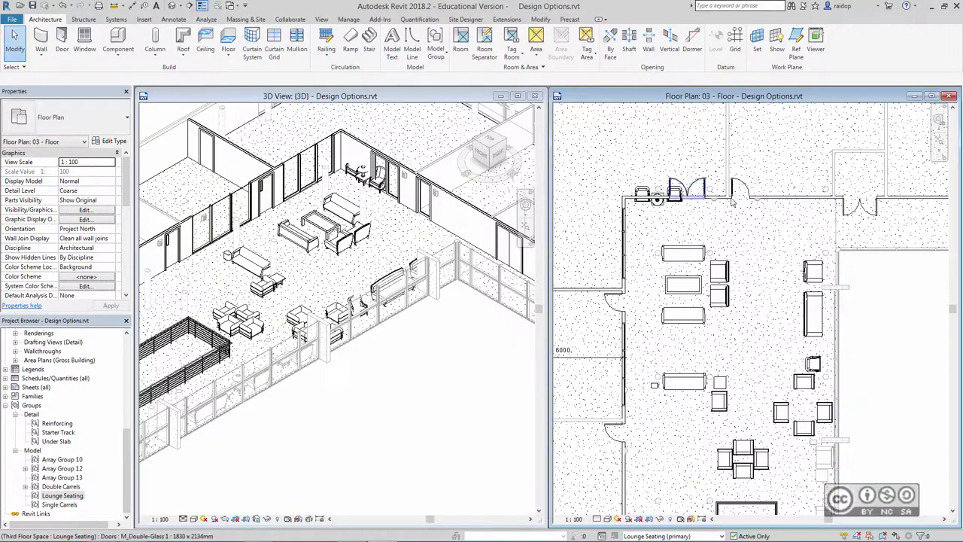
pyautogui.click(813, 197)
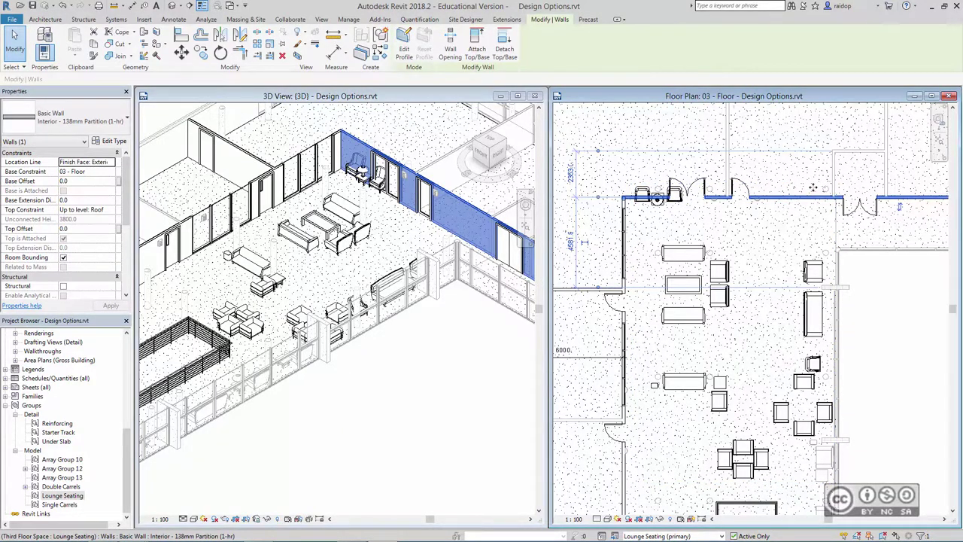
pyautogui.moveTo(812, 187); pyautogui.dragTo(812, 176)
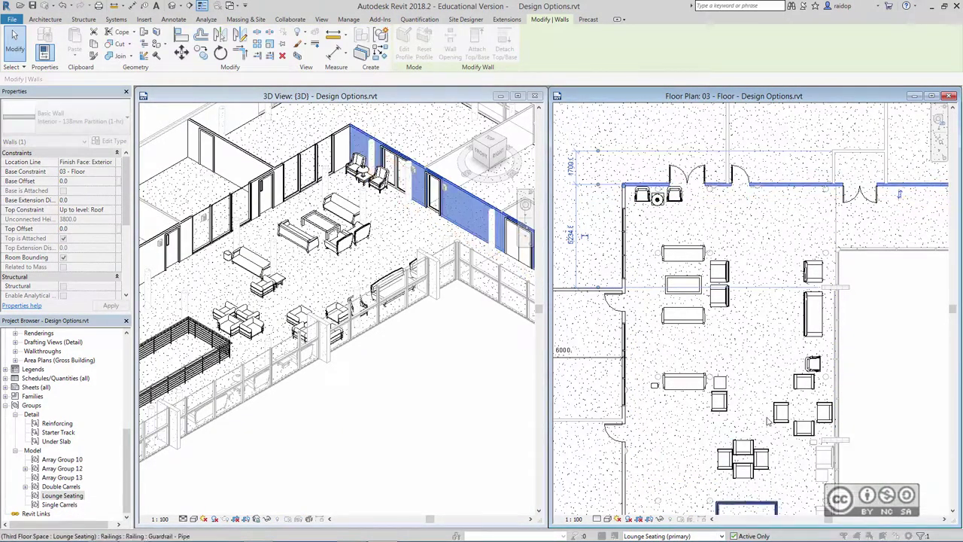
# Set the double door's distance to the side wall to 800.
pyautogui.scroll(3, 649, 198)
pyautogui.click(721, 174)
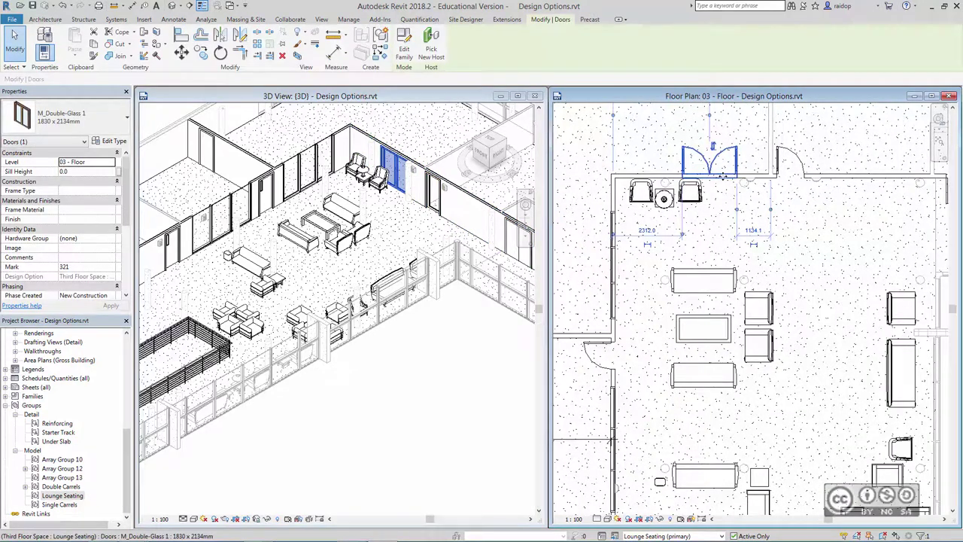
pyautogui.click(753, 229)
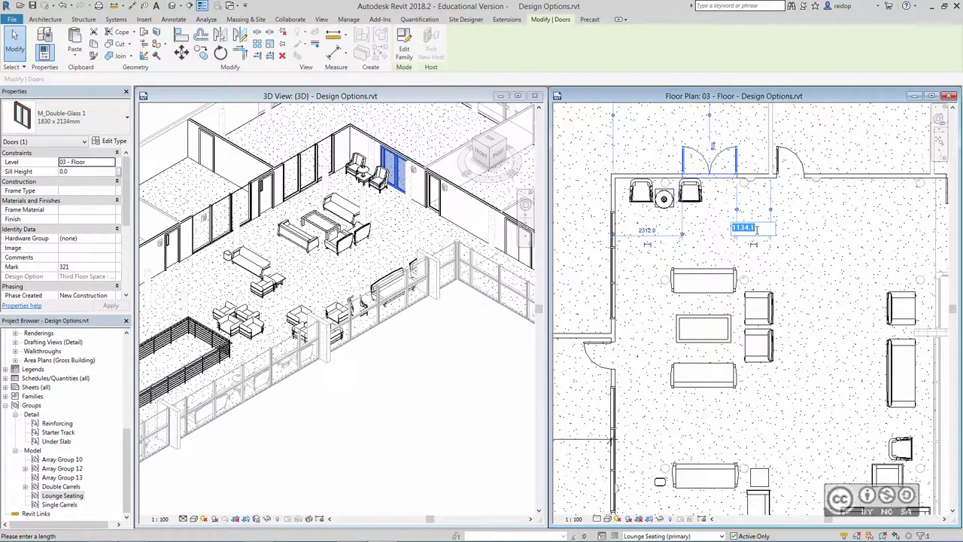
pyautogui.write('800')
pyautogui.press('Return')
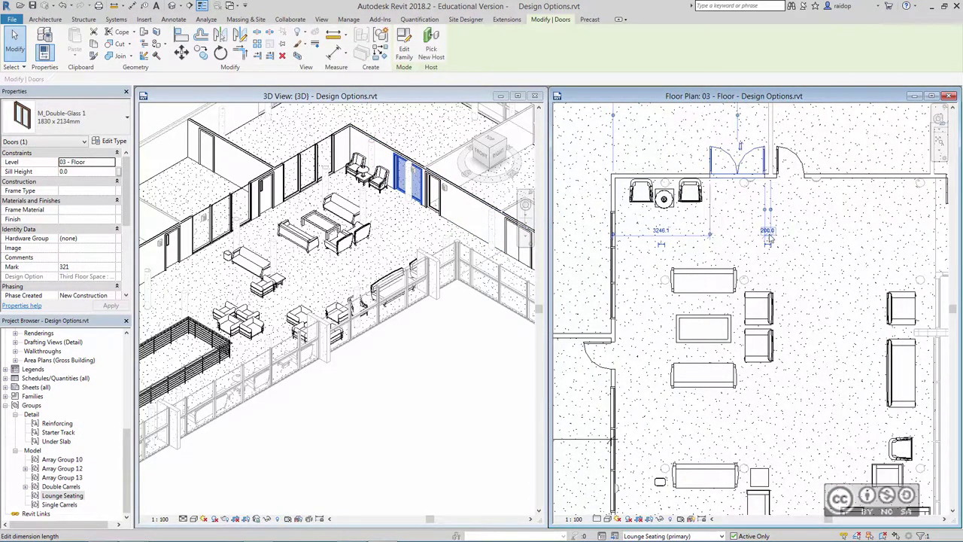
# Edit the Lounge Seating group to delete one chair by the upper doors, then finish.
pyautogui.scroll(-3, 751, 236)
pyautogui.click(750, 237)
pyautogui.scroll(2, 732, 204)
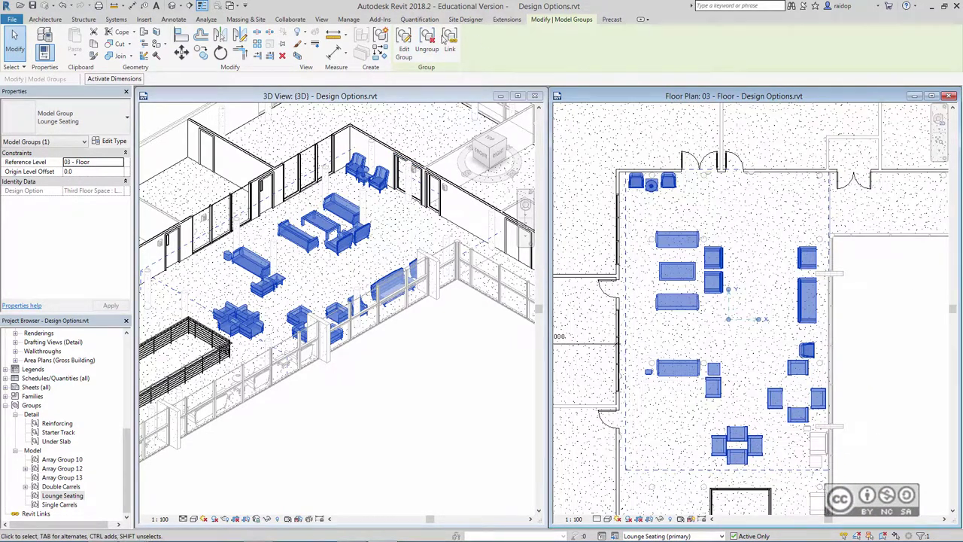
pyautogui.click(404, 47)
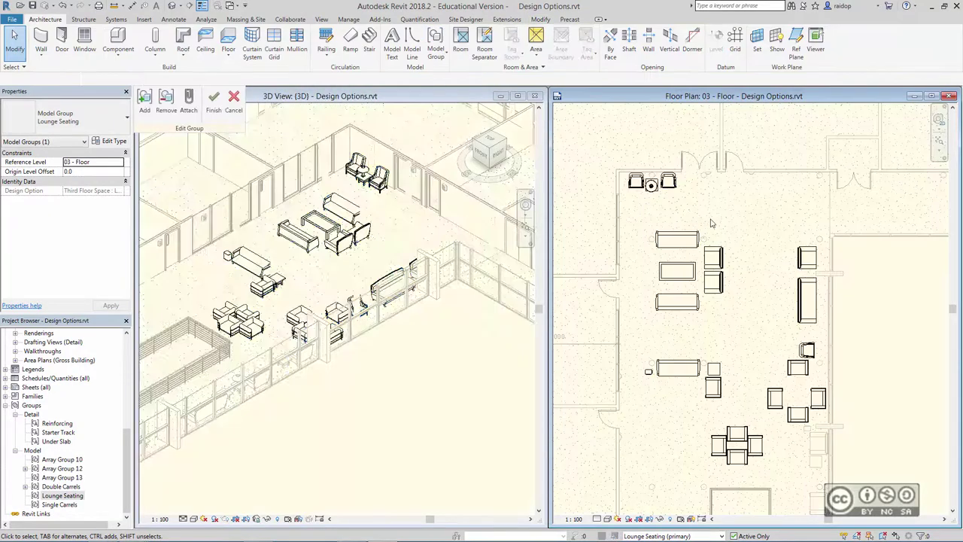
pyautogui.click(669, 181)
pyautogui.press('Delete')
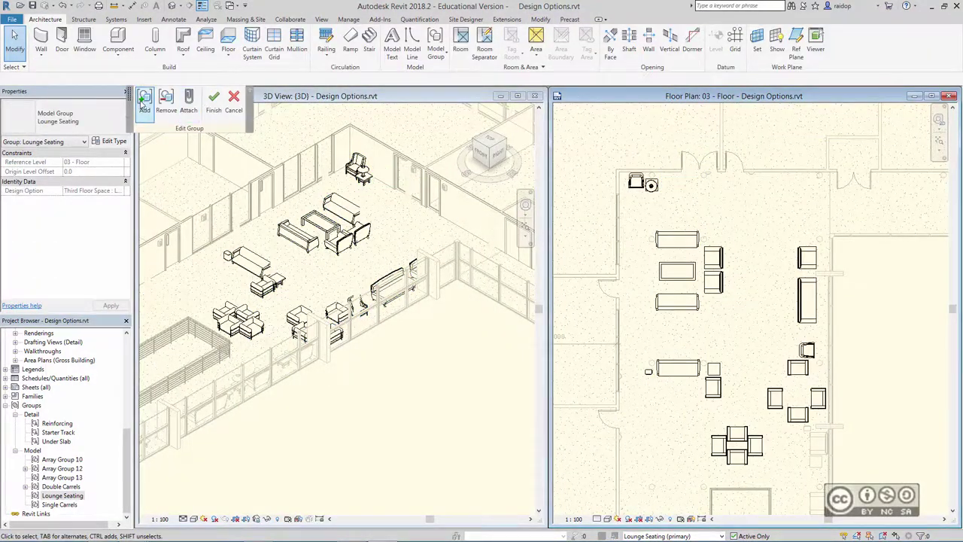
pyautogui.click(214, 103)
pyautogui.moveTo(859, 322); pyautogui.dragTo(840, 286, button='middle')
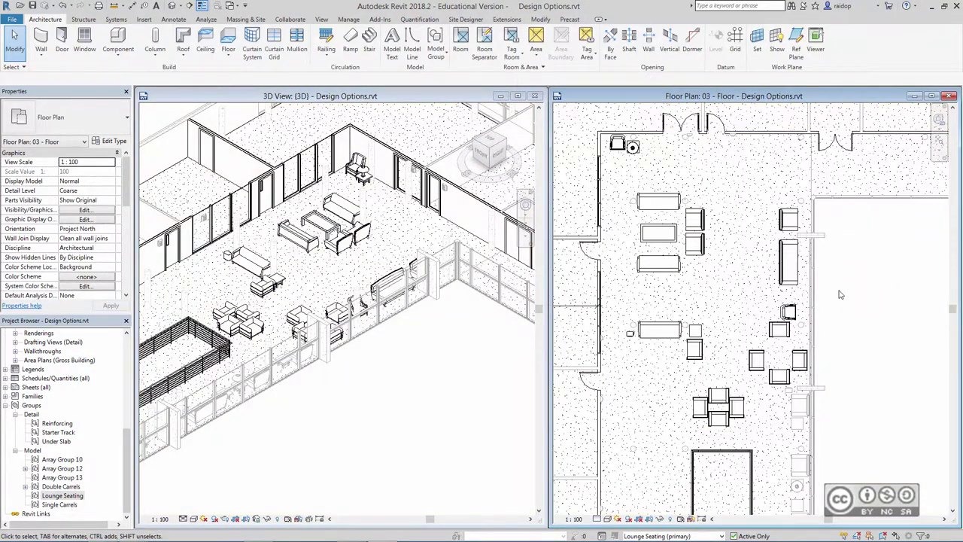
pyautogui.scroll(2, 360, 258)
pyautogui.scroll(2, 360, 257)
pyautogui.scroll(2, 360, 257)
# Change both Lounge Seating railings to the Railing 1100mm type.
pyautogui.scroll(2, 359, 257)
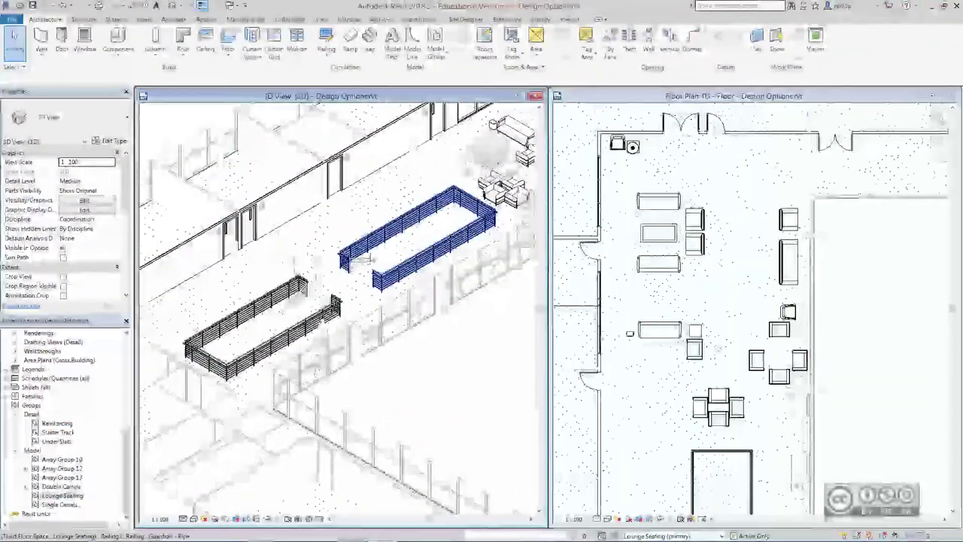
pyautogui.click(360, 258)
pyautogui.keyDown('ctrl'); pyautogui.click(260, 321); pyautogui.keyUp('ctrl')
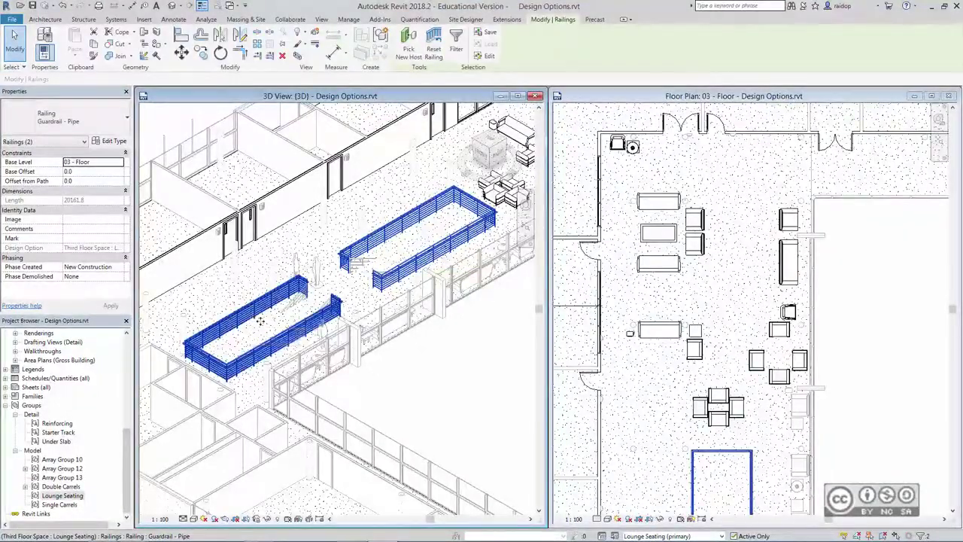
pyautogui.click(75, 117)
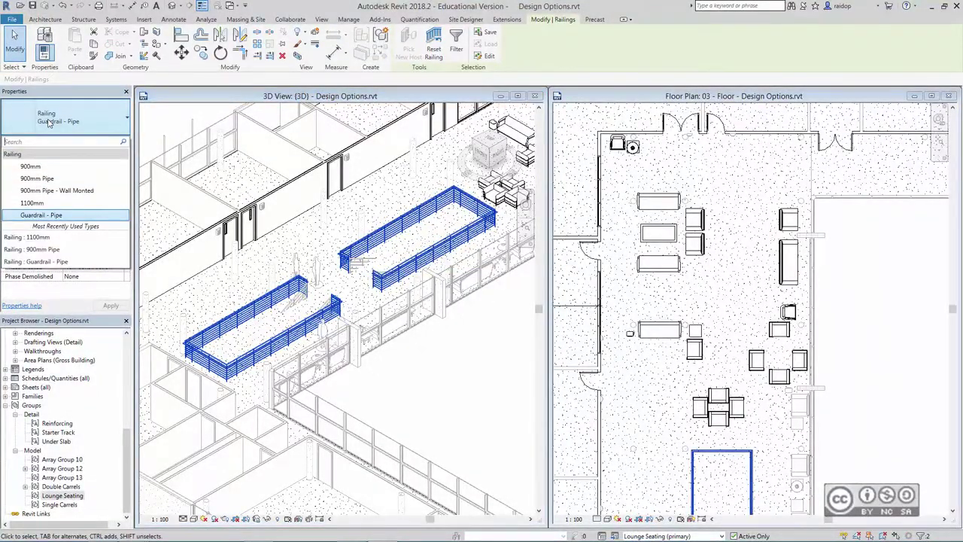
pyautogui.click(31, 203)
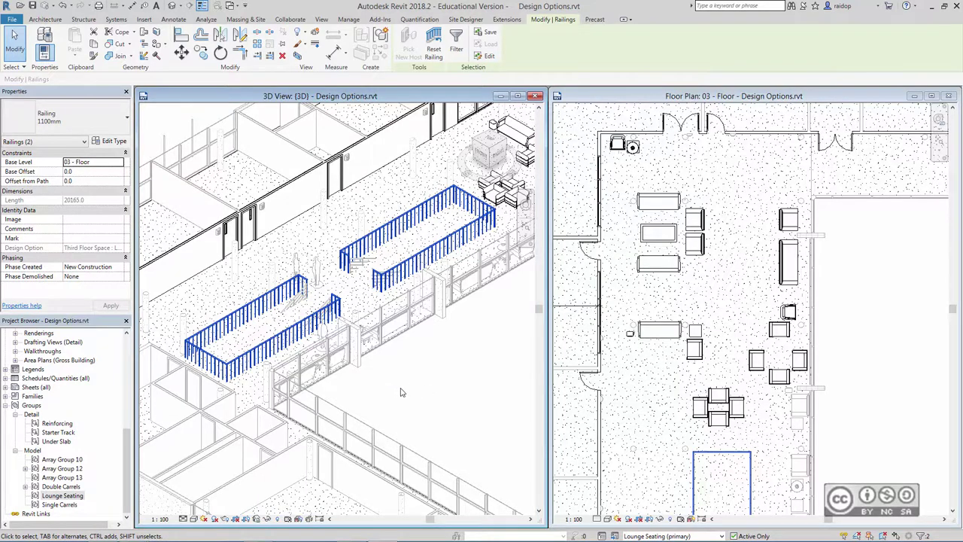
pyautogui.press('Escape')
# Finish editing the Lounge Seating design option and close the Design Options manager.
pyautogui.click(348, 19)
pyautogui.click(548, 46)
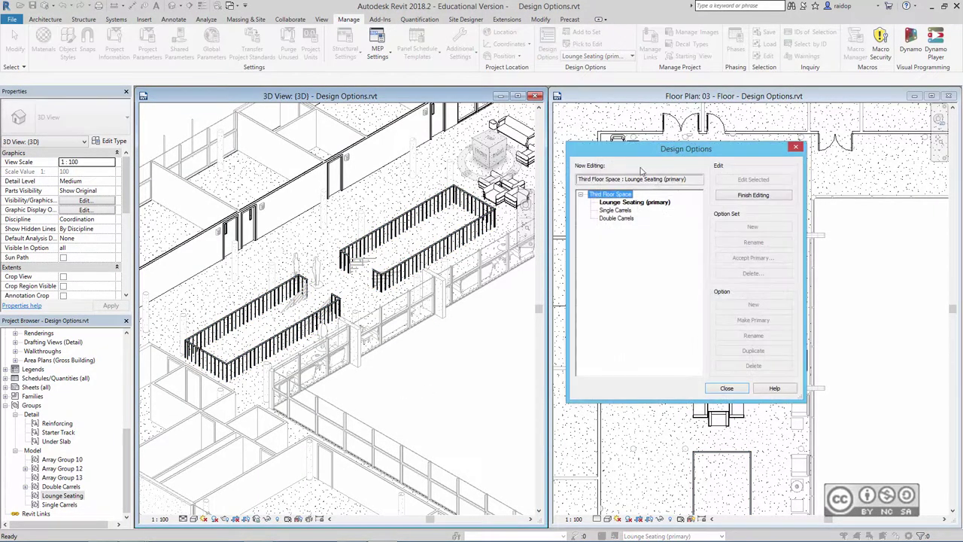
pyautogui.click(753, 195)
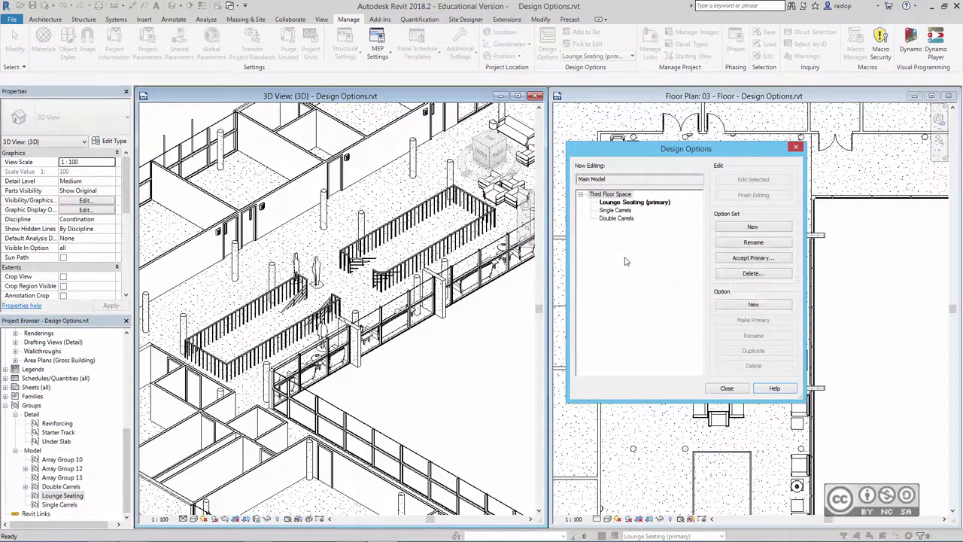
pyautogui.click(727, 389)
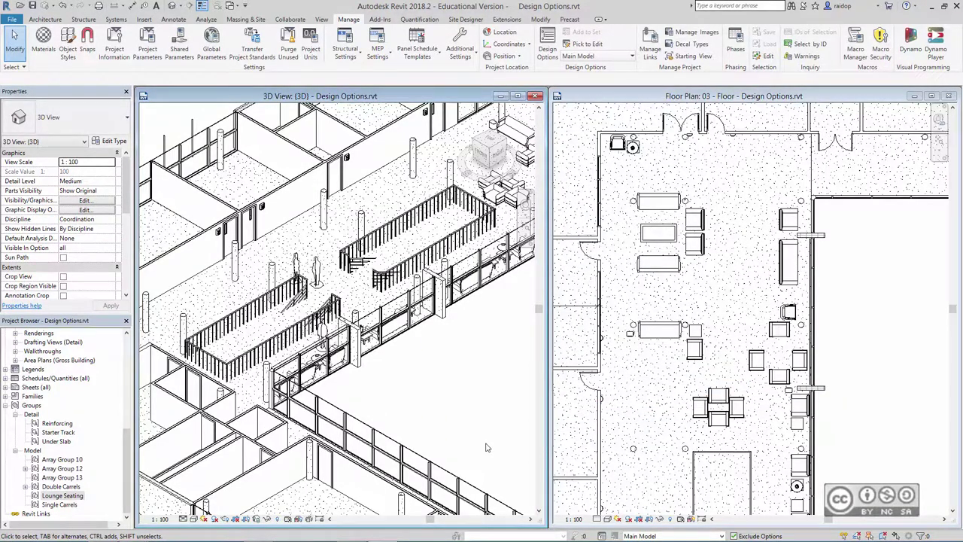
pyautogui.click(604, 56)
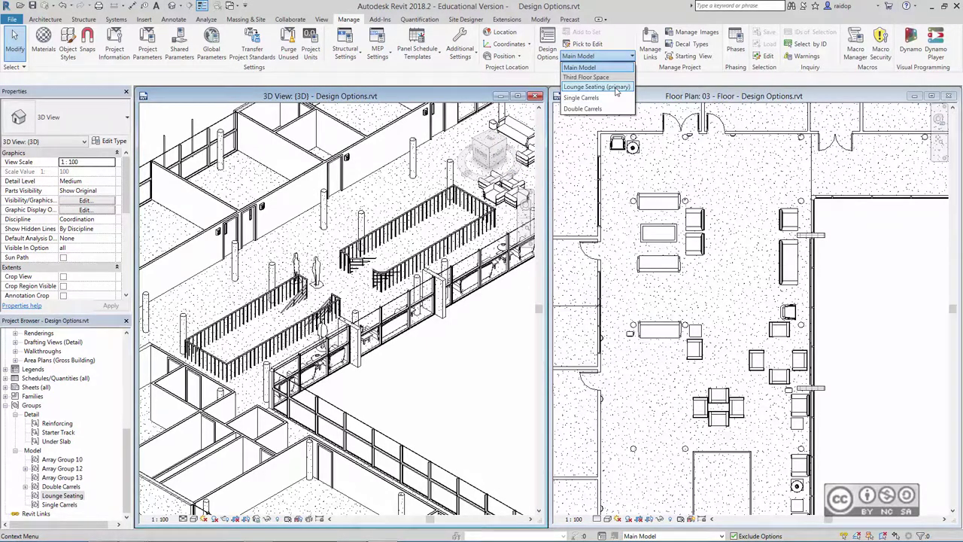
# Make Single Carrels the active design option from the status bar, showing carrels in both views.
pyautogui.click(906, 347)
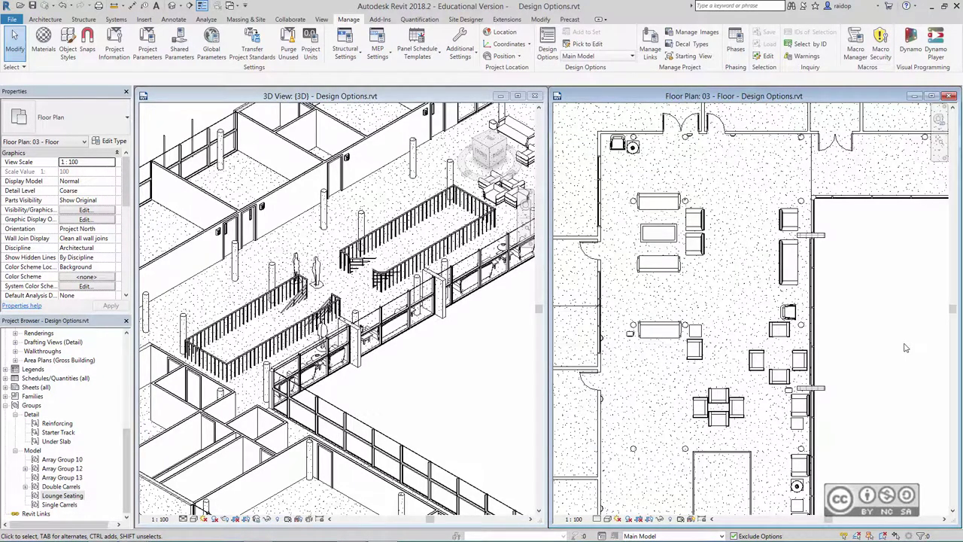
pyautogui.click(687, 536)
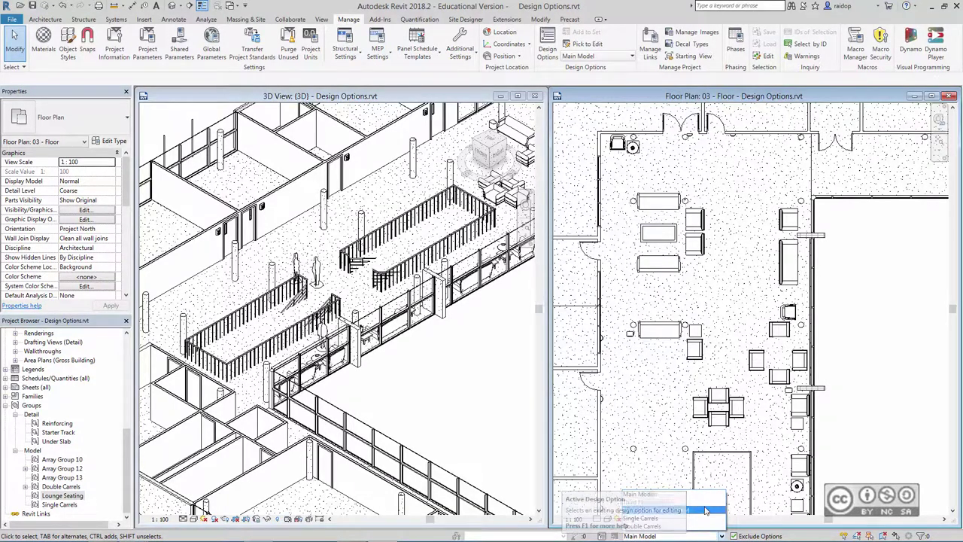
pyautogui.click(662, 521)
pyautogui.click(489, 414)
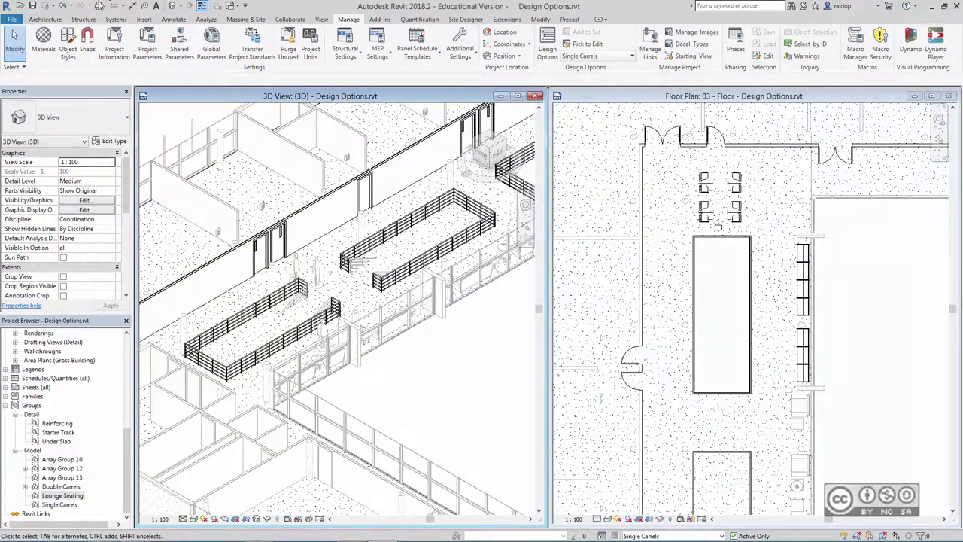
# Place a perspective camera in the 03 floor plan, eye by the carrels, target across them.
pyautogui.click(181, 6)
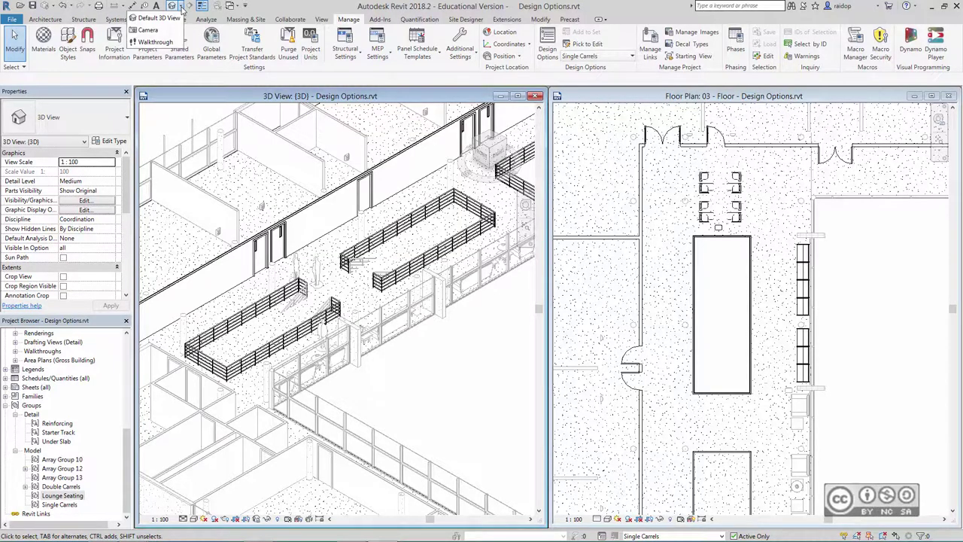
pyautogui.click(147, 30)
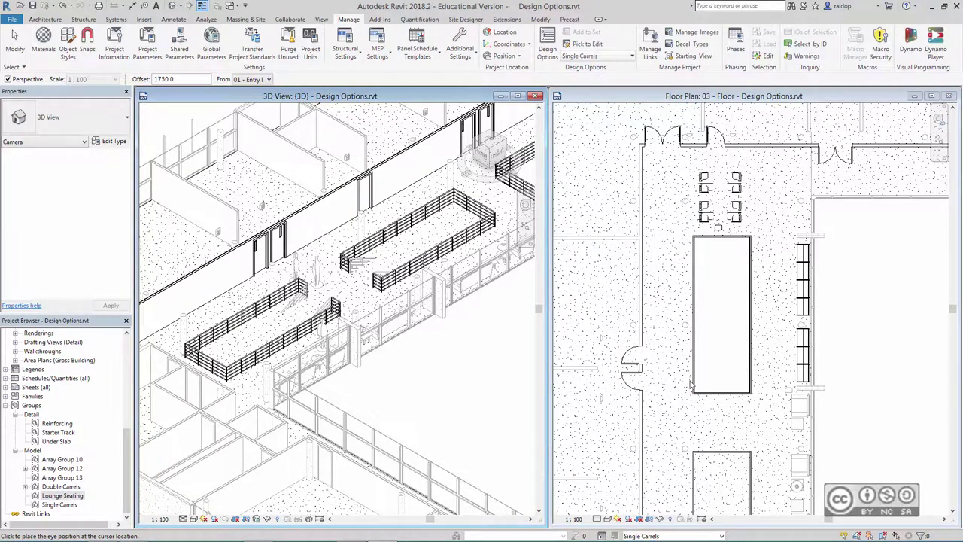
pyautogui.click(845, 372)
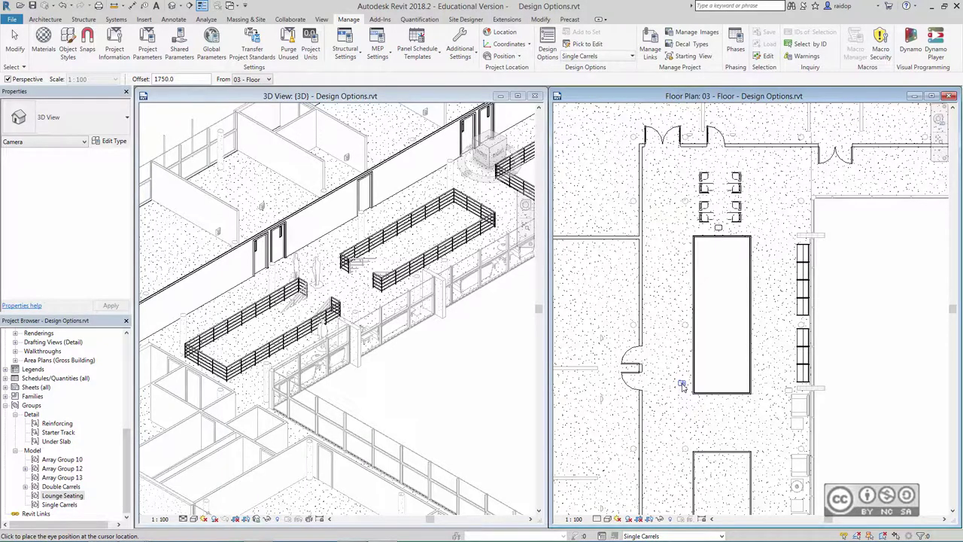
pyautogui.click(682, 384)
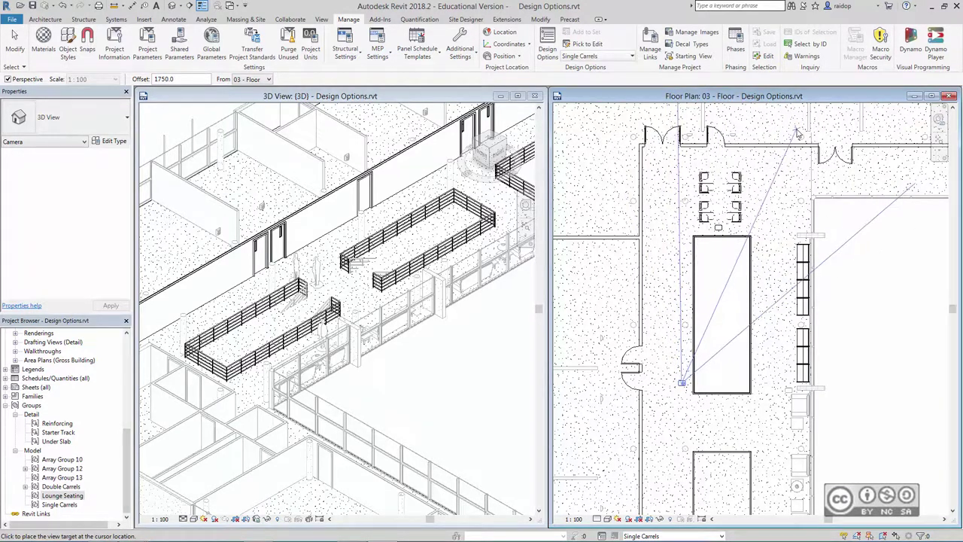
pyautogui.scroll(-2, 798, 134)
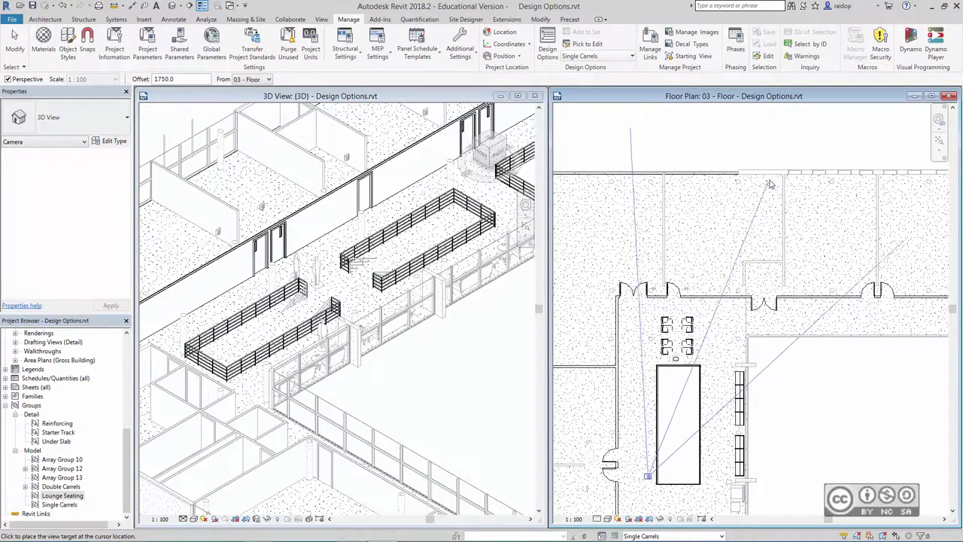
pyautogui.click(778, 185)
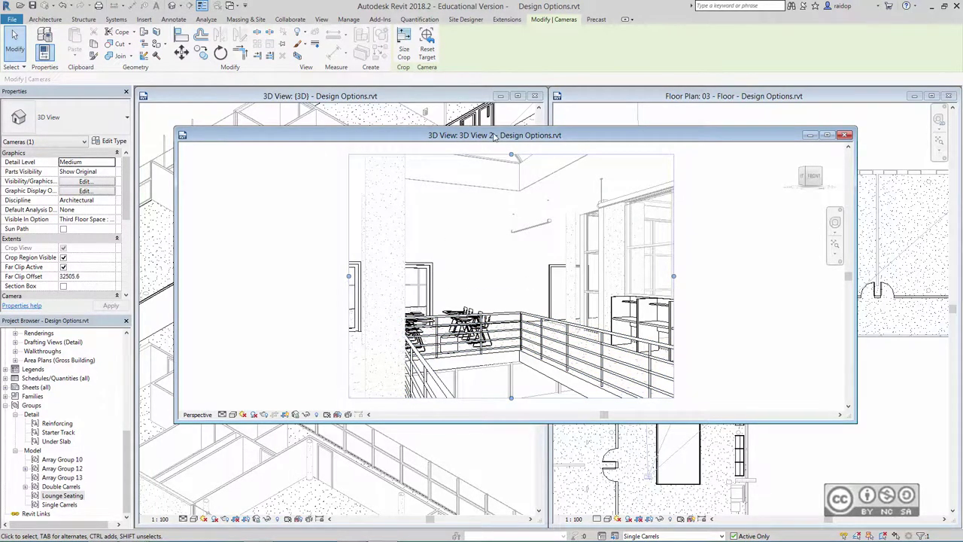
# Rename the new camera view 3D View 2 to 'Single Carrels'.
pyautogui.moveTo(128, 474); pyautogui.dragTo(128, 392)
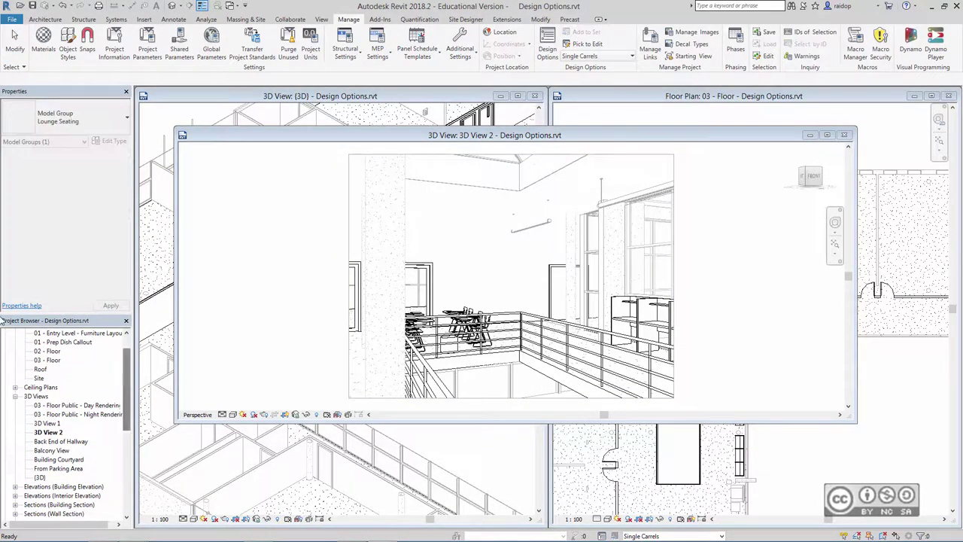
pyautogui.scroll(-2, 83, 418)
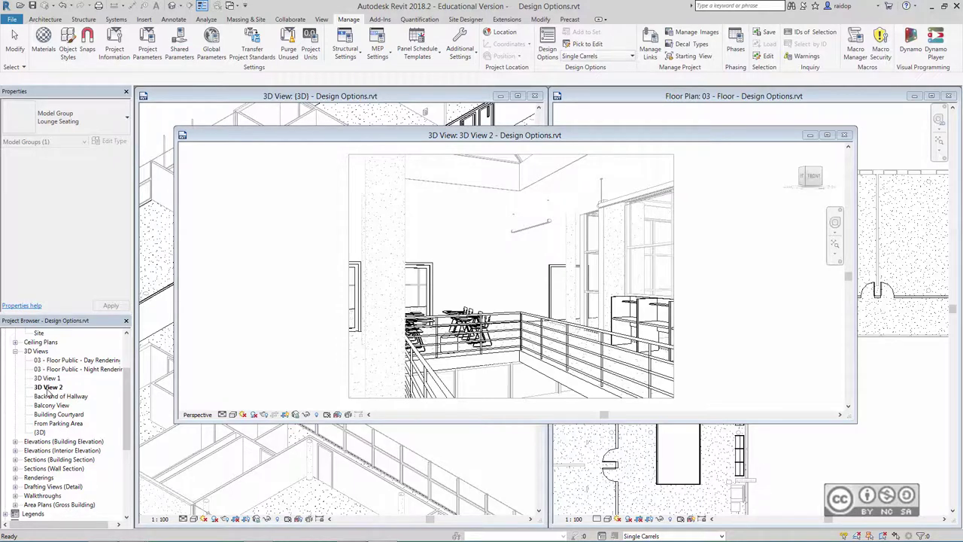
pyautogui.rightClick(48, 392)
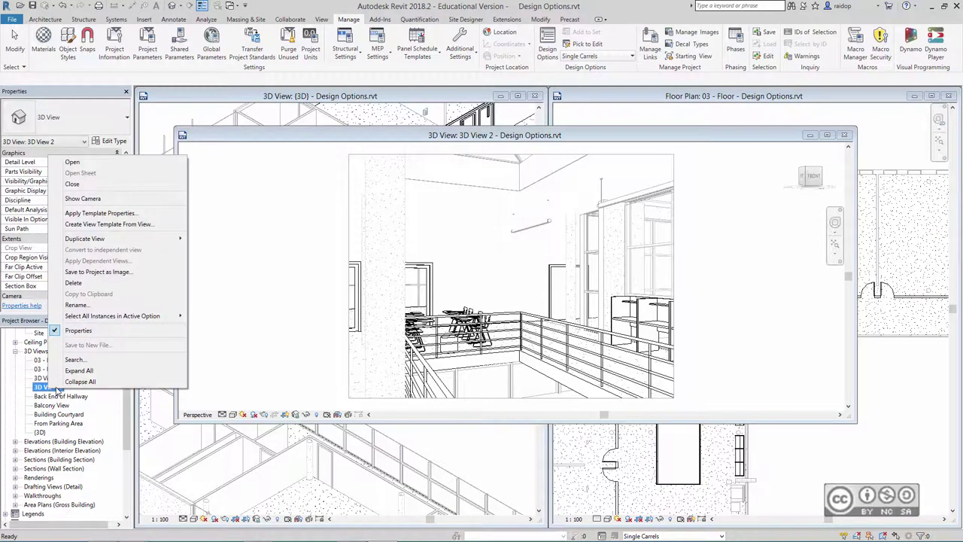
pyautogui.click(94, 309)
pyautogui.write('Single')
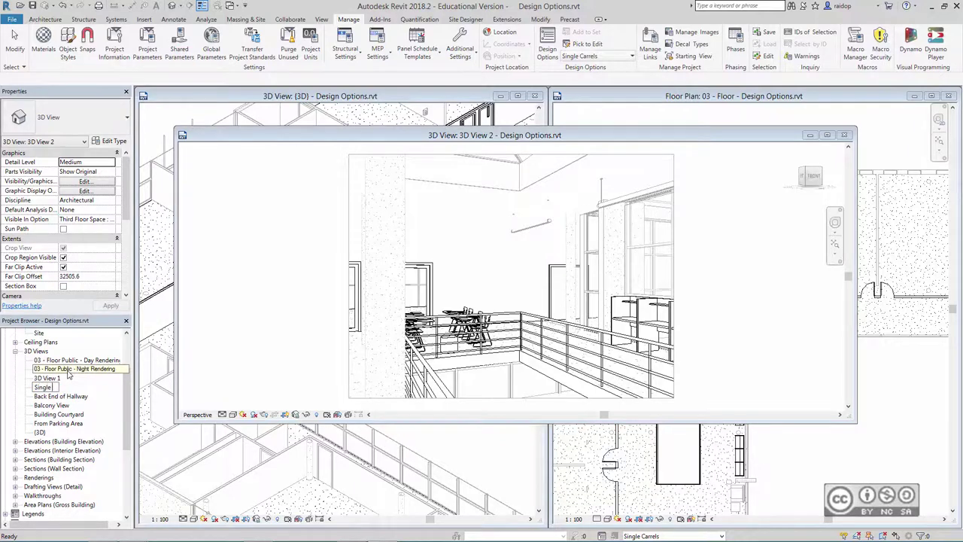
pyautogui.write(' Carrels')
pyautogui.press('Return')
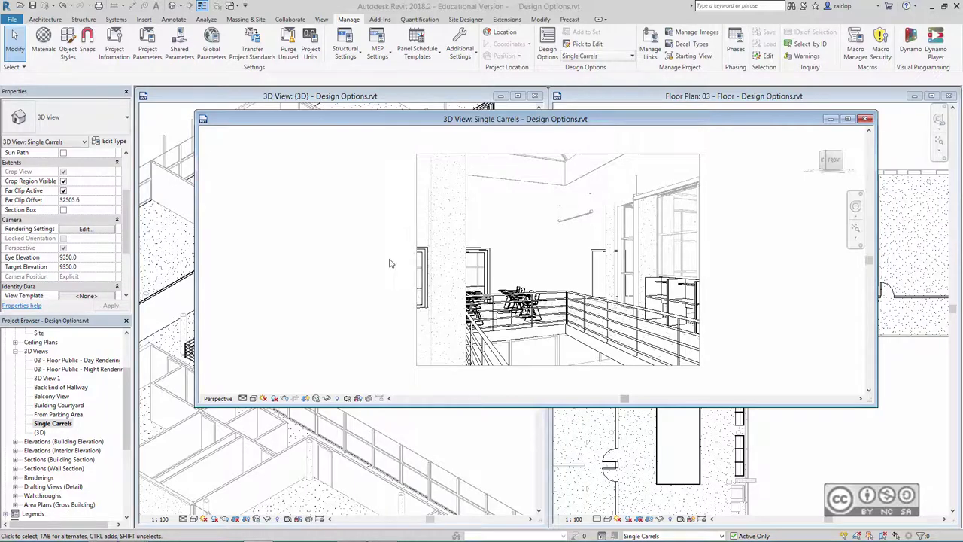
# Widen the Single Carrels camera's crop region on both sides, then close its window.
pyautogui.rightClick(55, 426)
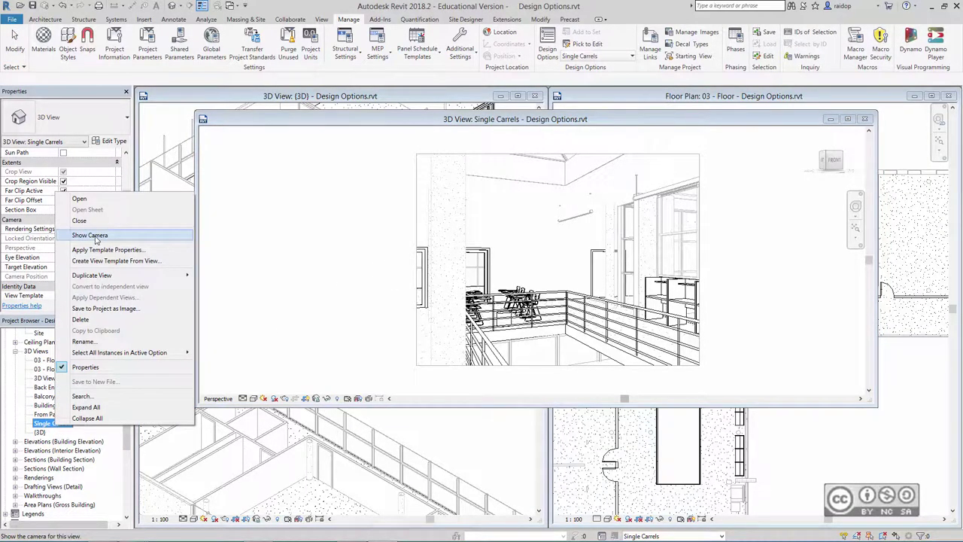
pyautogui.click(96, 239)
pyautogui.moveTo(663, 124); pyautogui.dragTo(389, 126)
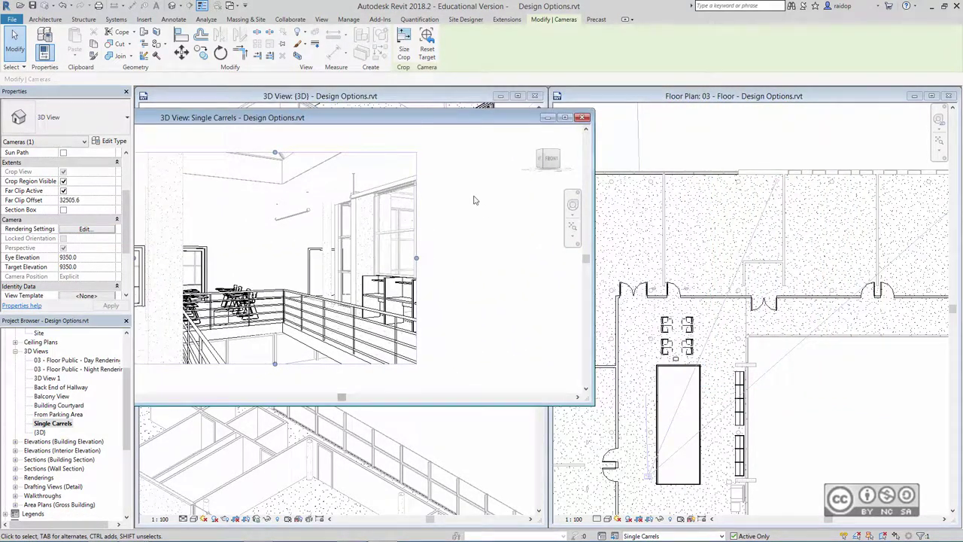
pyautogui.moveTo(435, 121); pyautogui.dragTo(713, 139)
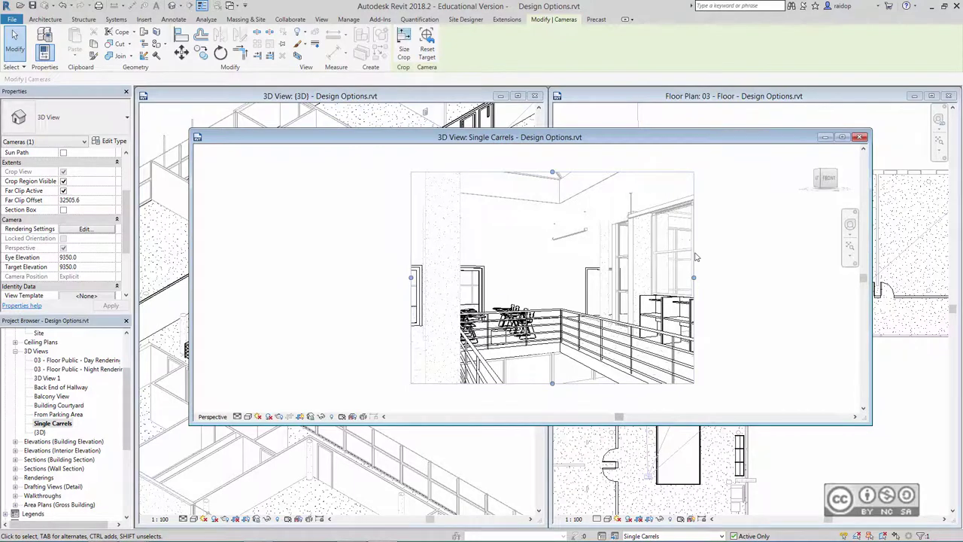
pyautogui.moveTo(411, 276); pyautogui.dragTo(348, 277)
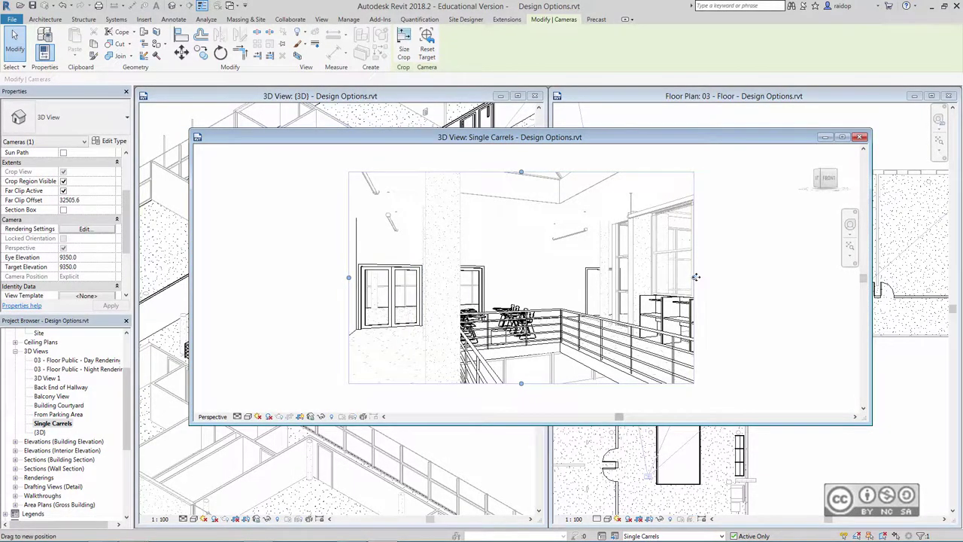
pyautogui.moveTo(696, 277); pyautogui.dragTo(744, 277)
pyautogui.click(304, 222)
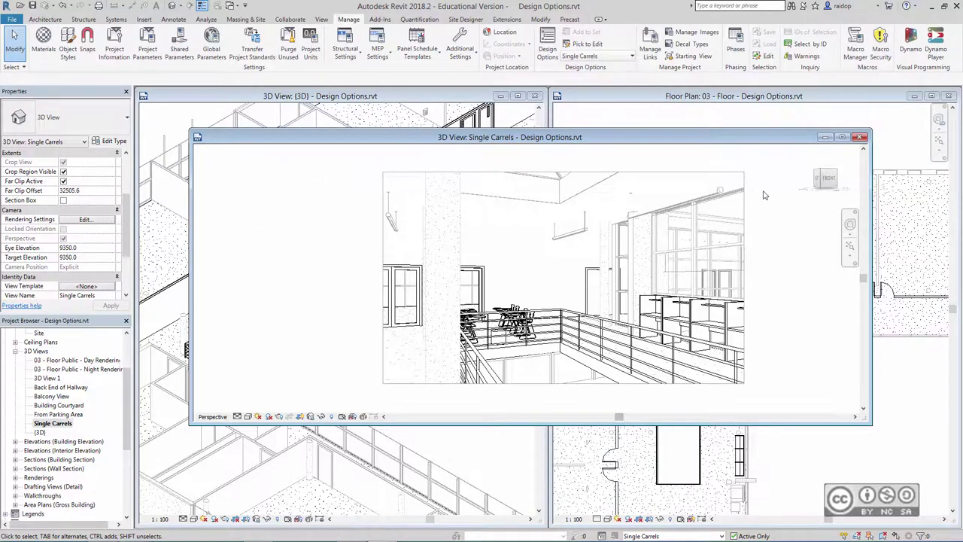
pyautogui.click(862, 141)
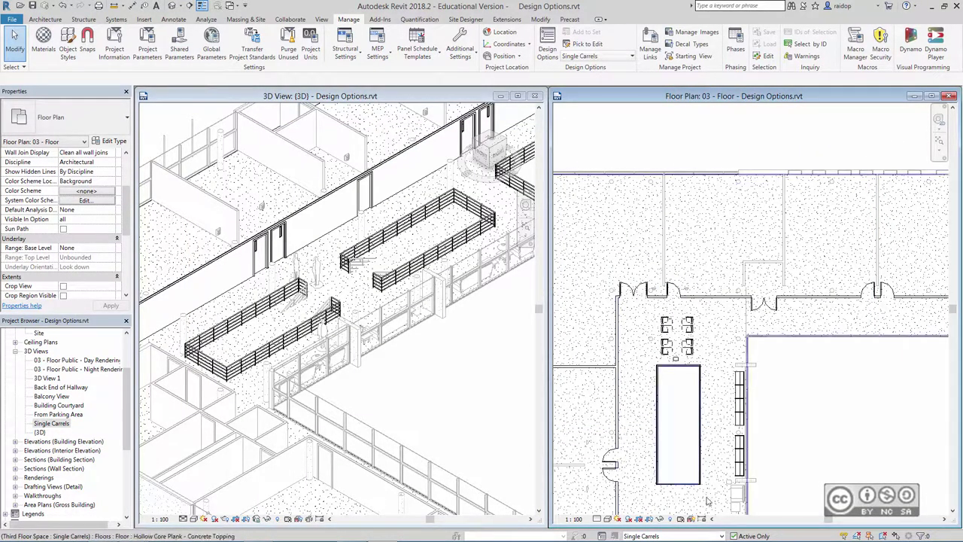
# Make Double Carrels the active design option and bring its carrels into view.
pyautogui.click(700, 534)
pyautogui.click(700, 535)
pyautogui.click(700, 534)
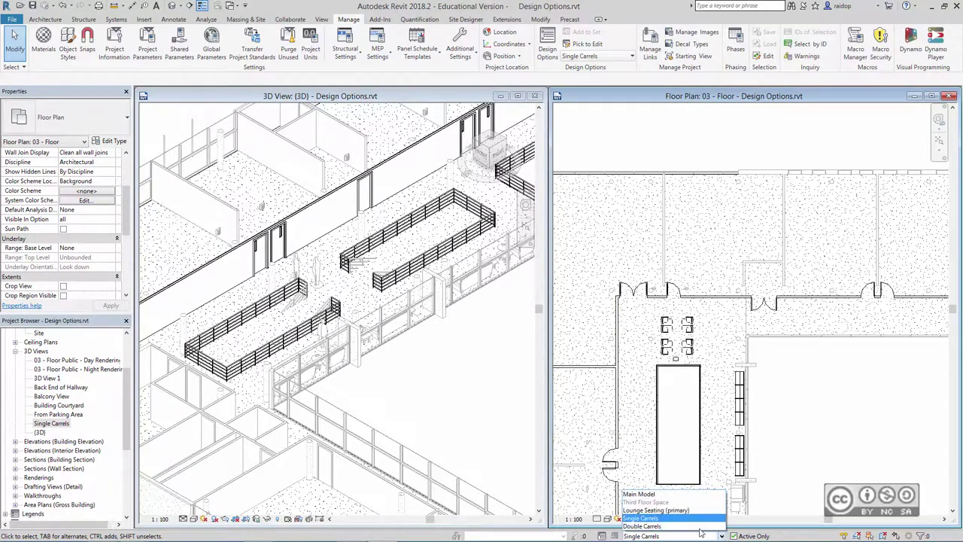
pyautogui.click(662, 526)
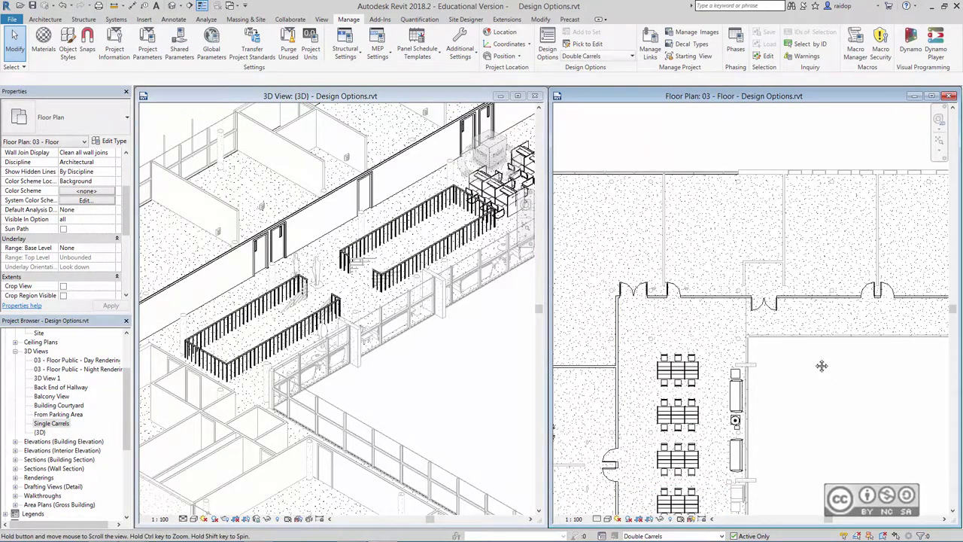
pyautogui.moveTo(821, 366); pyautogui.dragTo(827, 328, button='middle')
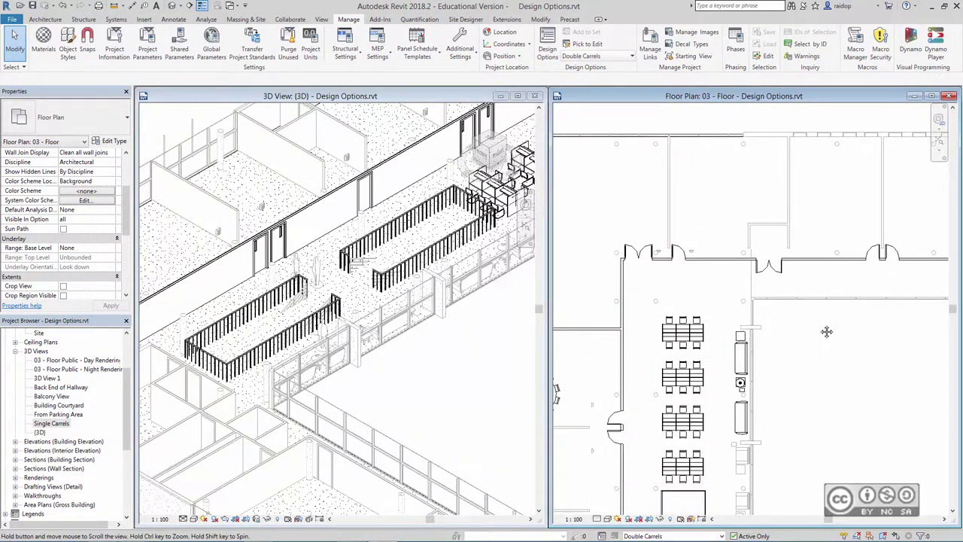
# Place a perspective camera with its eye below the double carrels, looking across them.
pyautogui.click(188, 6)
pyautogui.click(158, 36)
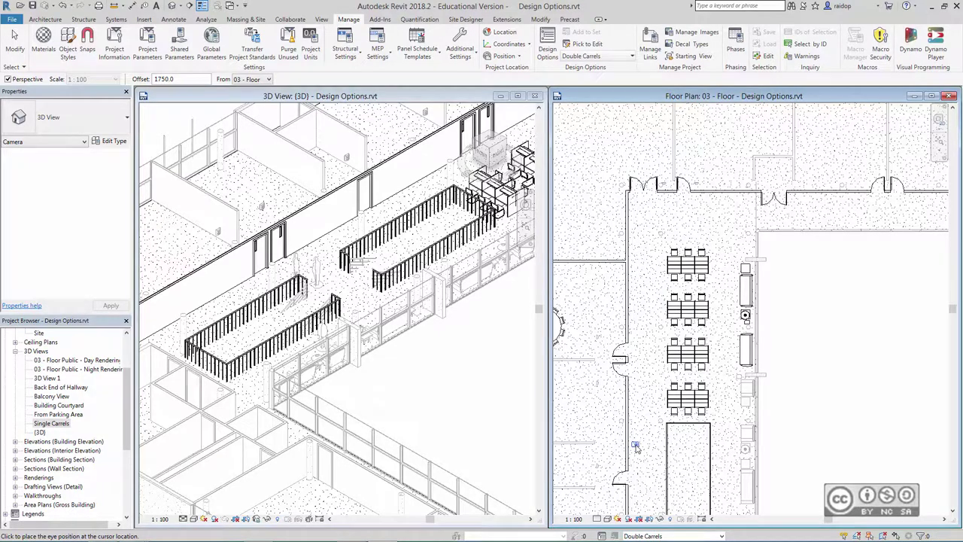
pyautogui.click(636, 446)
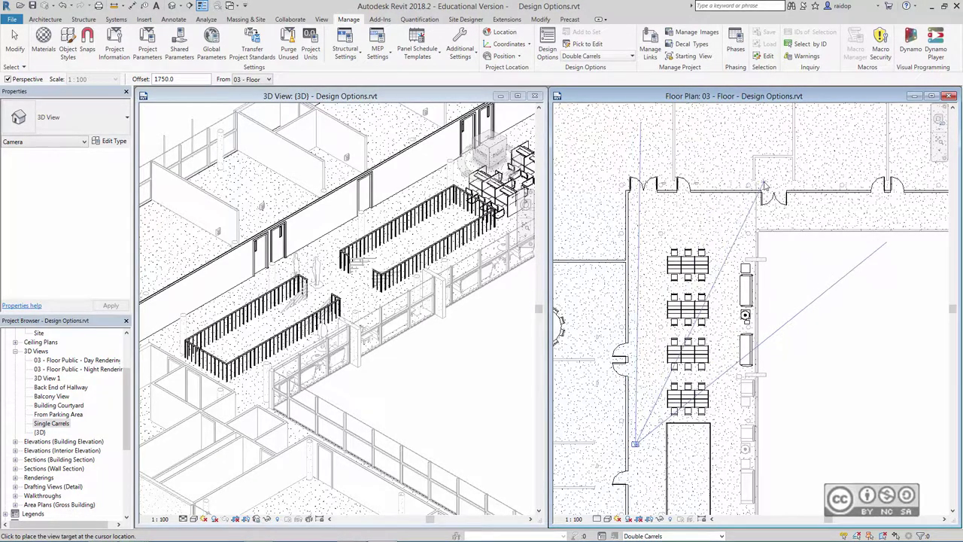
pyautogui.moveTo(764, 185); pyautogui.dragTo(676, 287, button='middle')
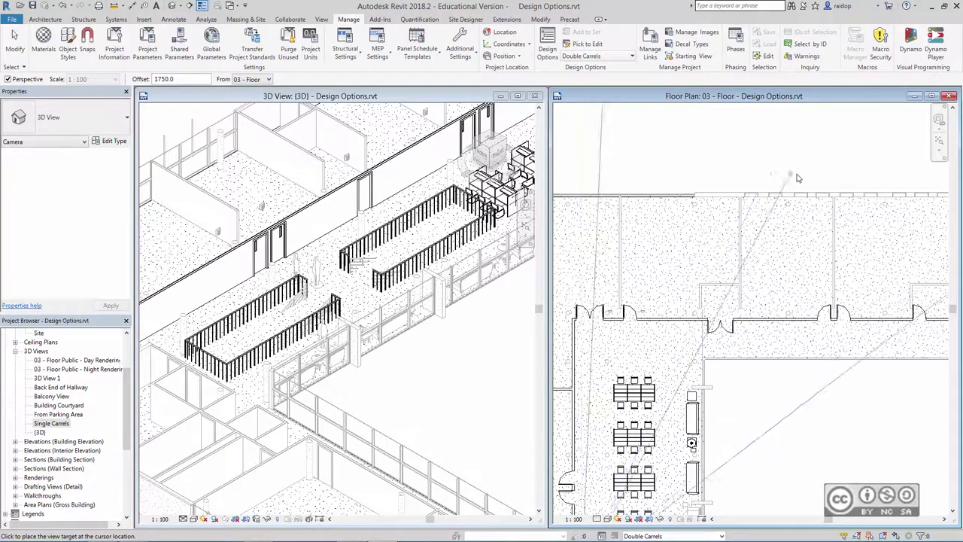
pyautogui.click(811, 206)
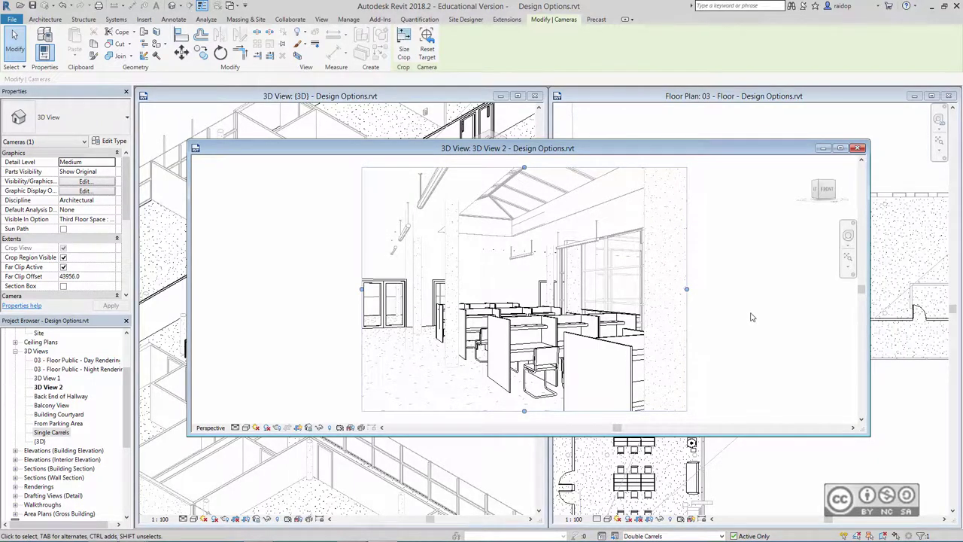
# Widen the new camera view's crop region left and right and make it taller.
pyautogui.moveTo(362, 289); pyautogui.dragTo(329, 291)
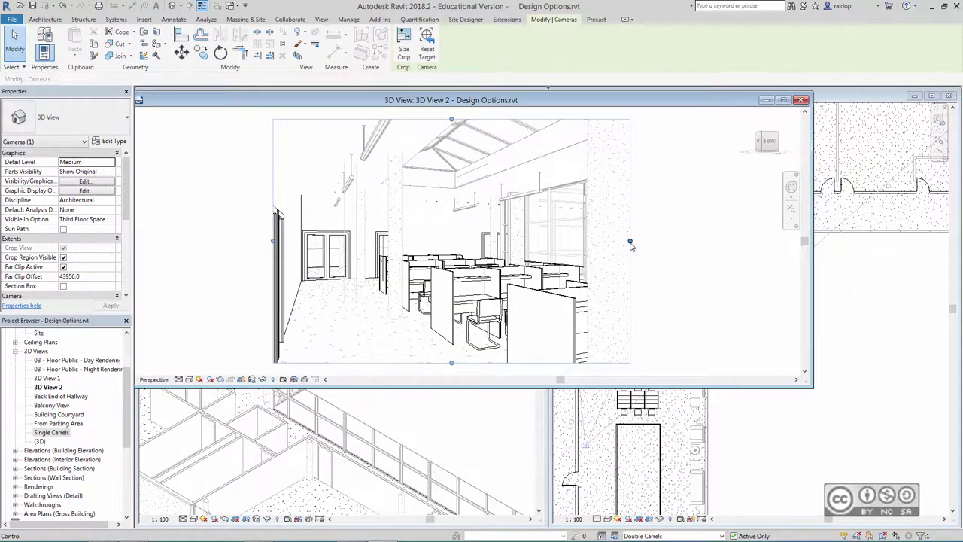
pyautogui.moveTo(673, 241); pyautogui.dragTo(729, 240)
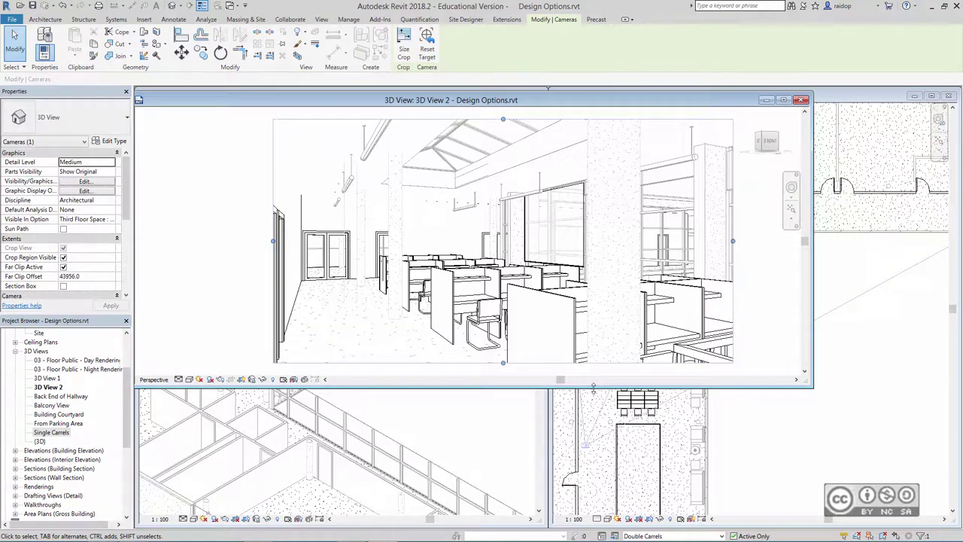
pyautogui.moveTo(592, 388); pyautogui.dragTo(592, 410)
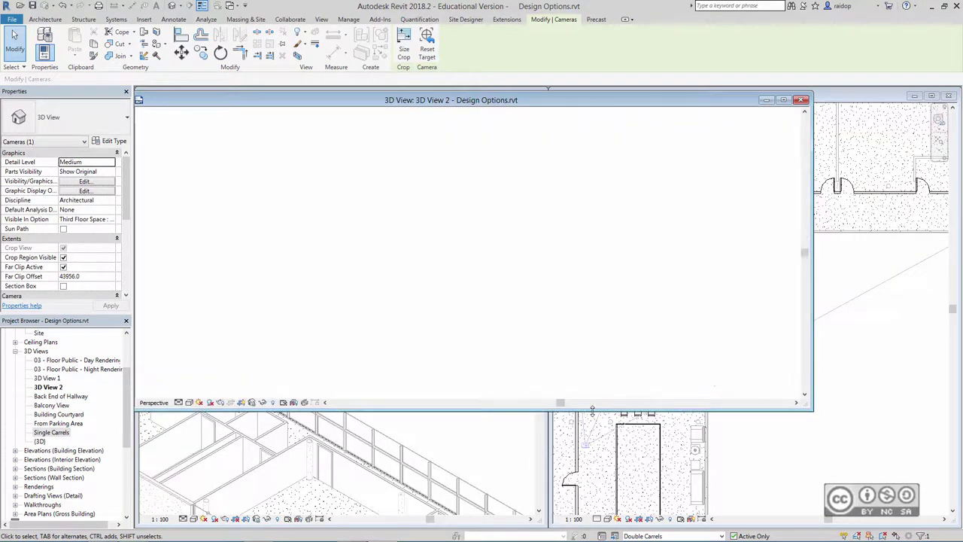
# Rename 3D View 2 to 'Double Carrels' and close its window.
pyautogui.rightClick(49, 387)
pyautogui.click(90, 305)
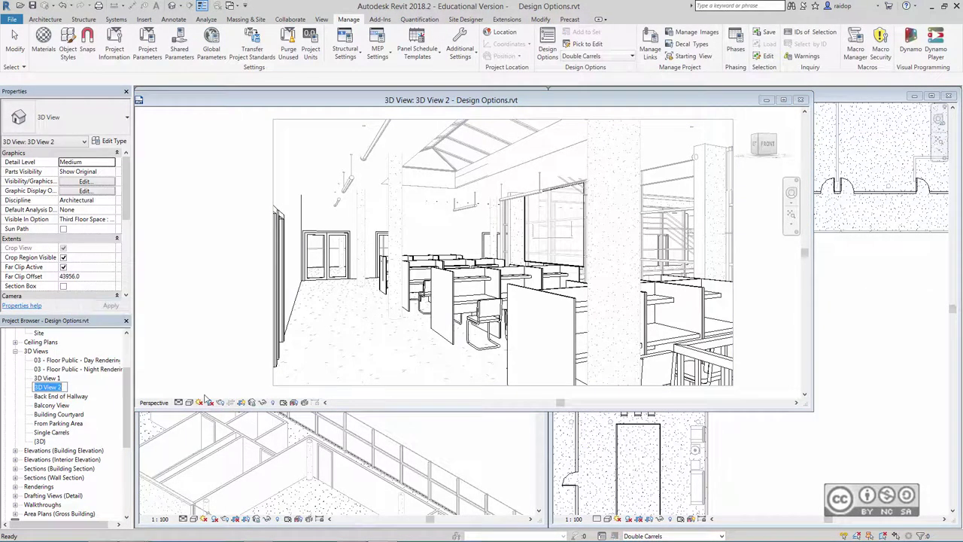
pyautogui.write('Double Carrels')
pyautogui.press('Return')
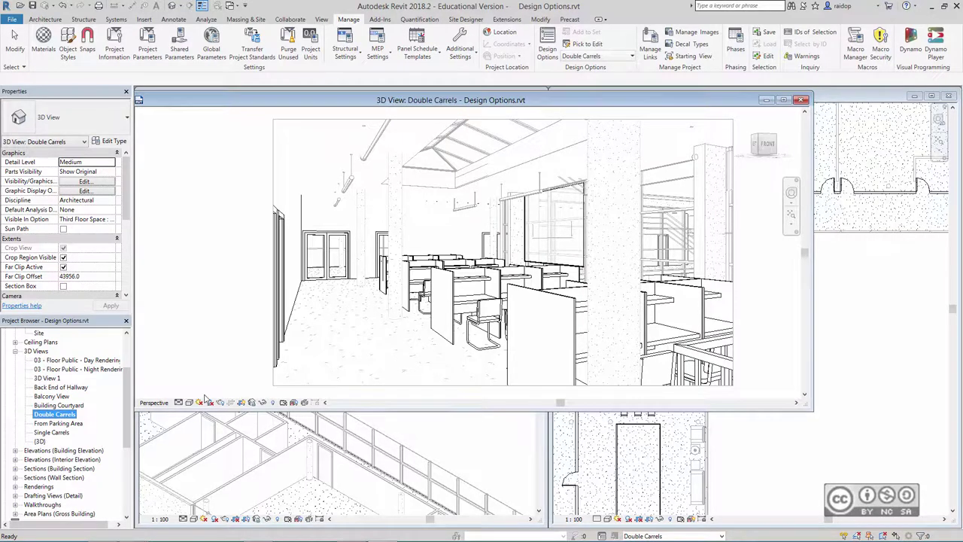
pyautogui.click(802, 100)
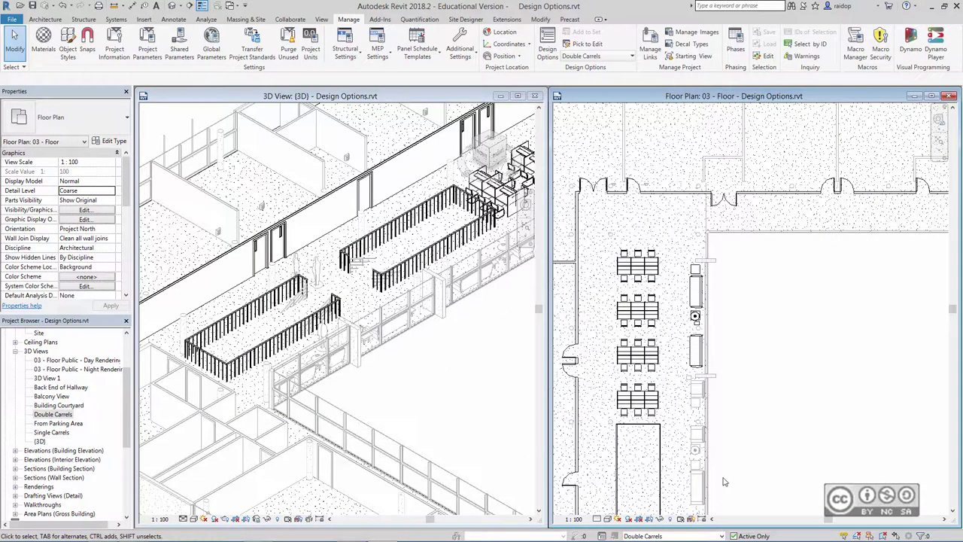
# Make Lounge Seating the active design option and bring the lounge area into view.
pyautogui.click(721, 537)
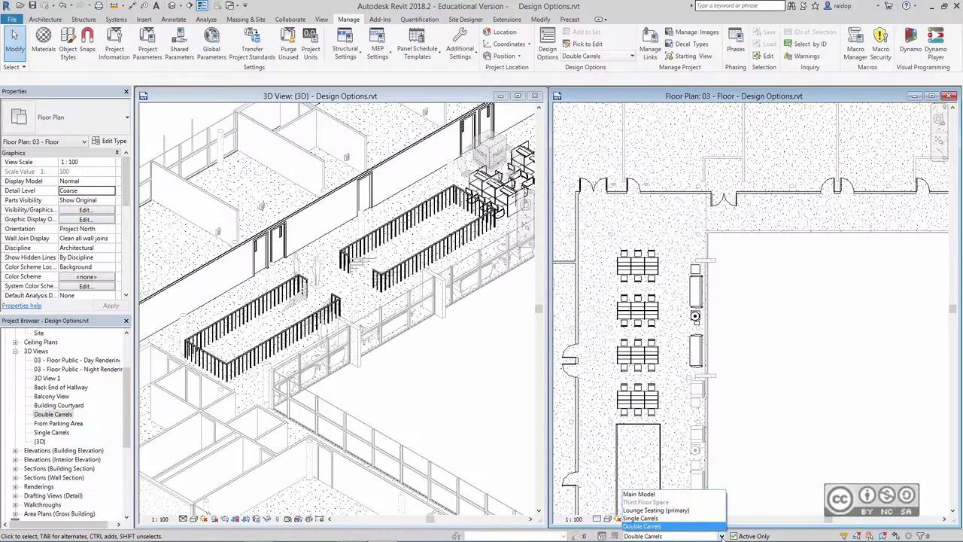
pyautogui.click(655, 512)
pyautogui.moveTo(813, 358); pyautogui.dragTo(852, 332, button='middle')
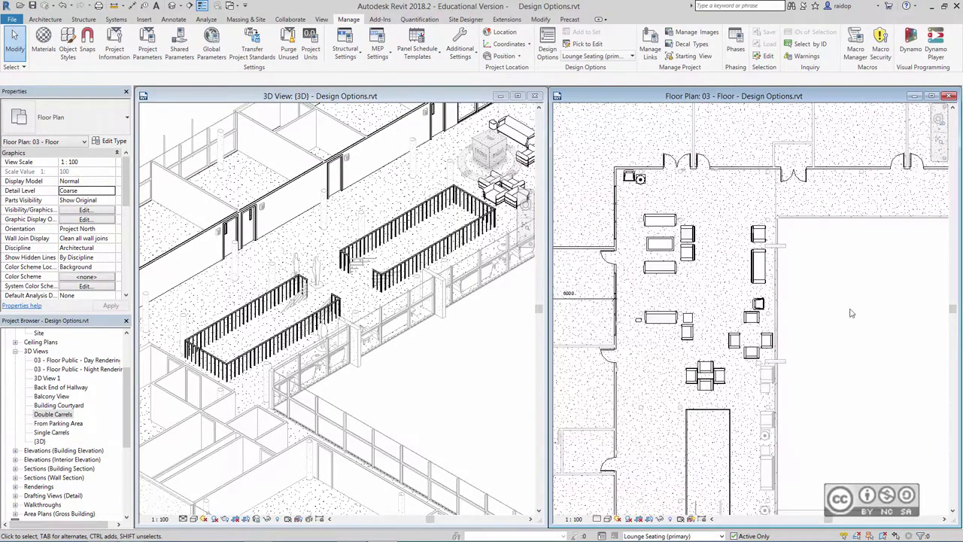
pyautogui.scroll(-2, 819, 308)
pyautogui.scroll(-1, 828, 314)
# Place a camera beside the long central table and widen and heighten its crop frame.
pyautogui.click(179, 6)
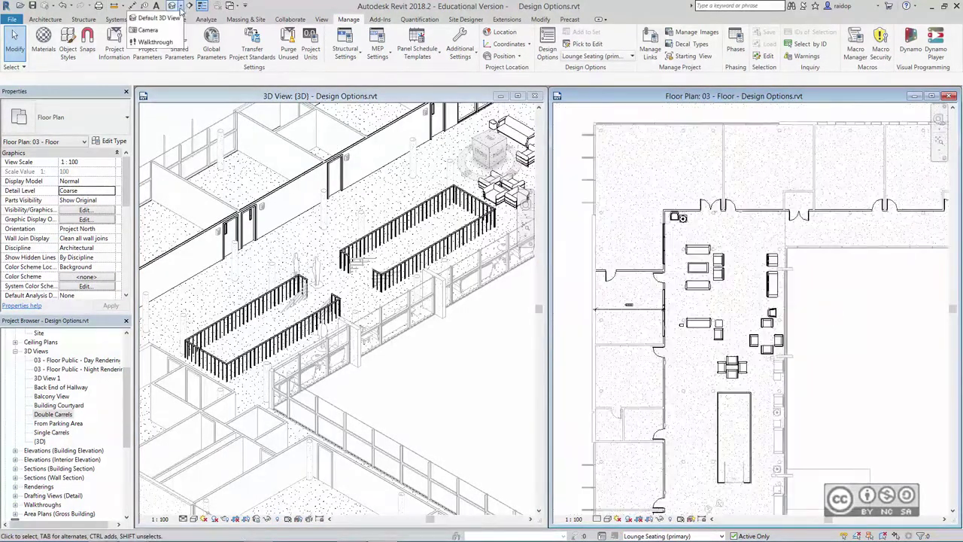
pyautogui.click(151, 30)
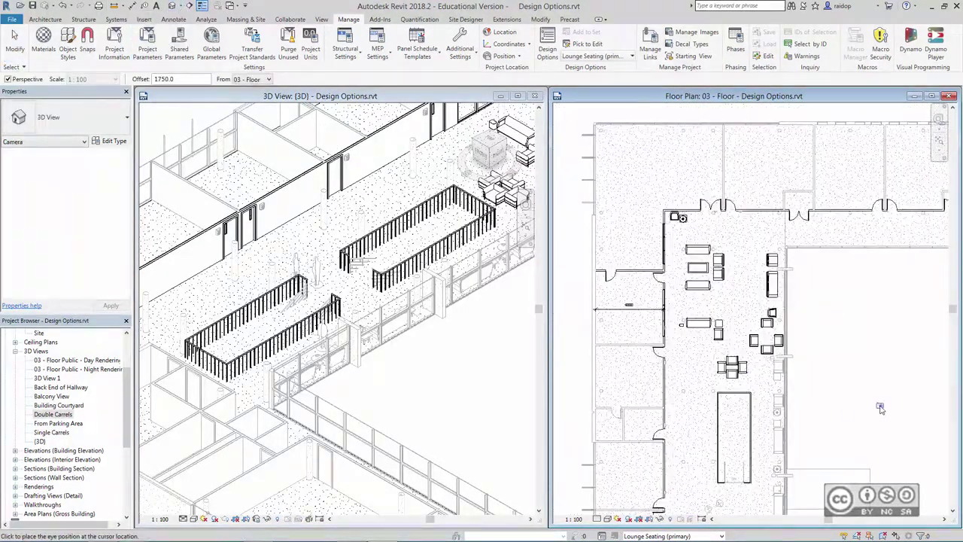
pyautogui.click(770, 419)
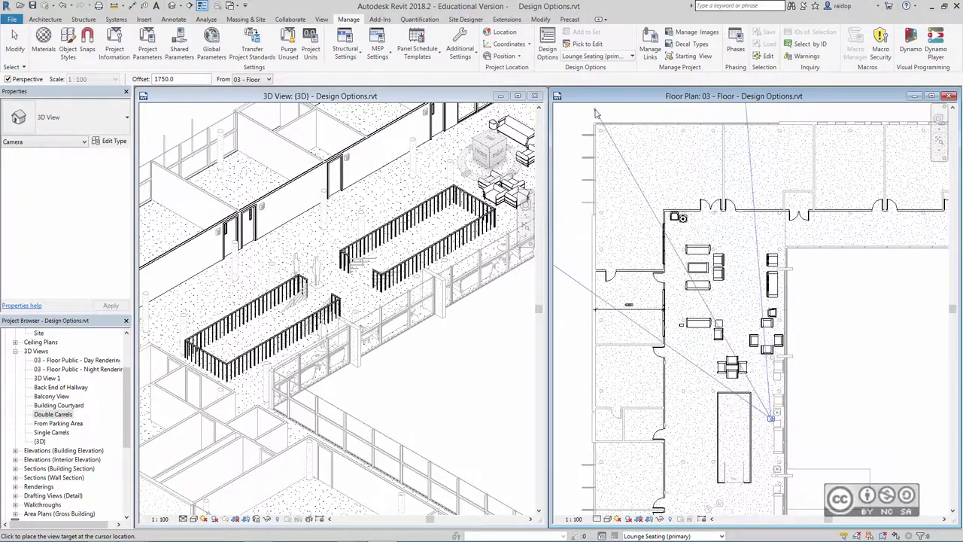
pyautogui.click(695, 181)
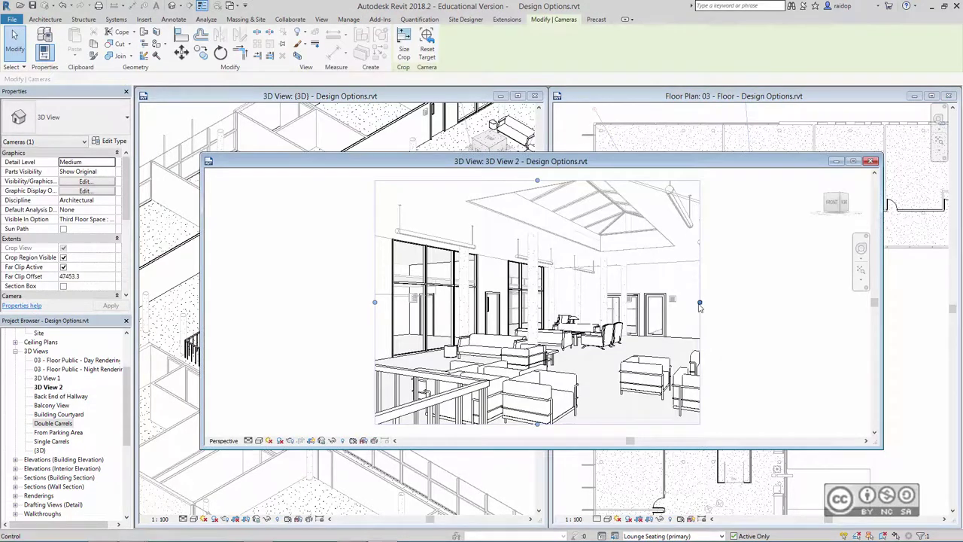
pyautogui.moveTo(701, 304); pyautogui.dragTo(750, 302)
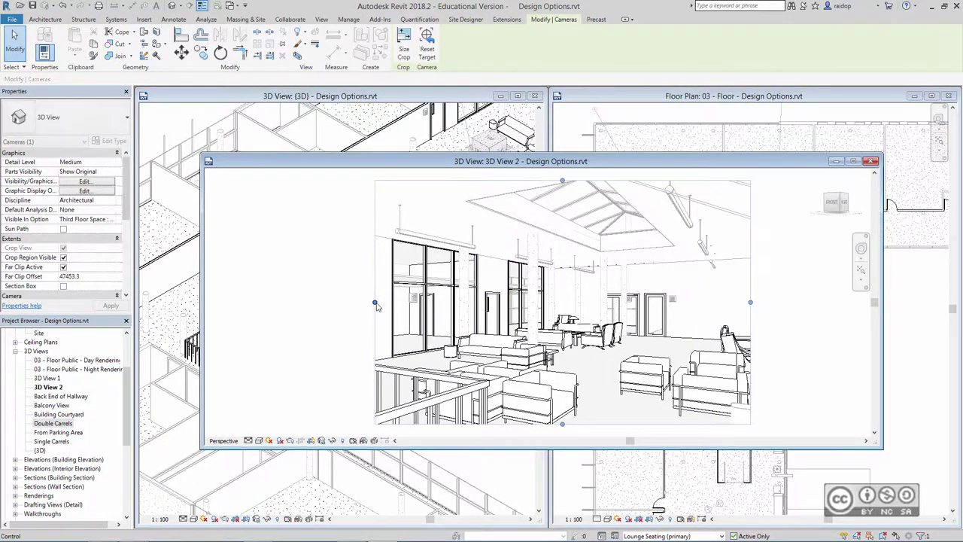
pyautogui.moveTo(356, 303); pyautogui.dragTo(322, 303)
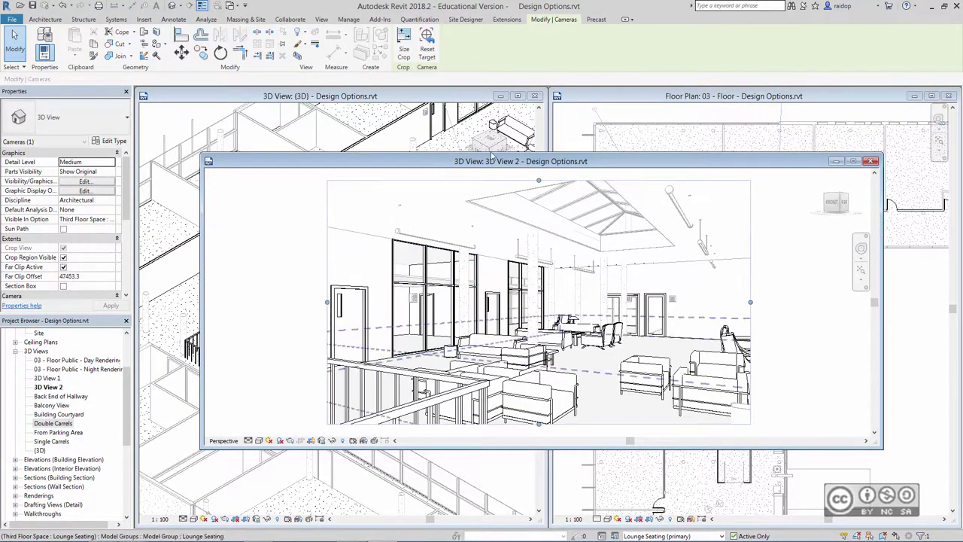
pyautogui.moveTo(465, 398); pyautogui.dragTo(467, 422)
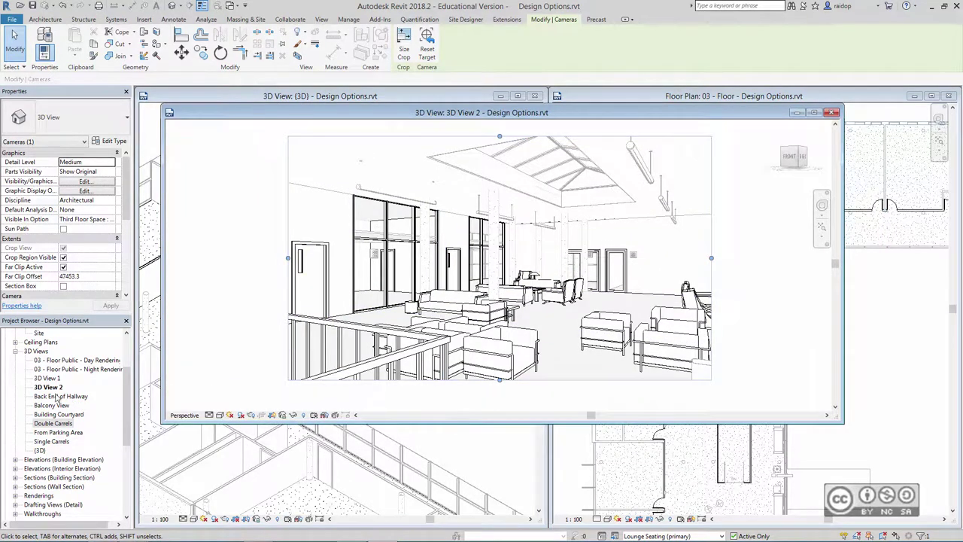
# Rename the new camera view to 'Lounge Seating' and close its window.
pyautogui.rightClick(53, 387)
pyautogui.click(90, 305)
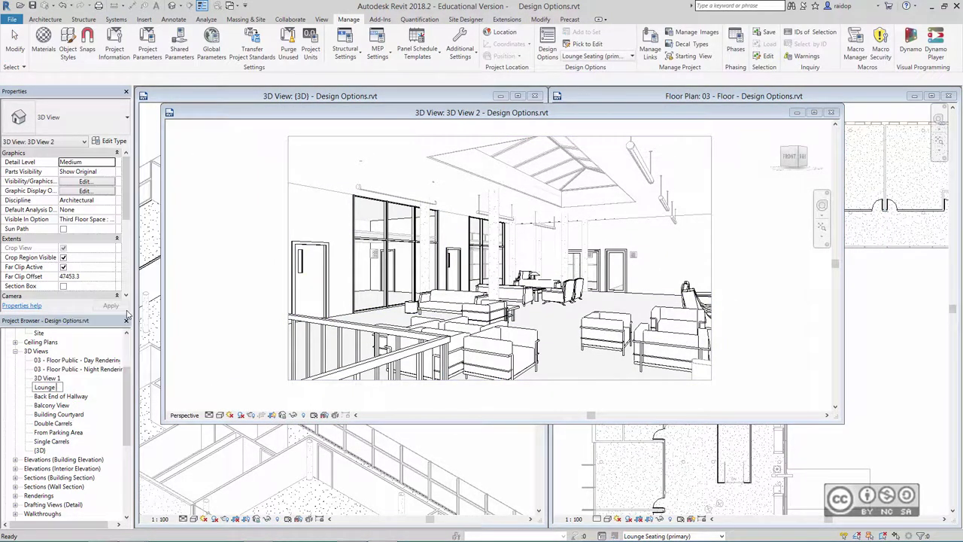
pyautogui.write('Lounge Seating')
pyautogui.press('Return')
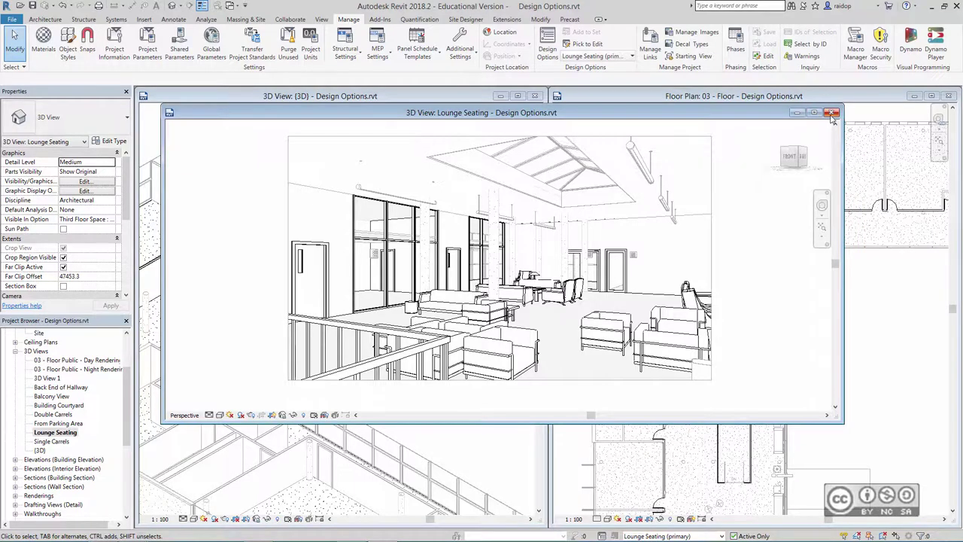
pyautogui.click(831, 112)
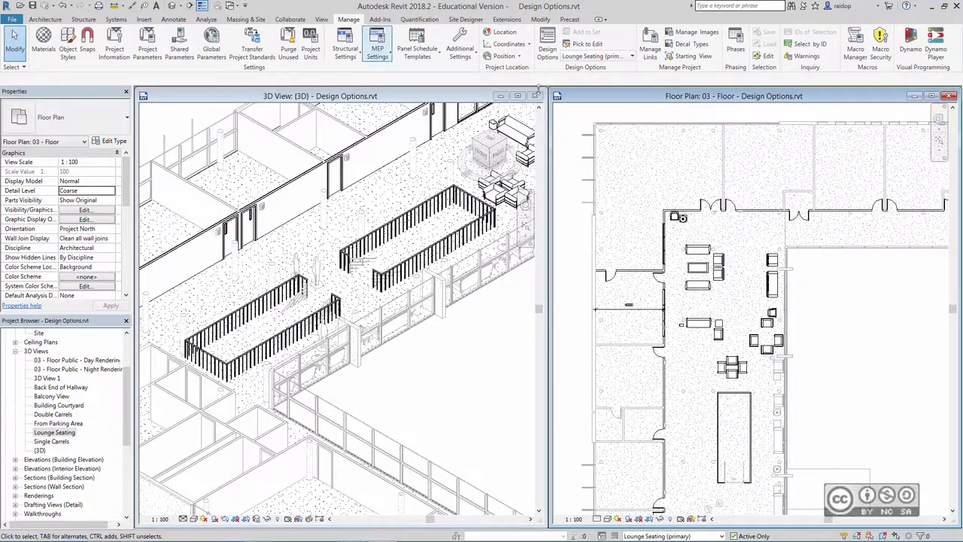
# Switch design option editing back to Main Model and select the 03 - Floor plan view.
pyautogui.click(614, 57)
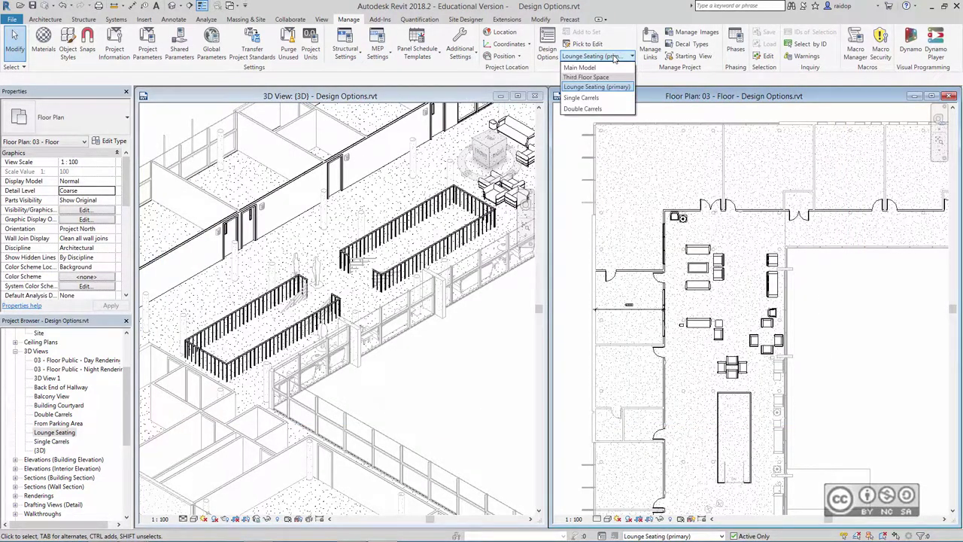
pyautogui.click(581, 67)
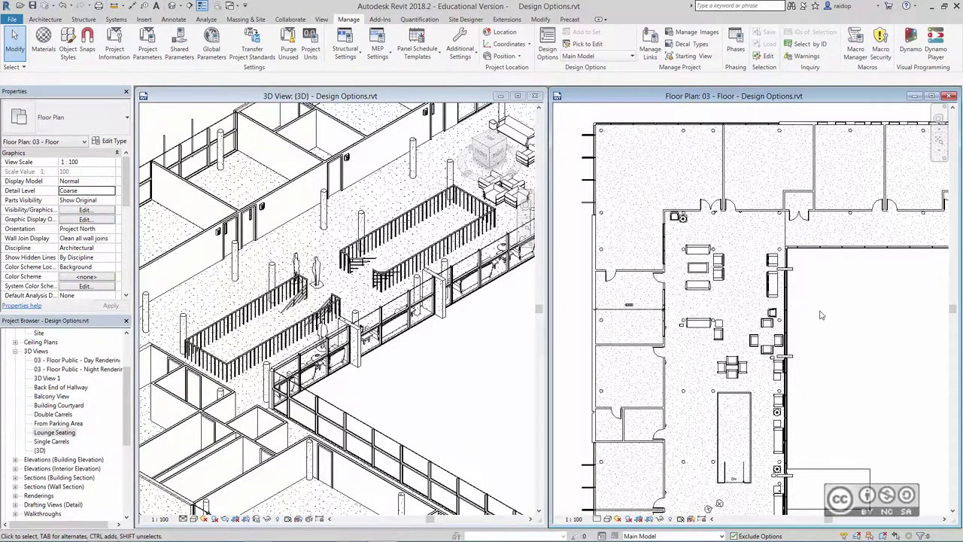
pyautogui.scroll(3, 6, 334)
pyautogui.click(6, 334)
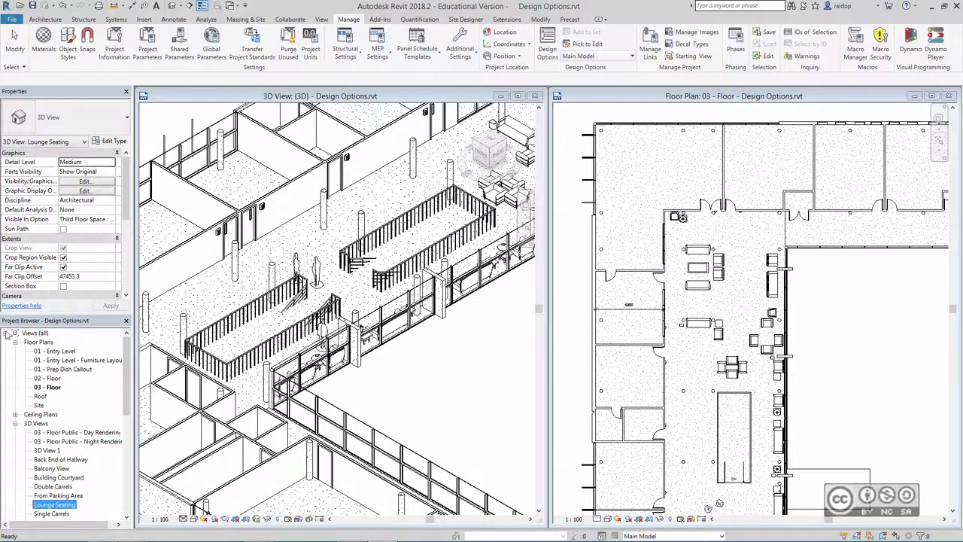
pyautogui.click(48, 388)
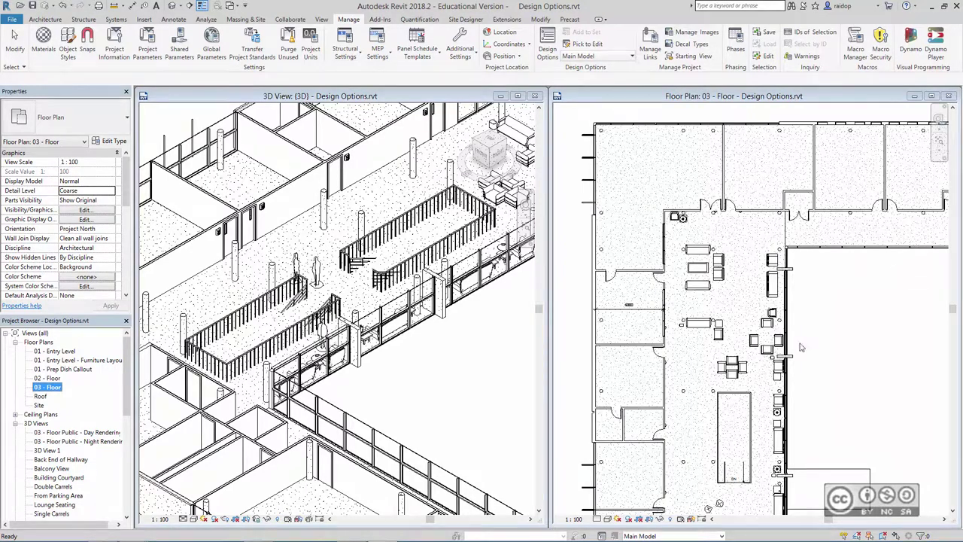
# Duplicate the 03 - Floor plan and rename the copy '03 - Floor Single Carrels'.
pyautogui.rightClick(50, 392)
pyautogui.moveTo(87, 237)
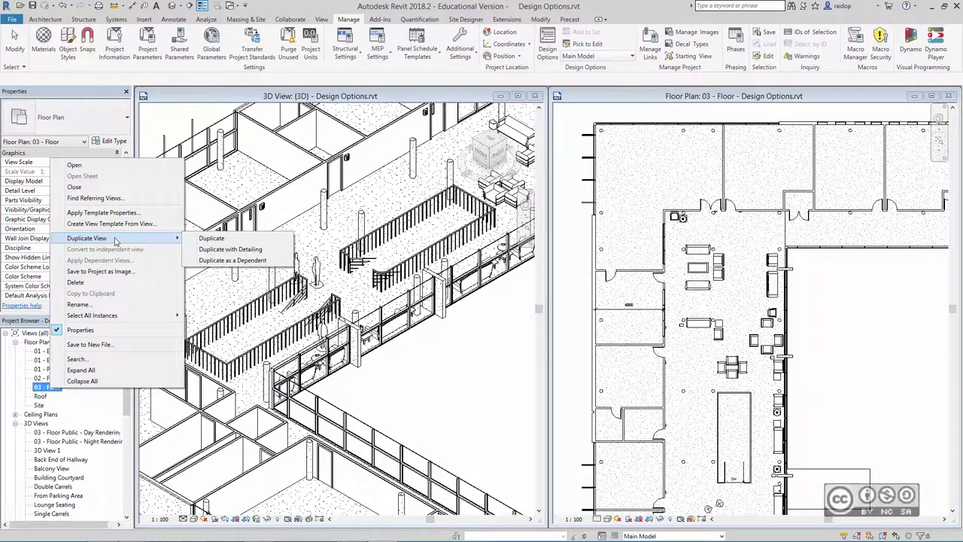
pyautogui.click(212, 238)
pyautogui.rightClick(64, 396)
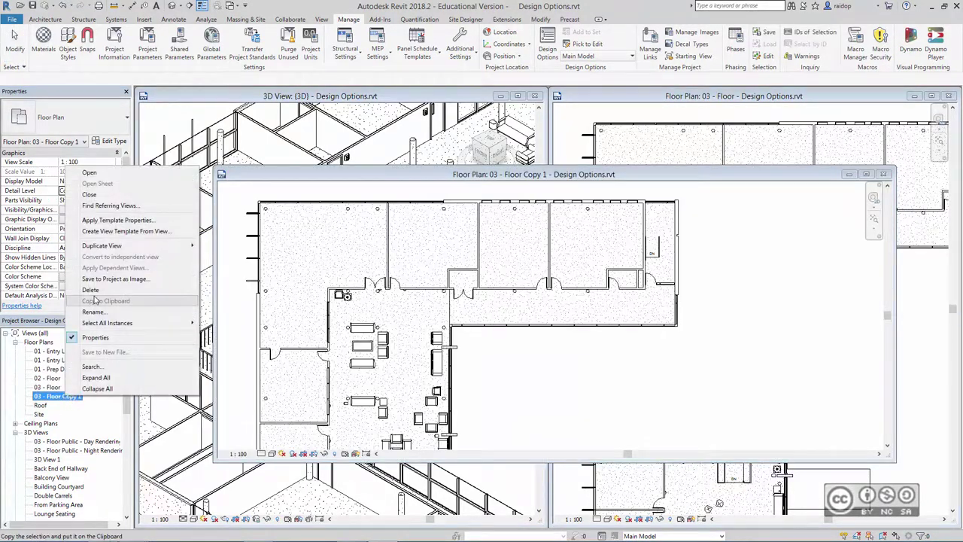
pyautogui.click(92, 312)
pyautogui.press('End')
pyautogui.press('BackSpace')
pyautogui.press('BackSpace')
pyautogui.press('BackSpace')
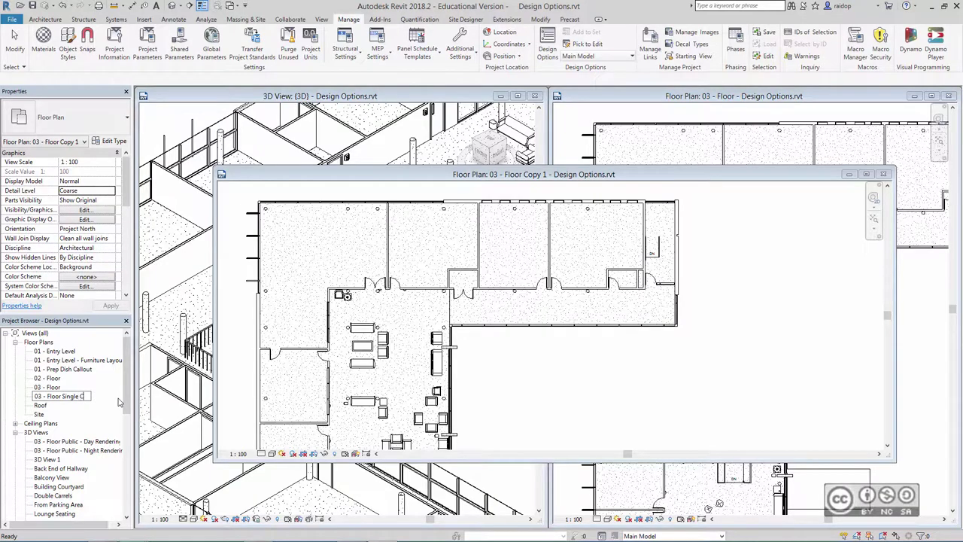
pyautogui.write('arrels')
pyautogui.press('Return')
# Set the plan's Third Floor Space design option visibility to Single Carrels in Visibility/Graphics.
pyautogui.click(319, 20)
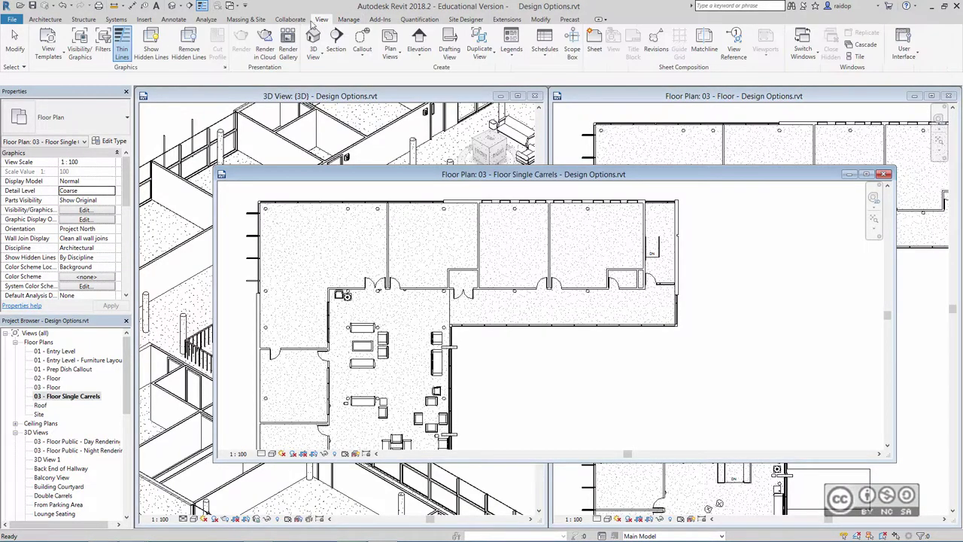
pyautogui.click(80, 42)
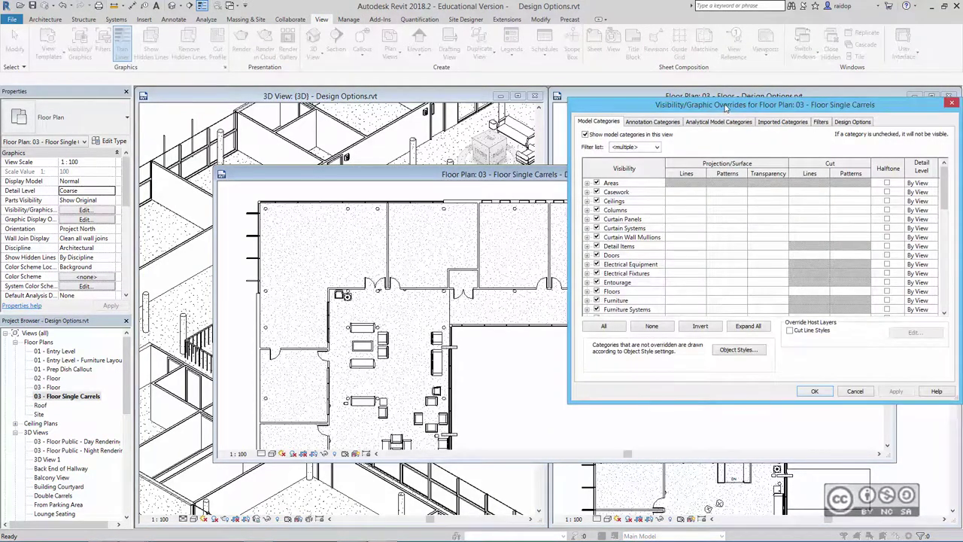
pyautogui.click(853, 122)
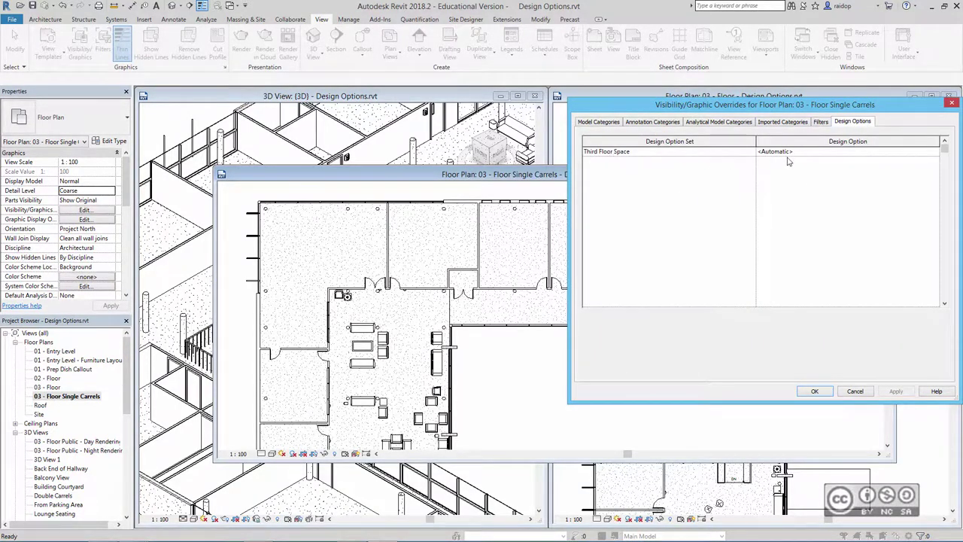
pyautogui.click(937, 152)
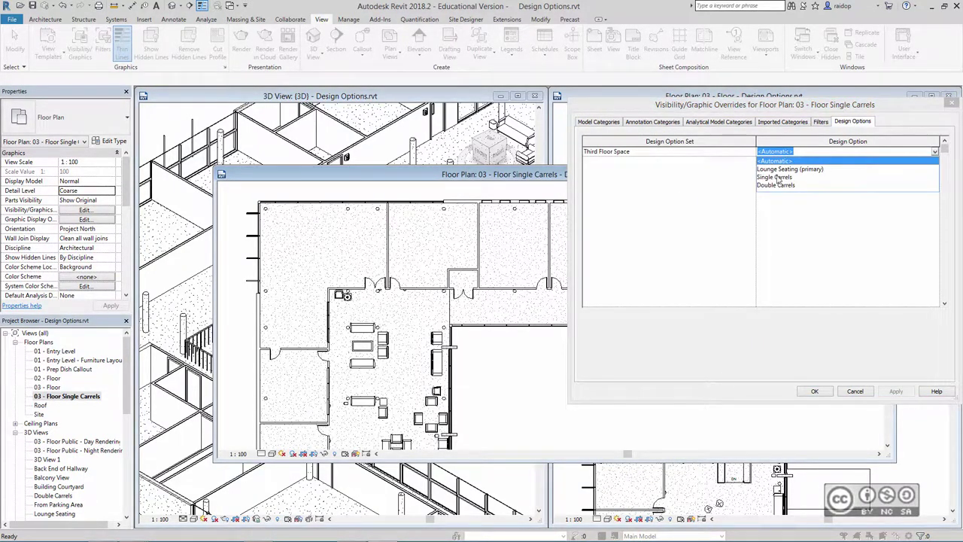
pyautogui.click(778, 180)
pyautogui.click(814, 391)
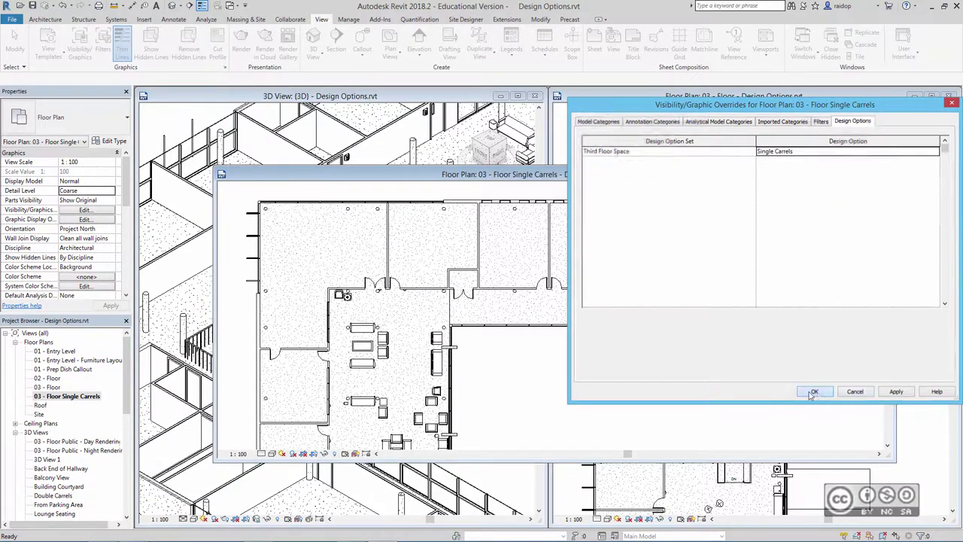
# Pull the plan's crop region right and bottom edges in to the western carrel wing, then close it.
pyautogui.scroll(-3, 579, 317)
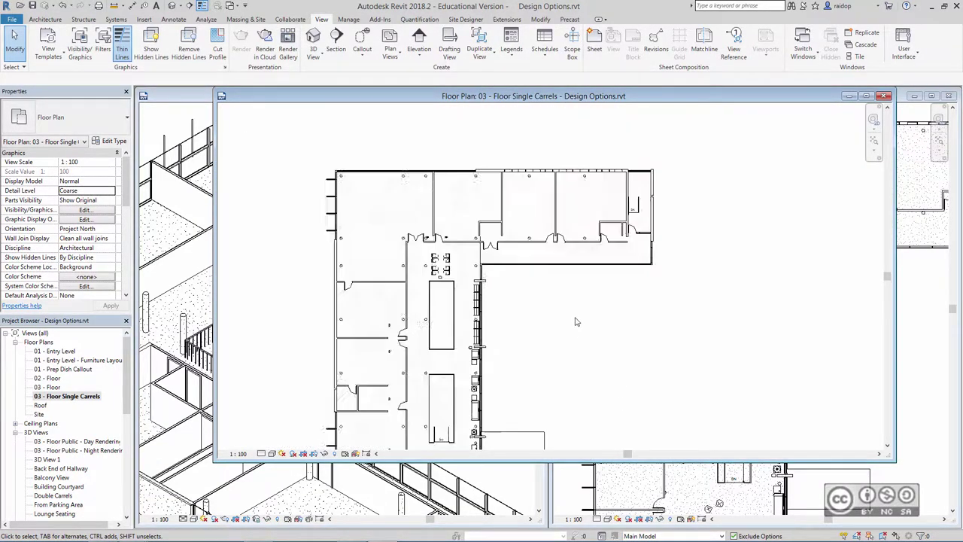
pyautogui.scroll(-1, 601, 238)
pyautogui.scroll(-1, 613, 286)
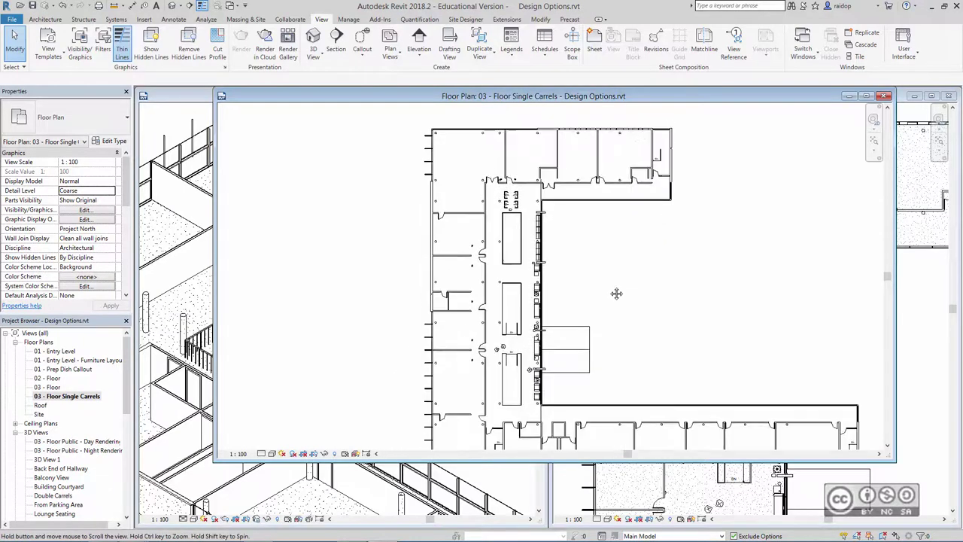
pyautogui.scroll(-1, 609, 293)
pyautogui.scroll(-1, 632, 294)
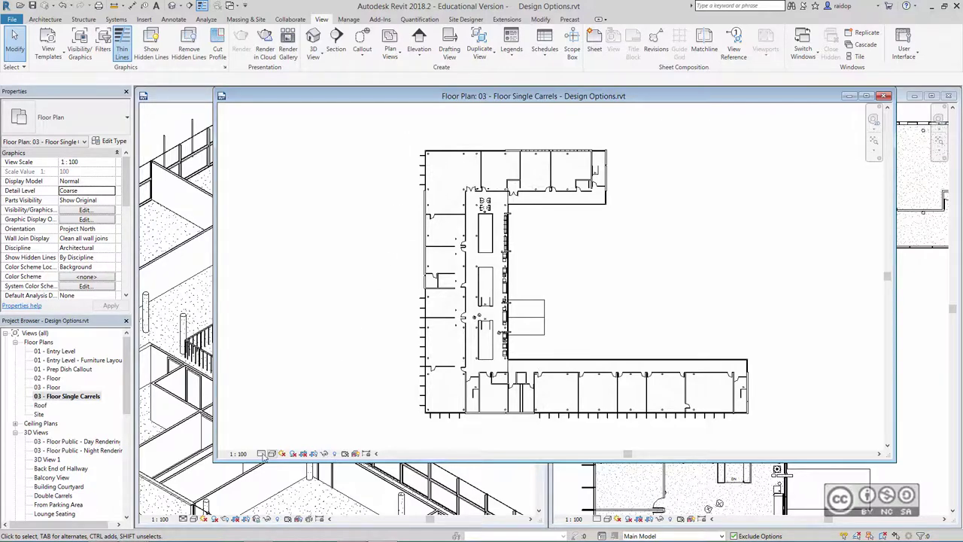
pyautogui.click(314, 455)
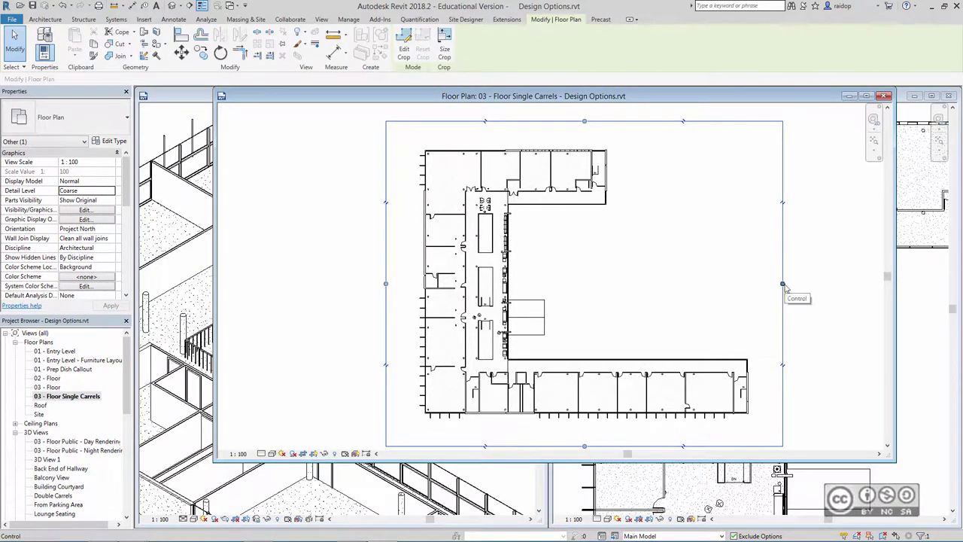
pyautogui.moveTo(782, 283); pyautogui.dragTo(523, 283)
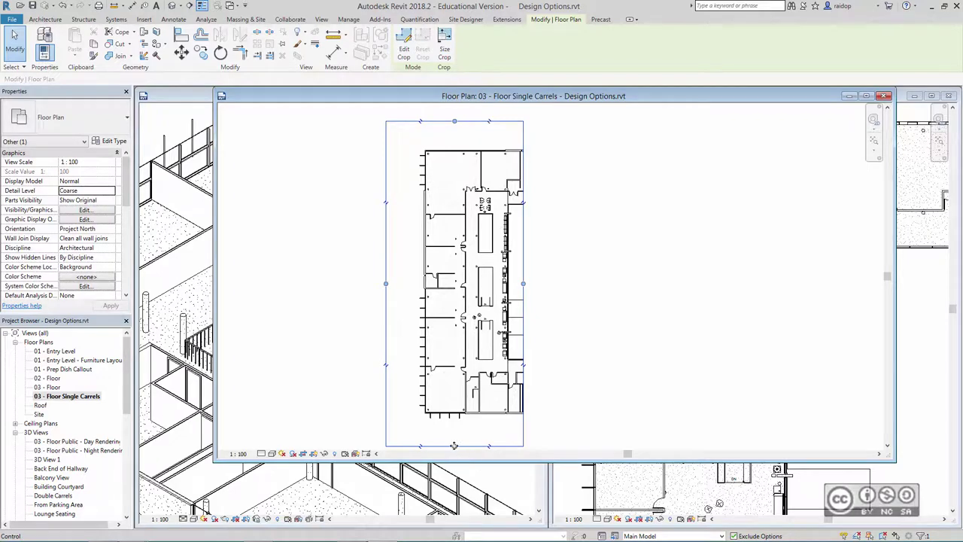
pyautogui.moveTo(454, 445); pyautogui.dragTo(455, 294)
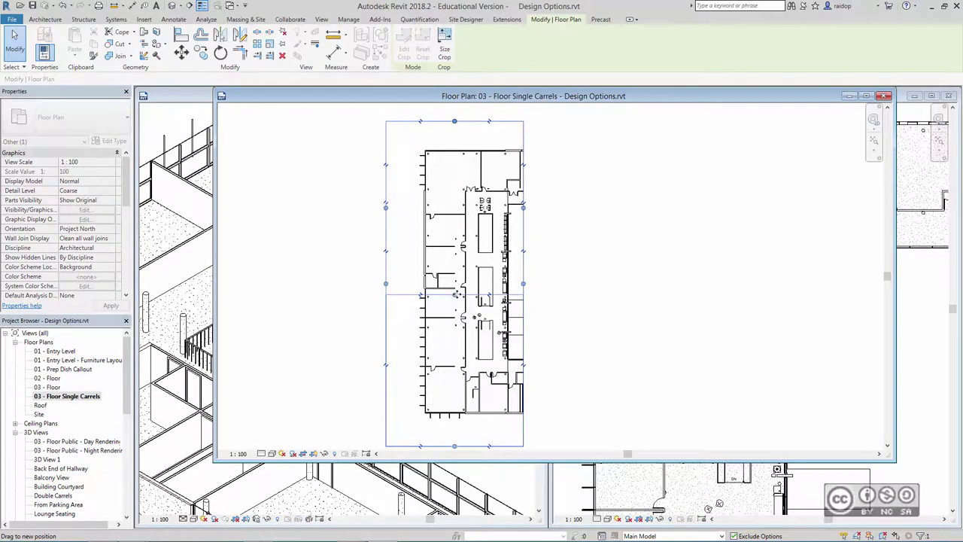
pyautogui.moveTo(454, 294); pyautogui.dragTo(455, 291)
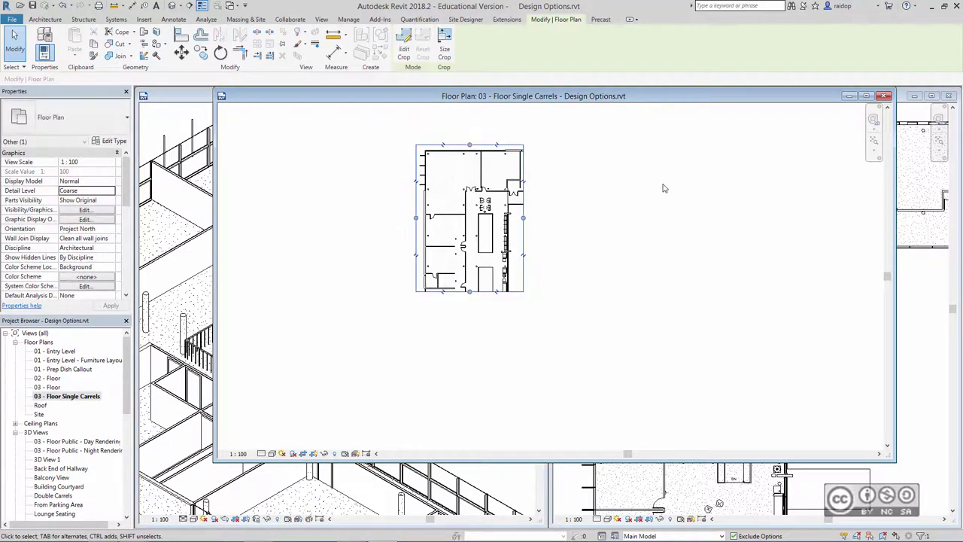
pyautogui.click(599, 238)
pyautogui.click(885, 96)
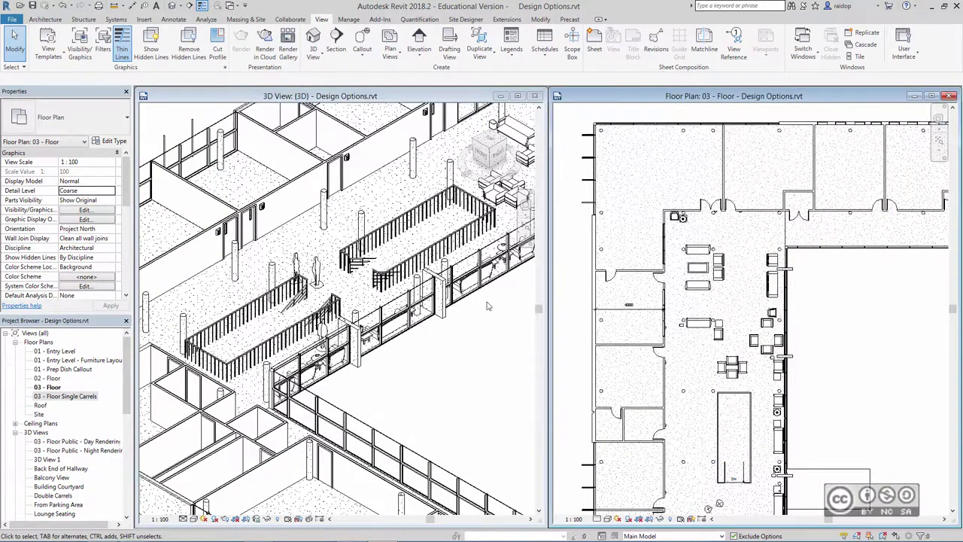
pyautogui.click(68, 396)
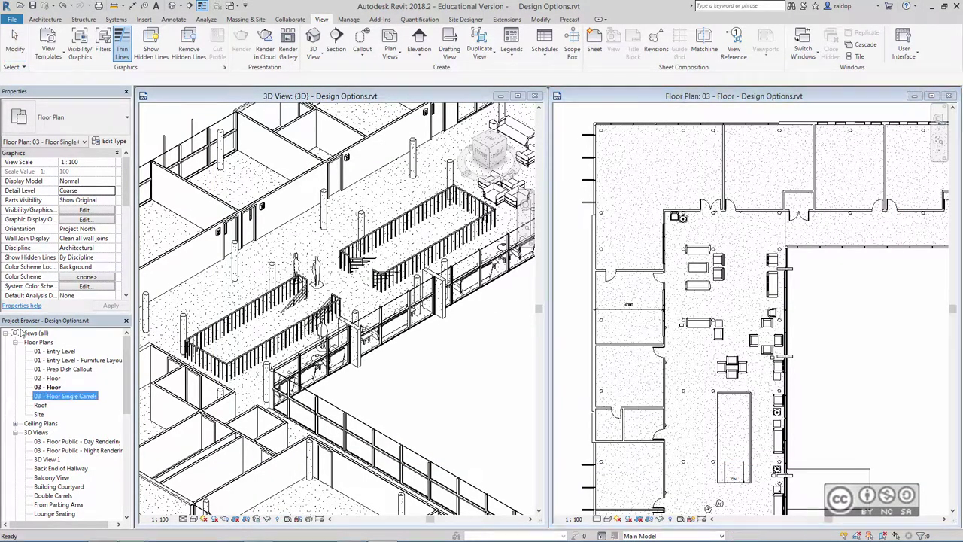
# Duplicate the Single Carrels plan and rename the copy to 03 - Floor Double Carrels.
pyautogui.rightClick(60, 401)
pyautogui.moveTo(96, 246)
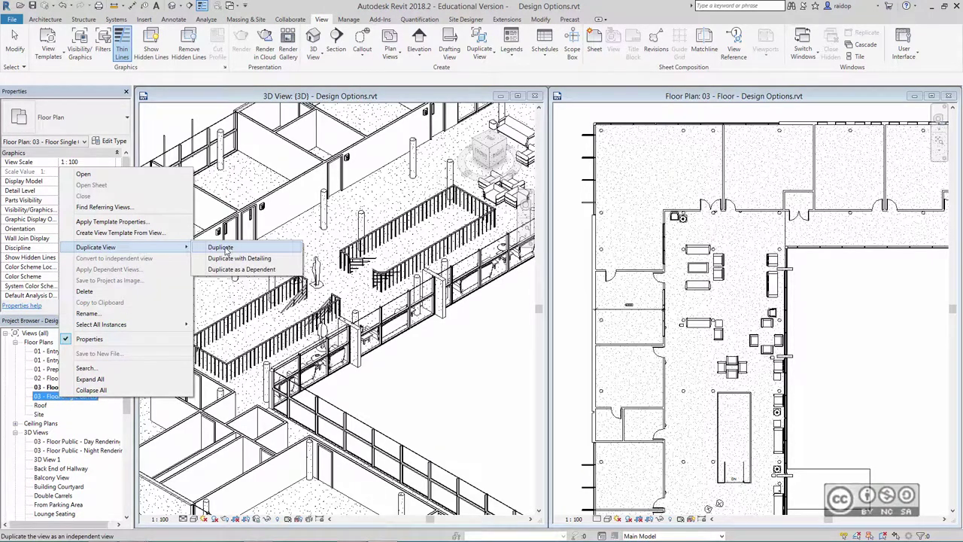
pyautogui.click(226, 248)
pyautogui.rightClick(88, 406)
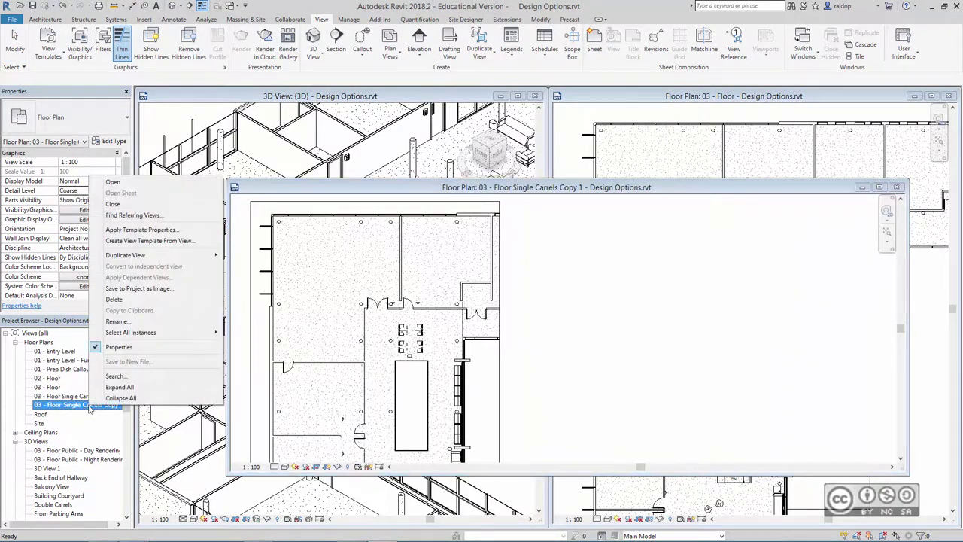
pyautogui.click(117, 321)
pyautogui.doubleClick(70, 405)
pyautogui.write('Double Carrels Copy 1')
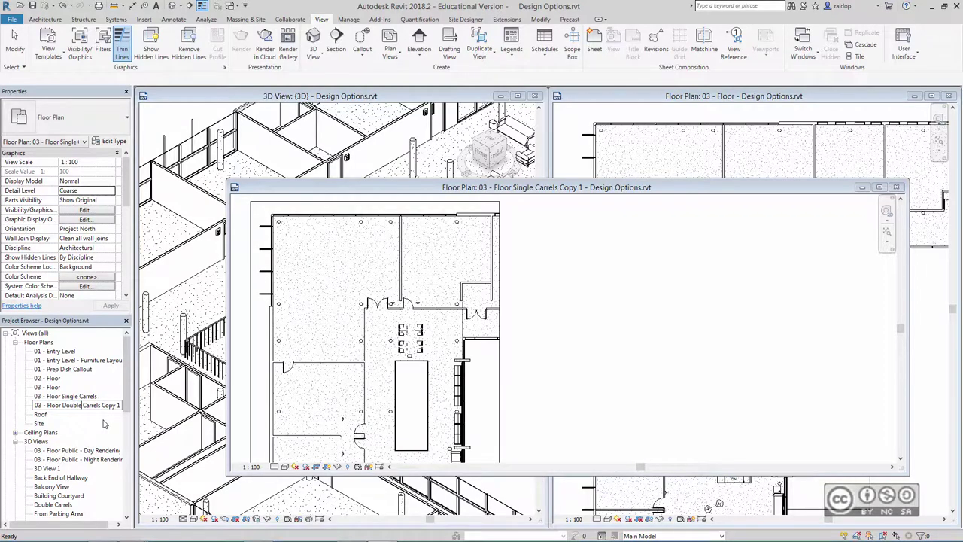
pyautogui.press('End')
pyautogui.press('BackSpace')
pyautogui.press('BackSpace')
pyautogui.press('BackSpace')
pyautogui.press('Return')
pyautogui.press('z')
pyautogui.press('f')
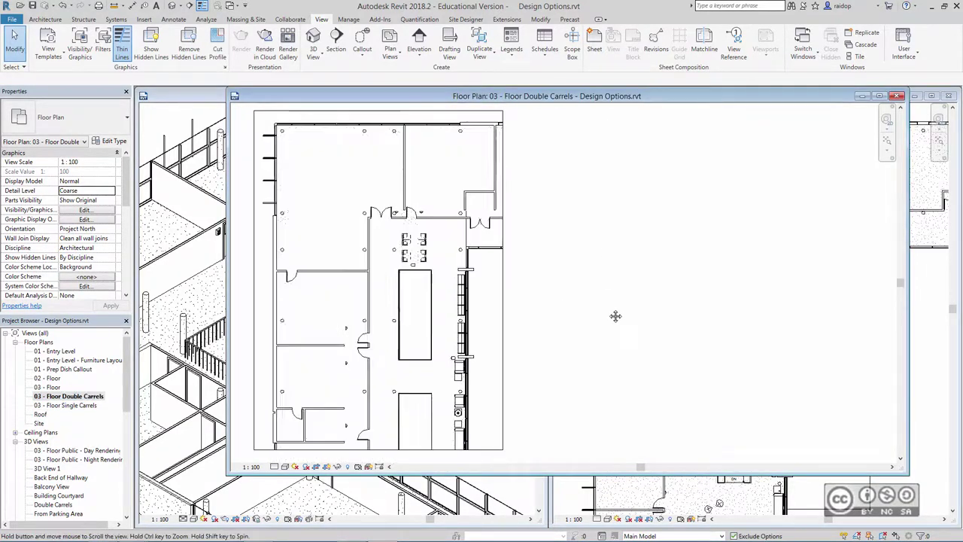
pyautogui.scroll(-1, 675, 306)
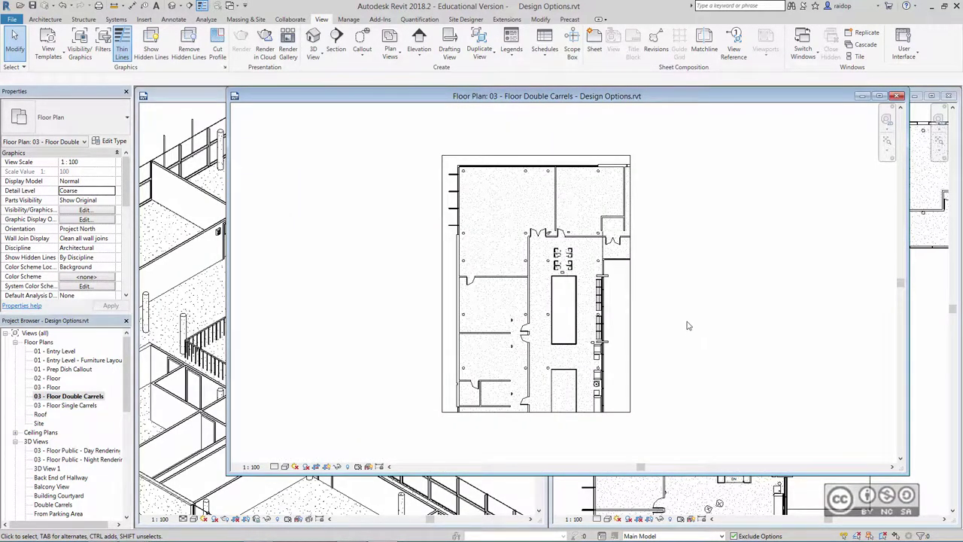
# Set the copy's Third Floor Space design option to Double Carrels in Visibility/Graphics and close its window.
pyautogui.press('w')
pyautogui.press('c')
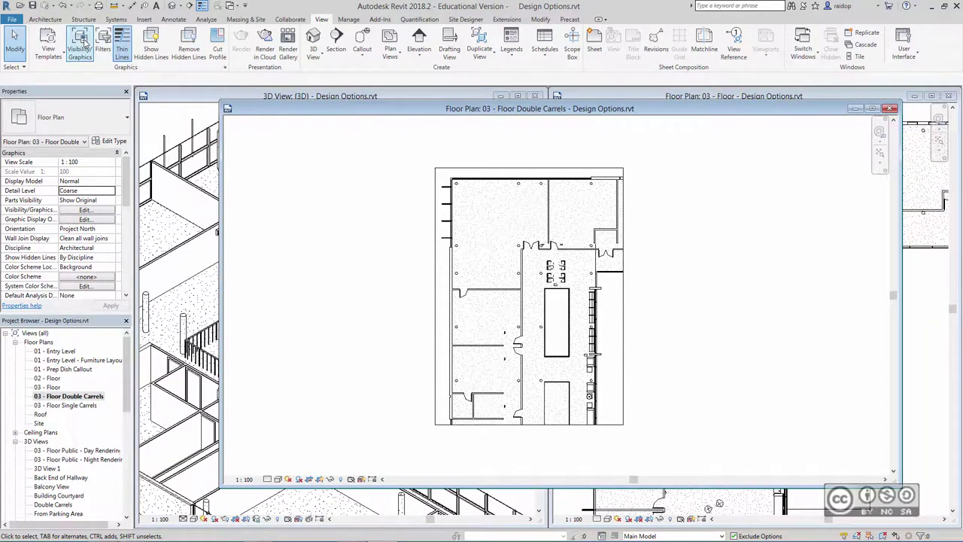
pyautogui.click(80, 49)
pyautogui.click(858, 122)
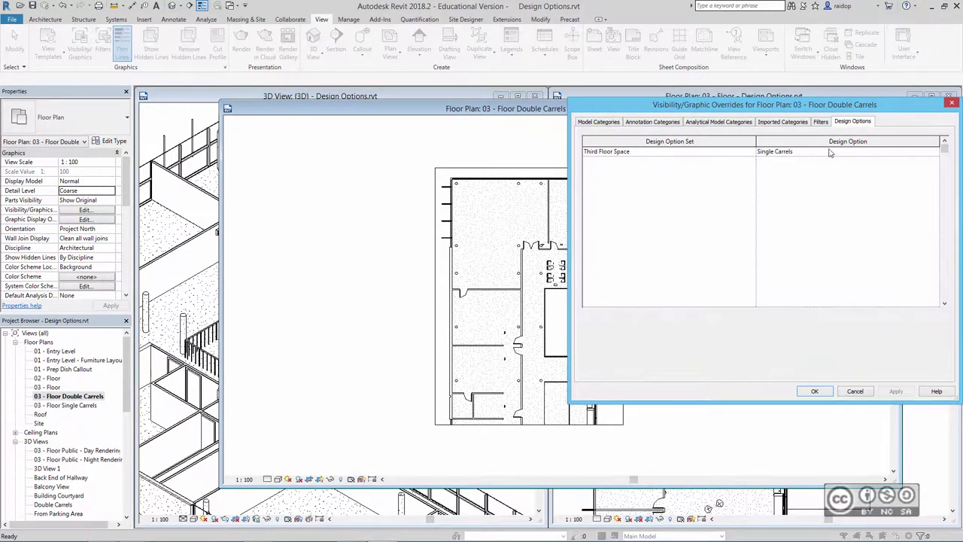
pyautogui.click(788, 154)
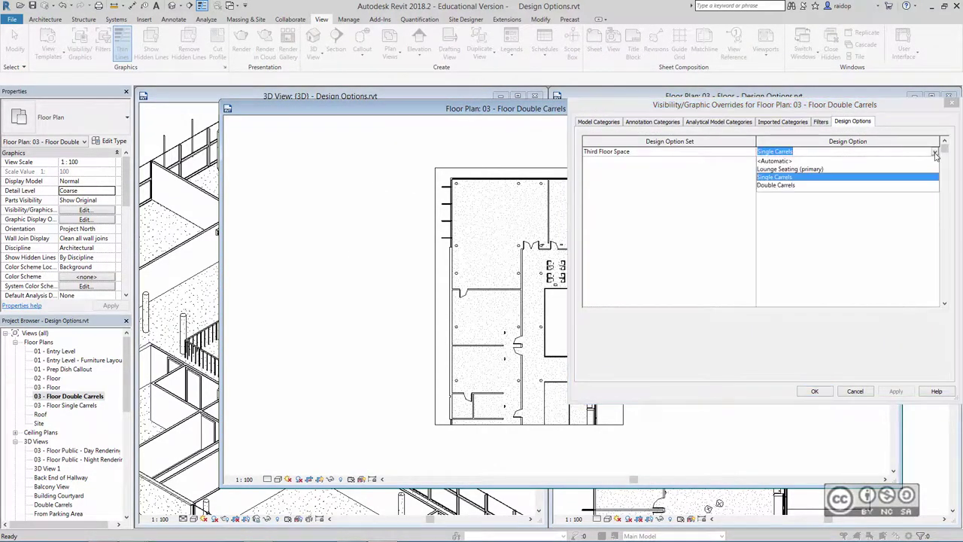
pyautogui.click(771, 186)
pyautogui.click(896, 391)
pyautogui.click(814, 391)
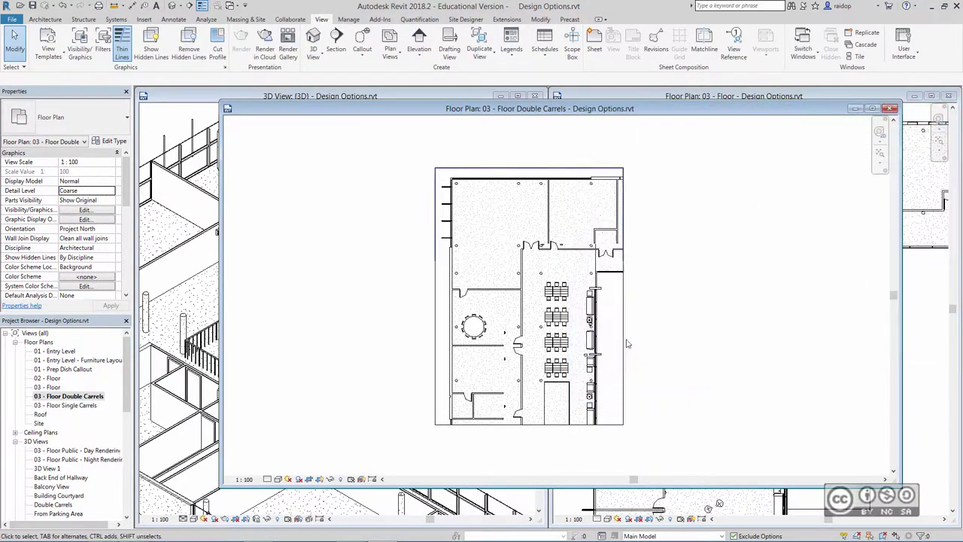
pyautogui.click(890, 109)
pyautogui.rightClick(75, 397)
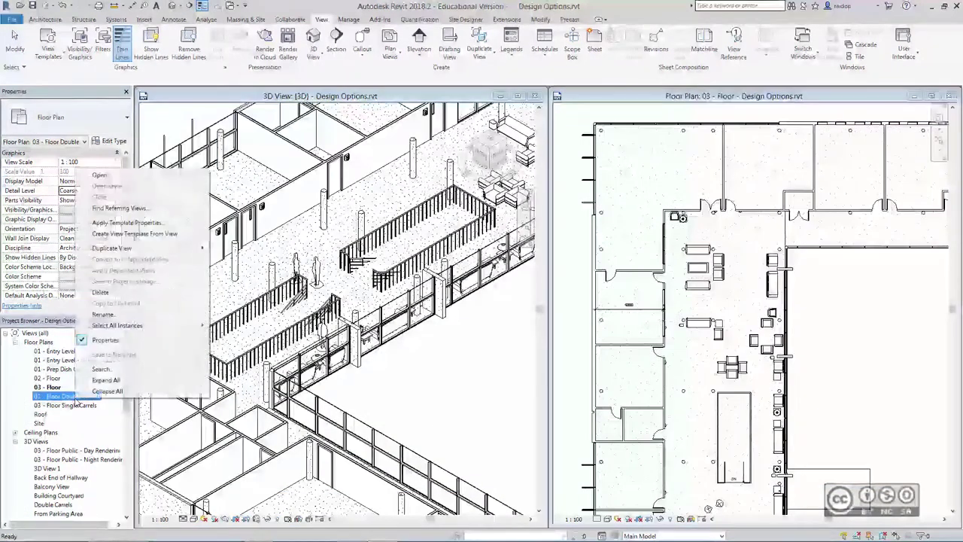
pyautogui.moveTo(112, 248)
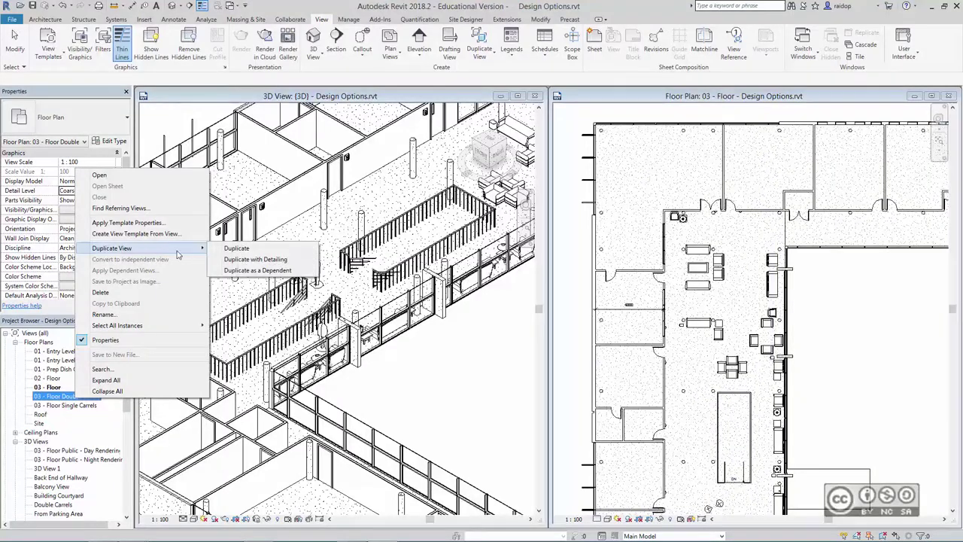
# Duplicate the Double Carrels plan and name the copy 03 - Floor Lounge Seating.
pyautogui.click(236, 249)
pyautogui.rightClick(81, 405)
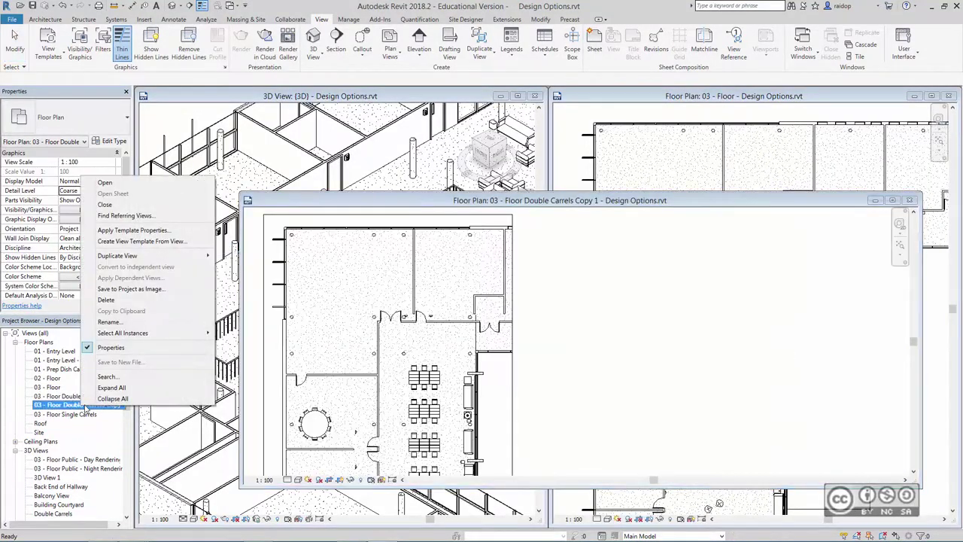
pyautogui.click(110, 324)
pyautogui.write('03 - Floor Lounge')
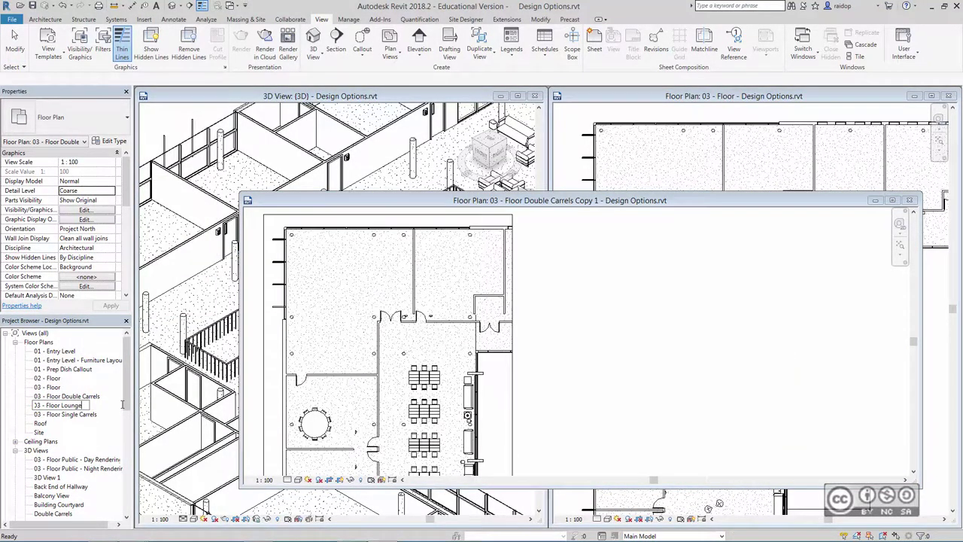
pyautogui.write(' Seating')
pyautogui.press('Return')
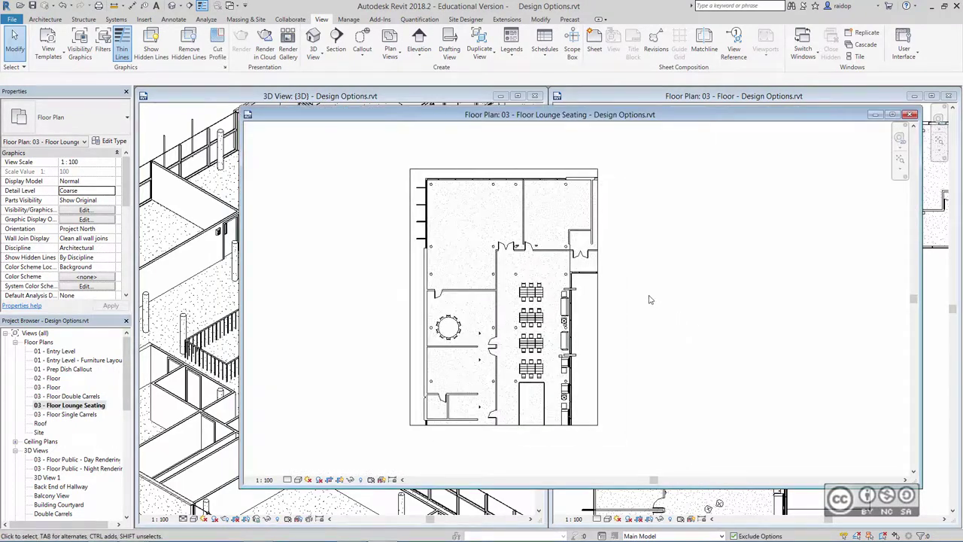
# Set the copy's Third Floor Space design option to Lounge Seating (primary) and close its window.
pyautogui.click(79, 42)
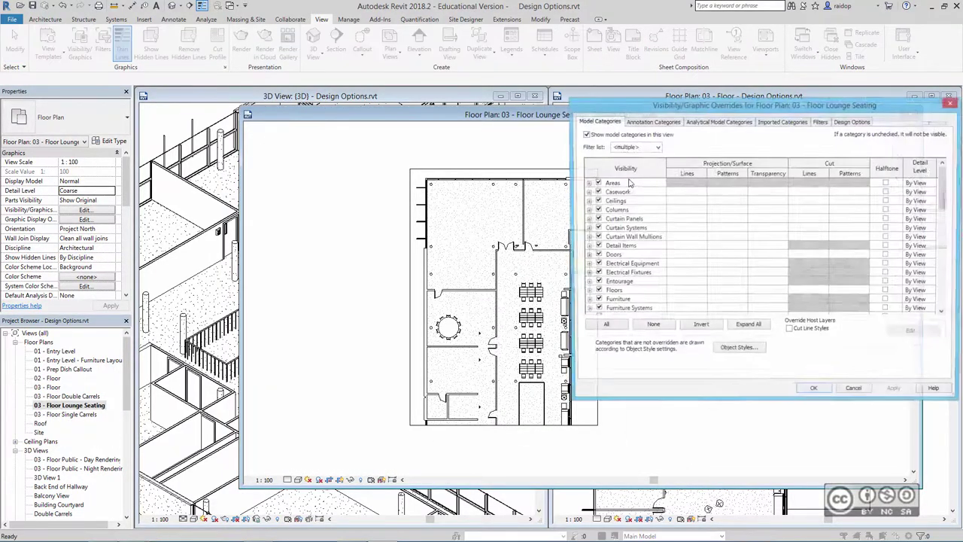
pyautogui.click(853, 121)
pyautogui.click(849, 151)
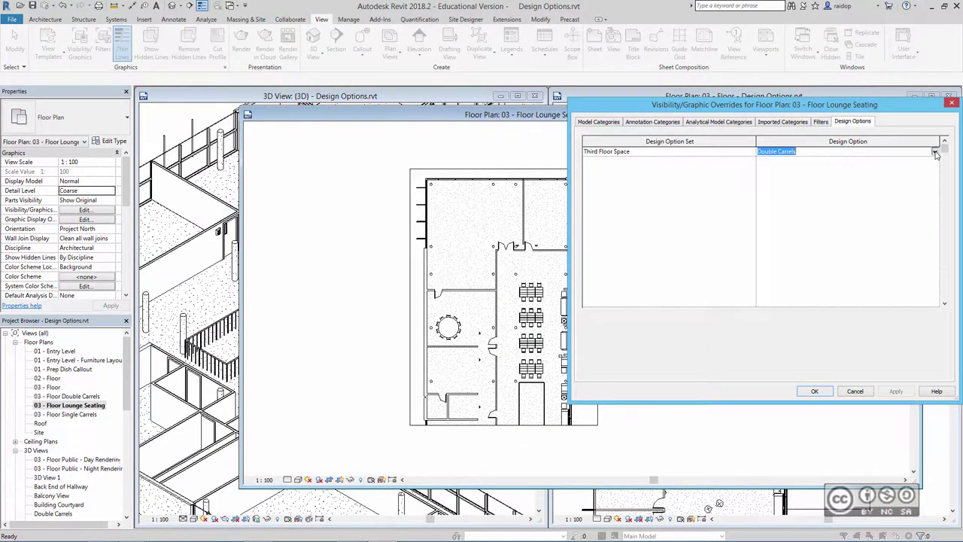
pyautogui.click(935, 151)
pyautogui.click(789, 169)
pyautogui.click(896, 391)
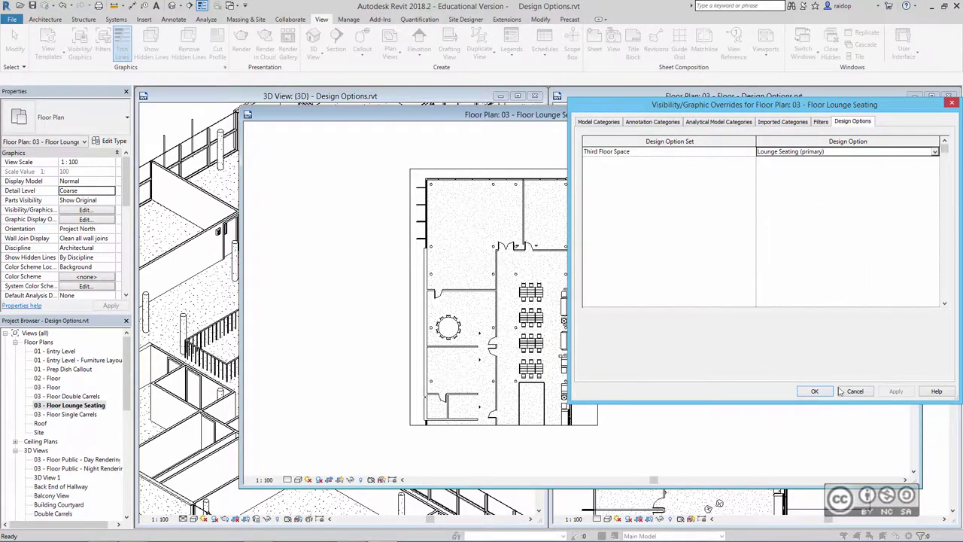
pyautogui.click(814, 391)
pyautogui.click(911, 114)
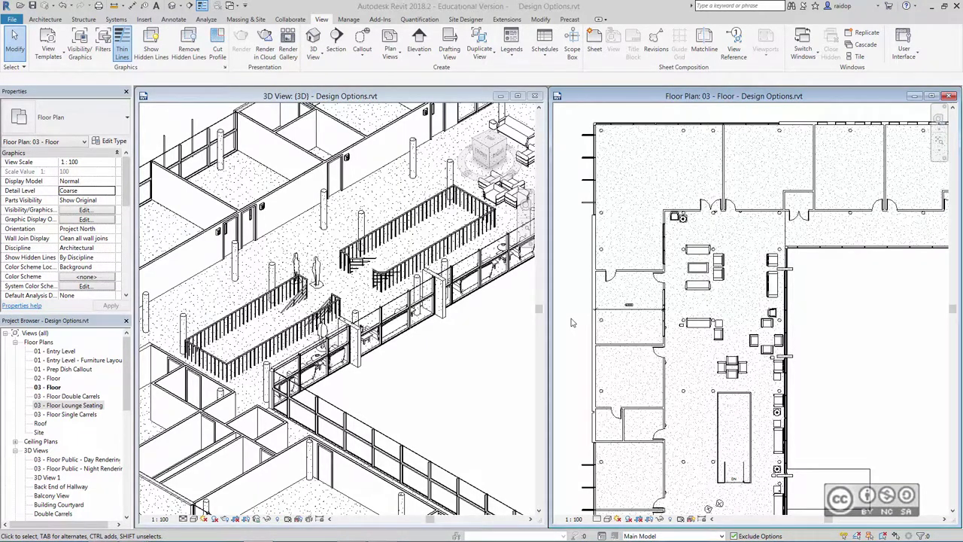
# Create a new sheet with the A0 metric titleblock, maximized and zoomed to fit.
pyautogui.moveTo(127, 397); pyautogui.dragTo(130, 491)
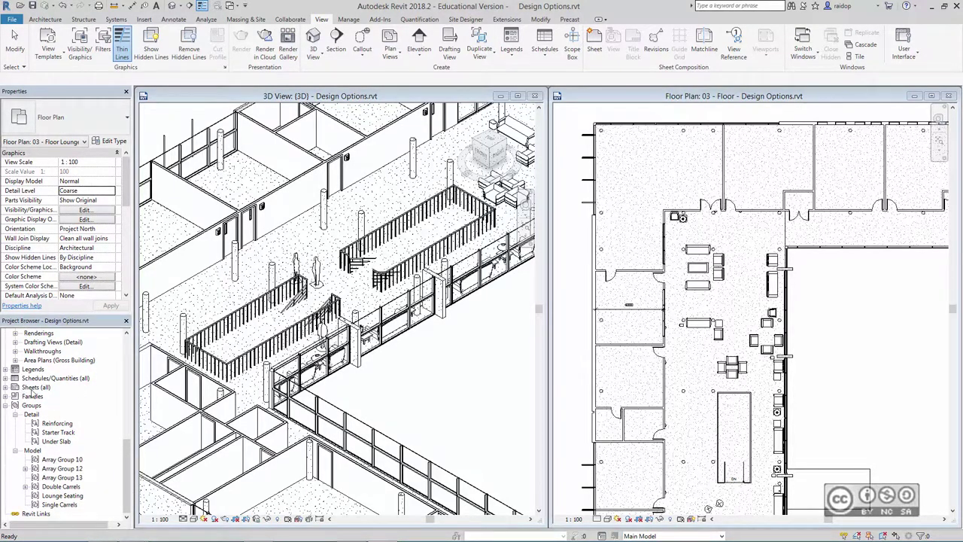
pyautogui.click(33, 388)
pyautogui.rightClick(32, 391)
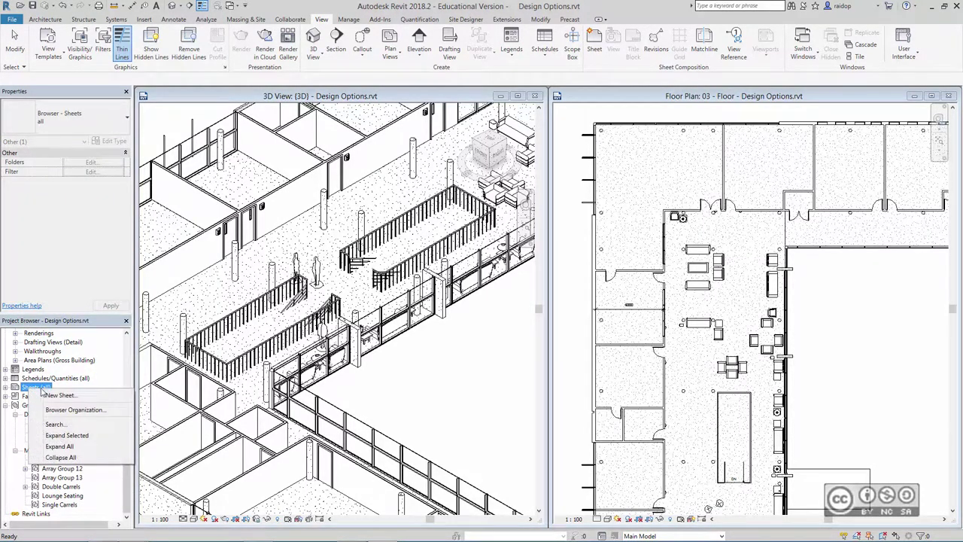
pyautogui.click(44, 396)
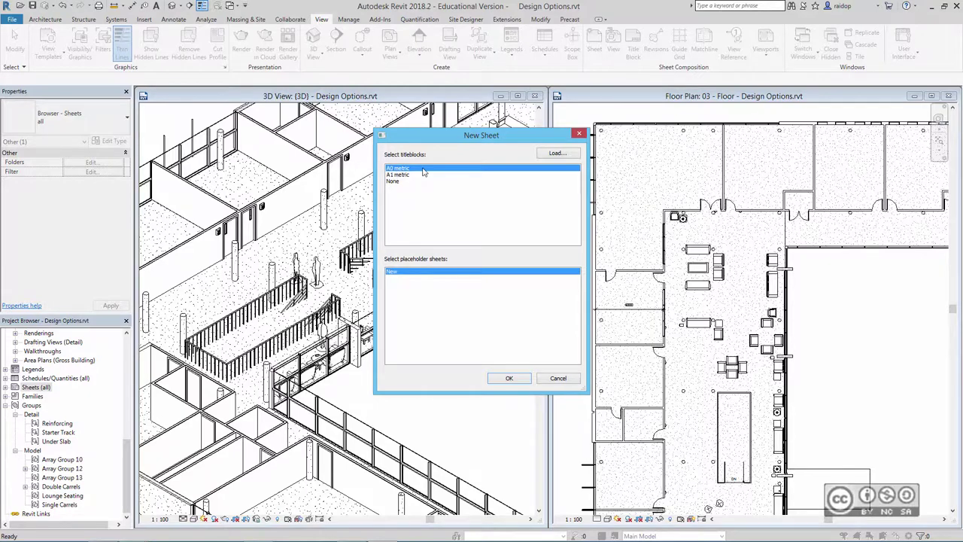
pyautogui.click(515, 380)
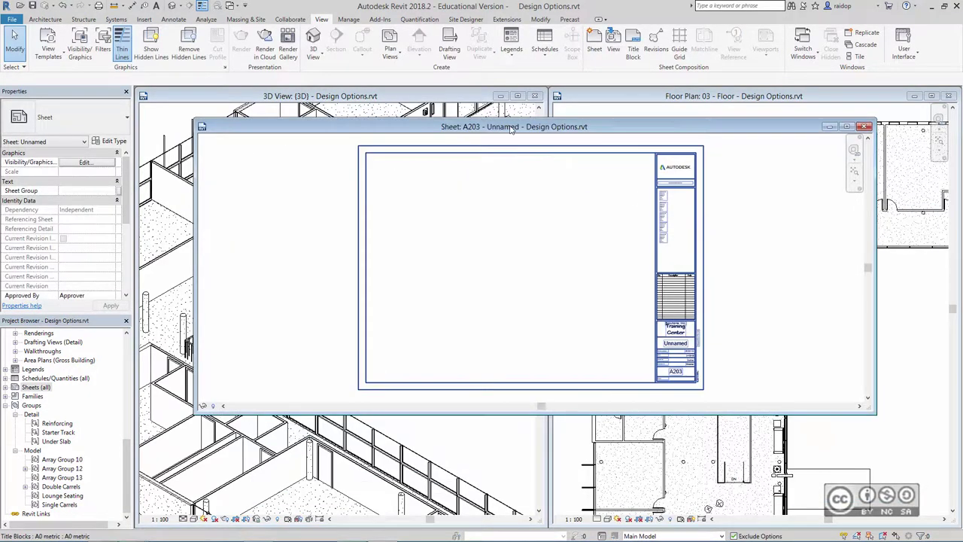
pyautogui.click(847, 127)
pyautogui.press('z')
pyautogui.press('f')
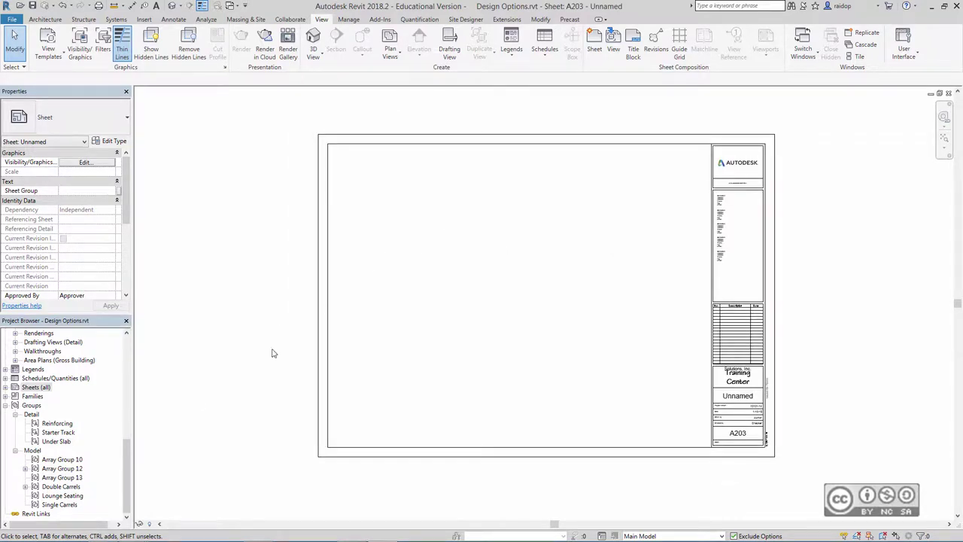
pyautogui.moveTo(128, 446); pyautogui.dragTo(128, 346)
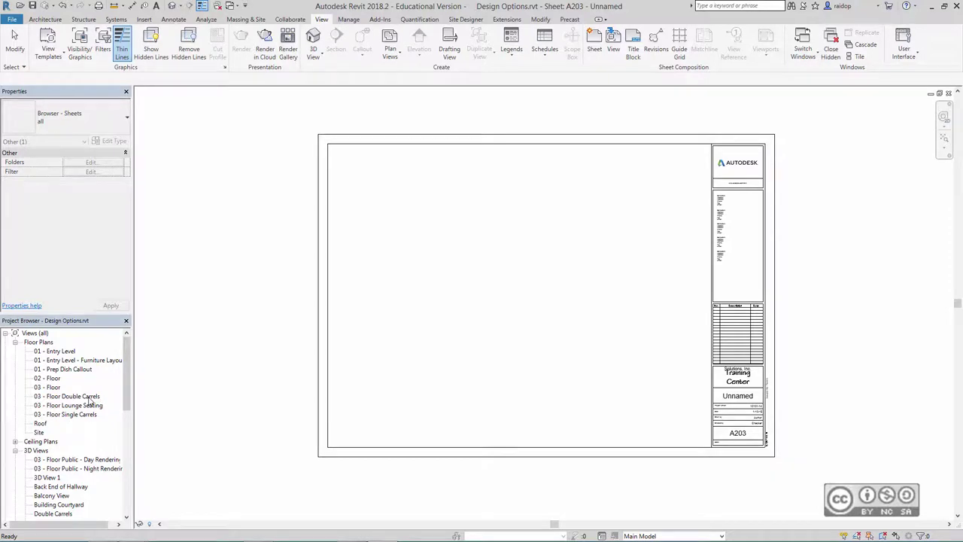
# Place the Single Carrels, Double Carrels and Lounge Seating floor plans in a row across the sheet's top.
pyautogui.click(73, 414)
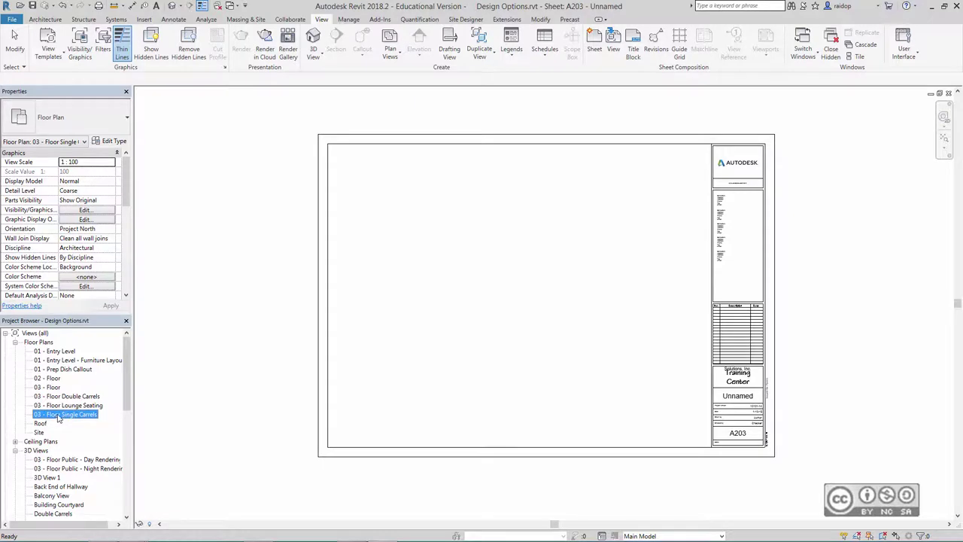
pyautogui.moveTo(58, 419); pyautogui.dragTo(388, 219)
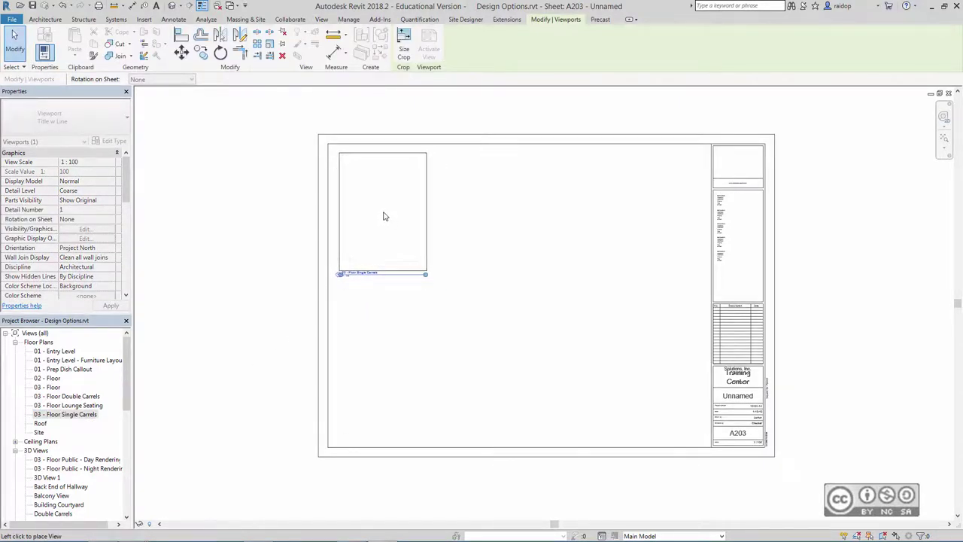
pyautogui.click(383, 217)
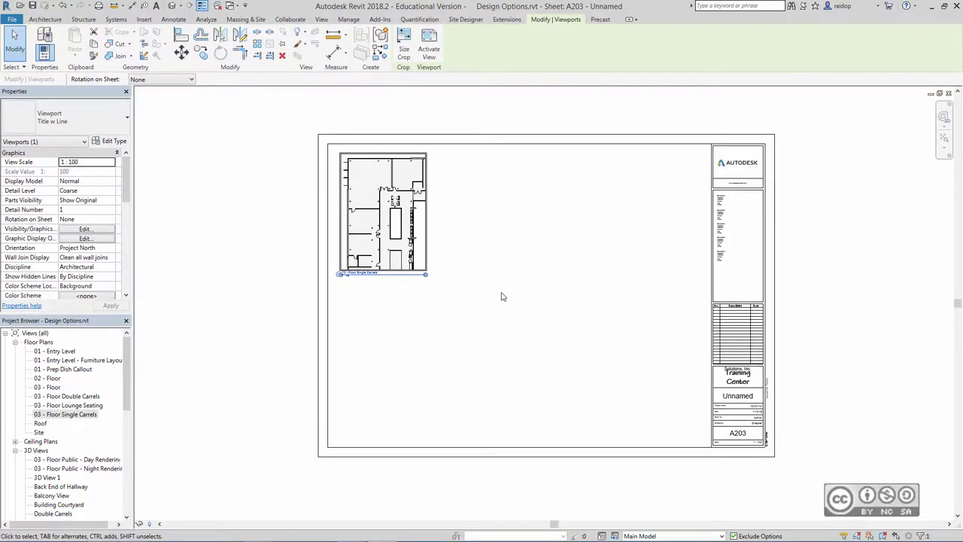
pyautogui.click(69, 396)
pyautogui.moveTo(70, 401); pyautogui.dragTo(494, 250)
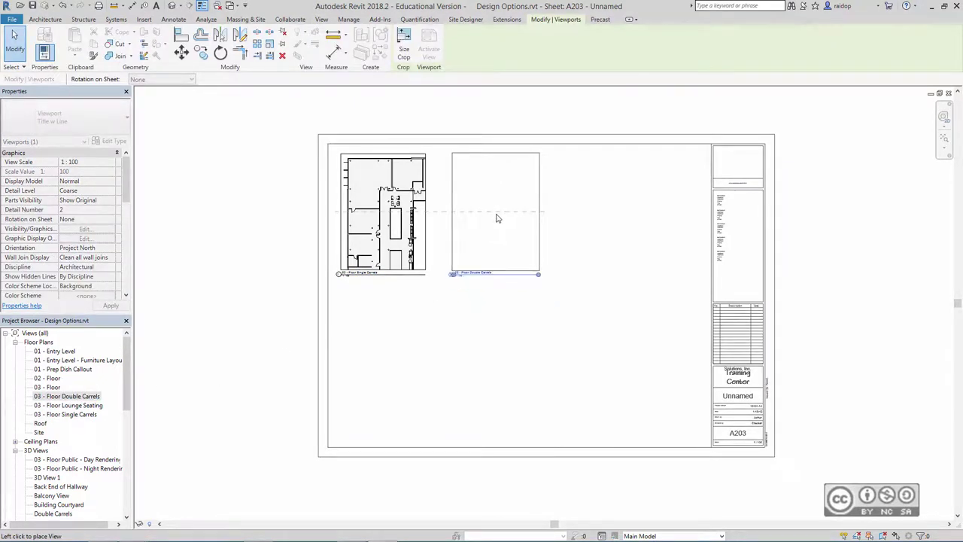
pyautogui.click(498, 217)
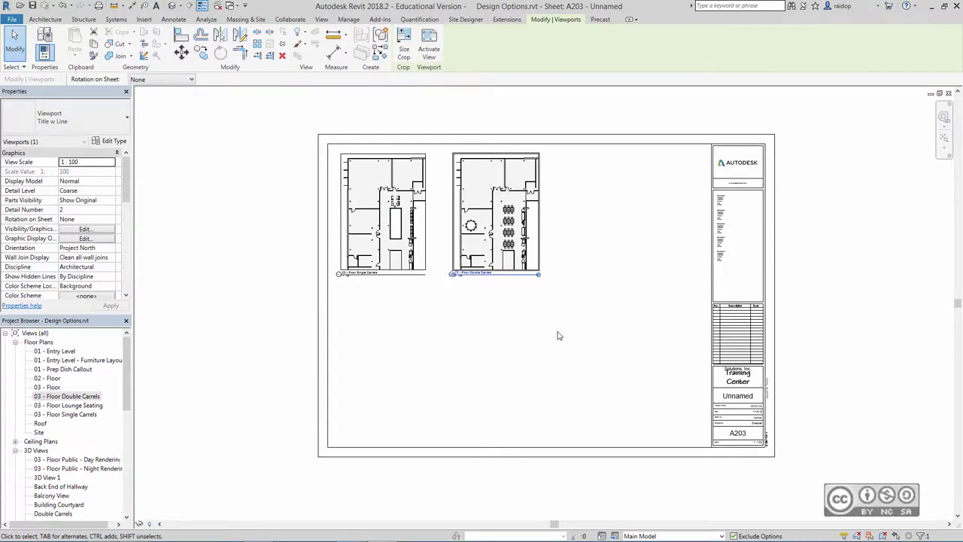
pyautogui.click(69, 405)
pyautogui.moveTo(65, 409); pyautogui.dragTo(606, 219)
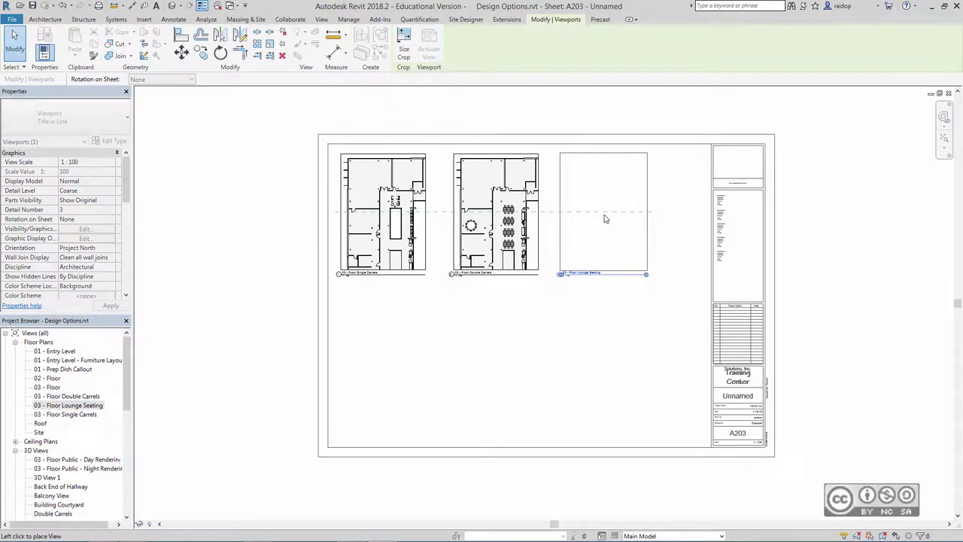
pyautogui.click(606, 218)
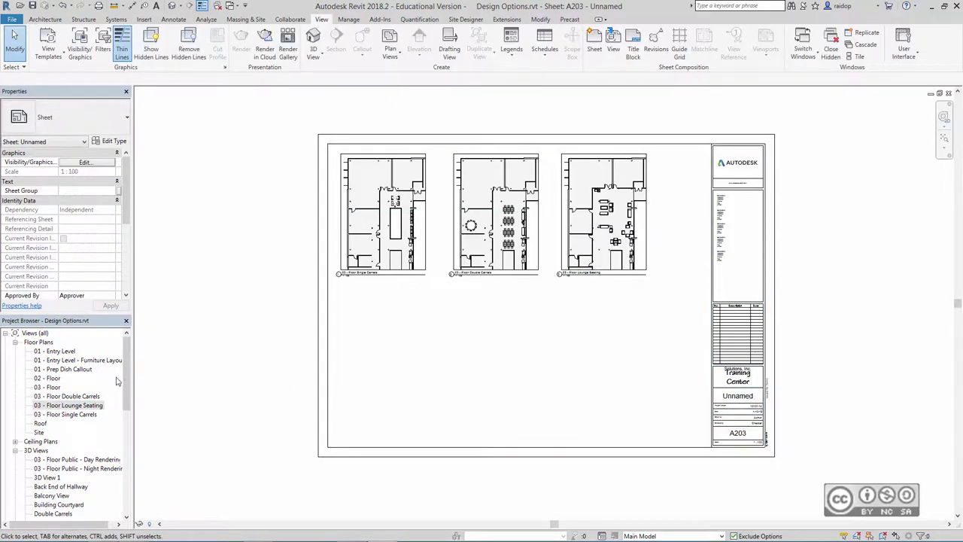
pyautogui.scroll(-3, 60, 421)
pyautogui.click(51, 460)
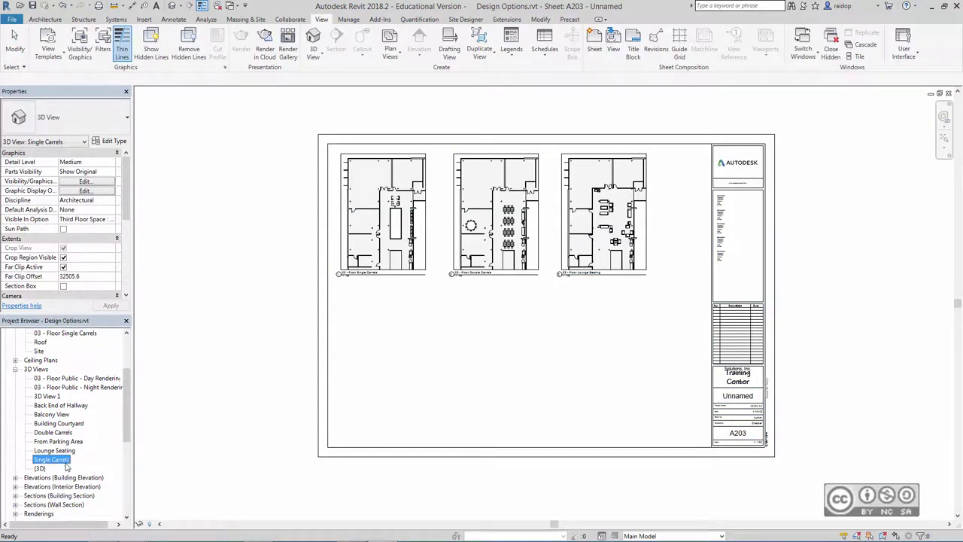
# Place the Single Carrels, Double Carrels and Lounge Seating 3D views in a row beneath the plans.
pyautogui.moveTo(45, 464); pyautogui.dragTo(384, 344)
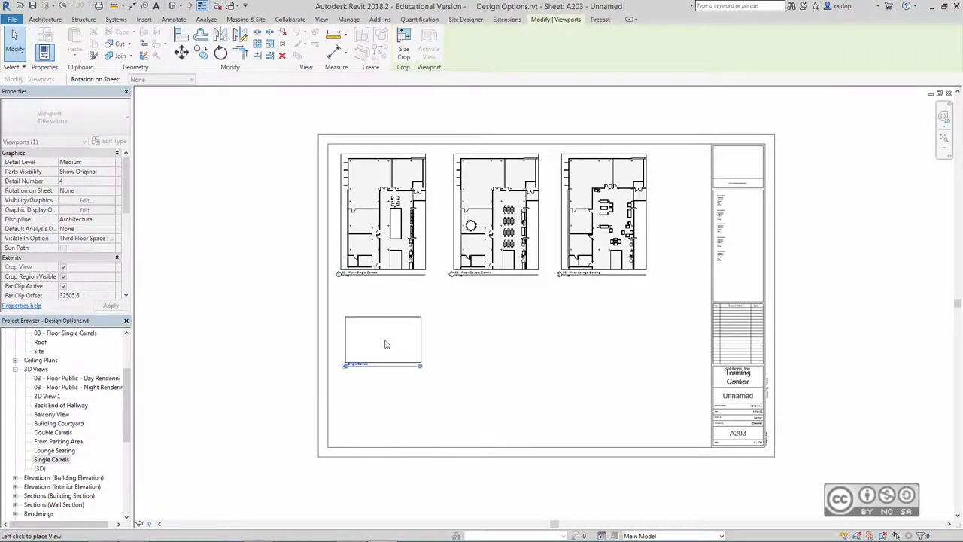
pyautogui.click(385, 344)
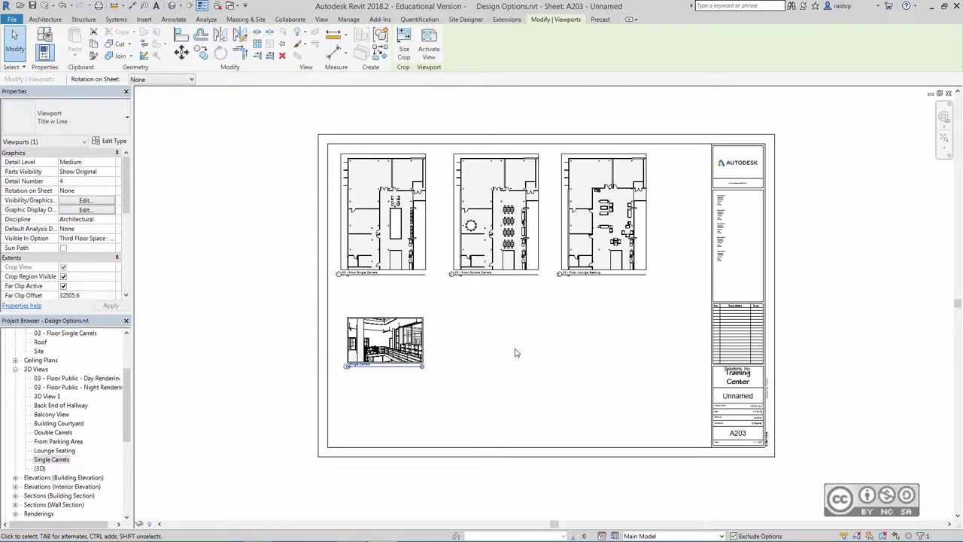
pyautogui.click(54, 433)
pyautogui.moveTo(53, 433); pyautogui.dragTo(500, 344)
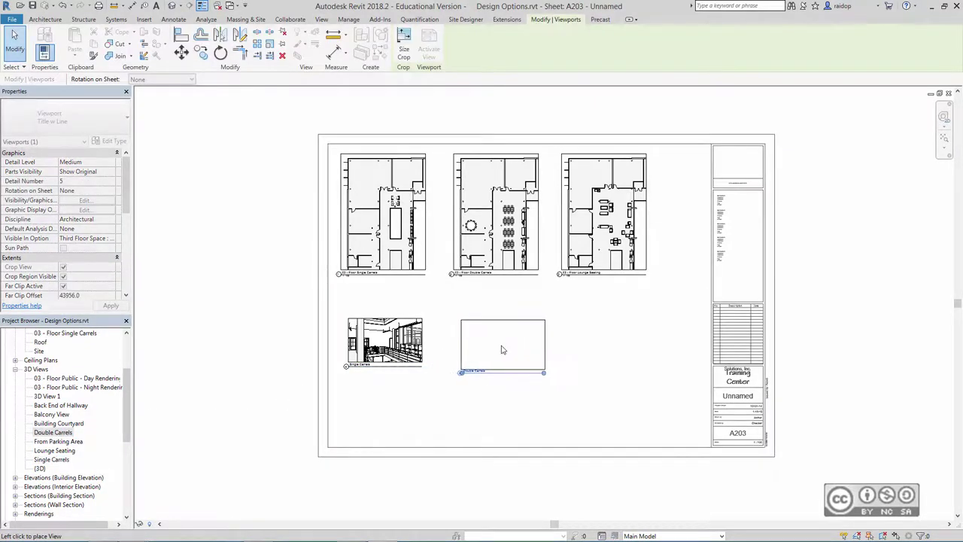
pyautogui.click(500, 346)
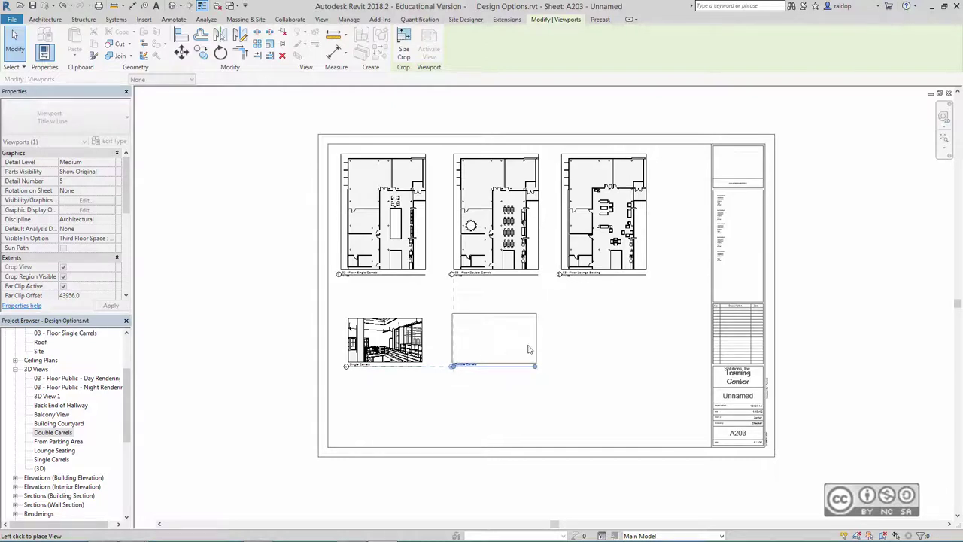
pyautogui.click(54, 450)
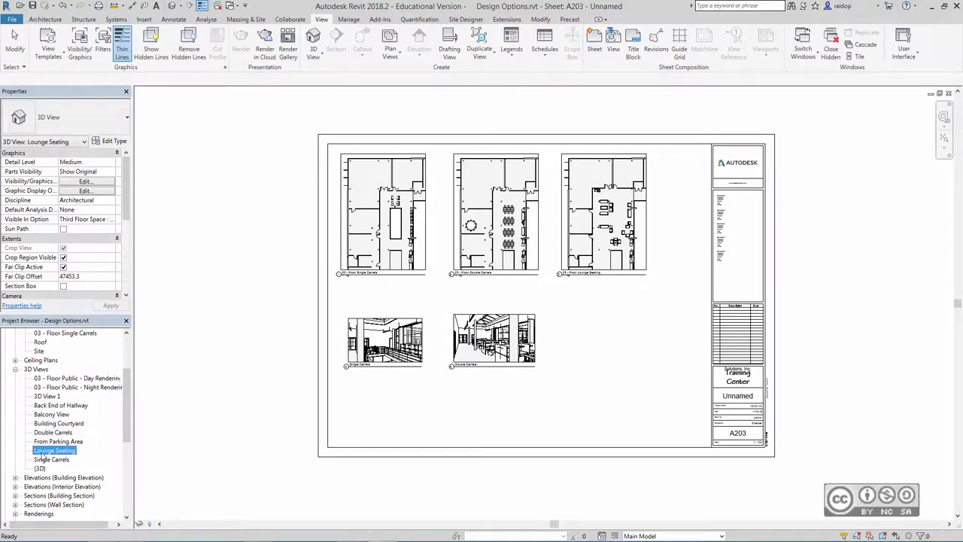
pyautogui.moveTo(596, 352); pyautogui.dragTo(603, 340)
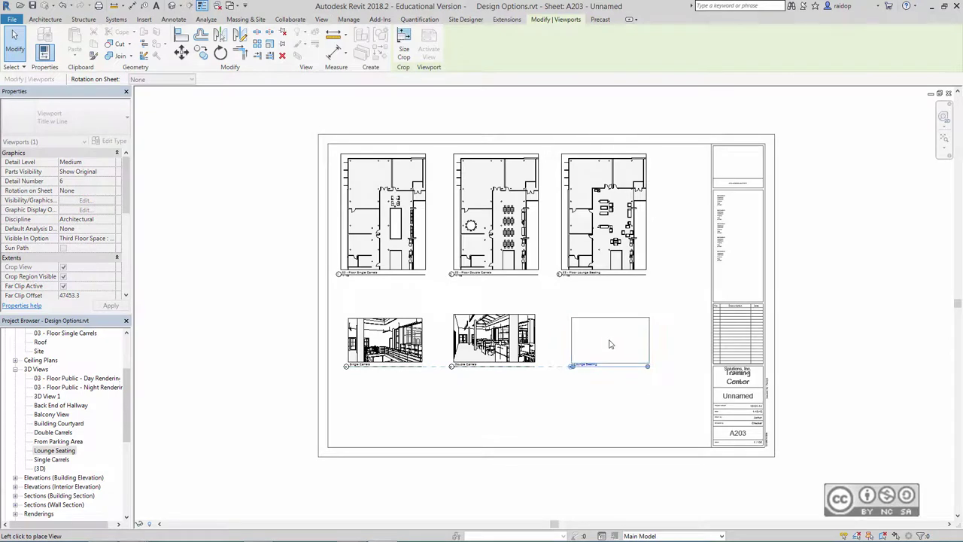
pyautogui.click(605, 342)
pyautogui.click(423, 321)
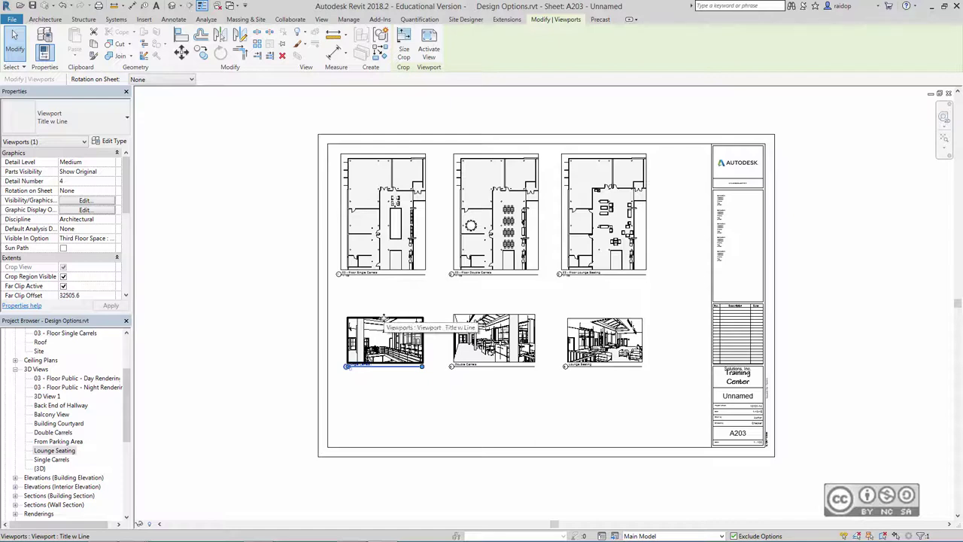
# Switch the Single Carrels camera viewport to the Shaded visual style.
pyautogui.rightClick(383, 319)
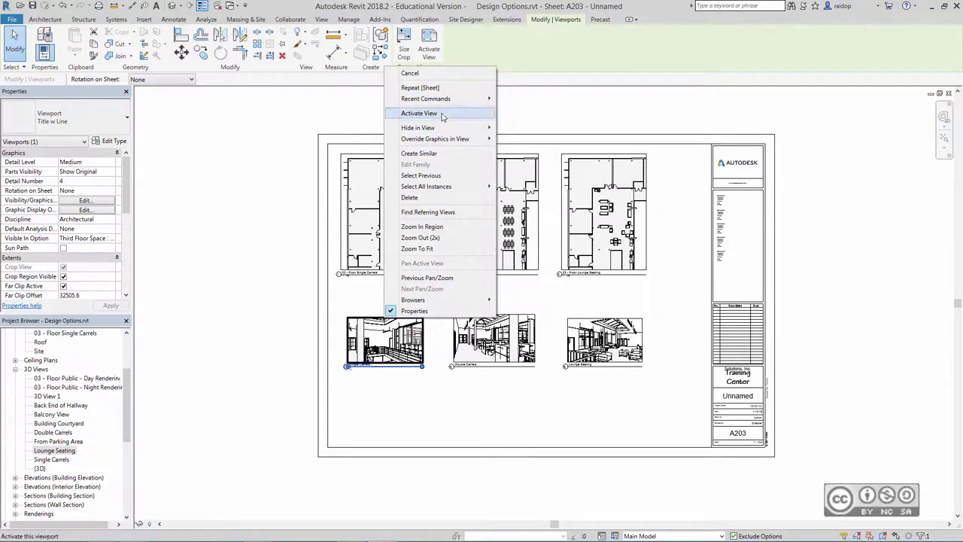
pyautogui.click(418, 113)
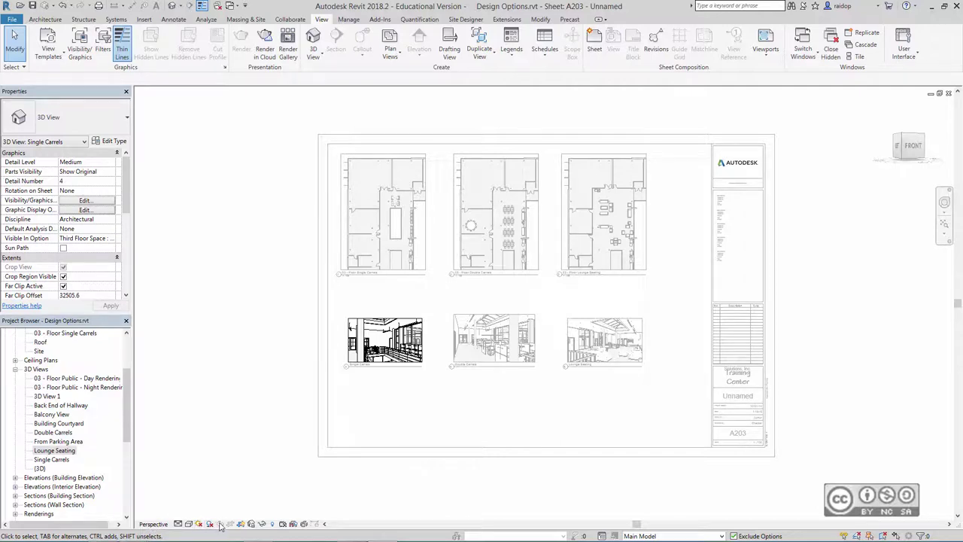
pyautogui.click(188, 523)
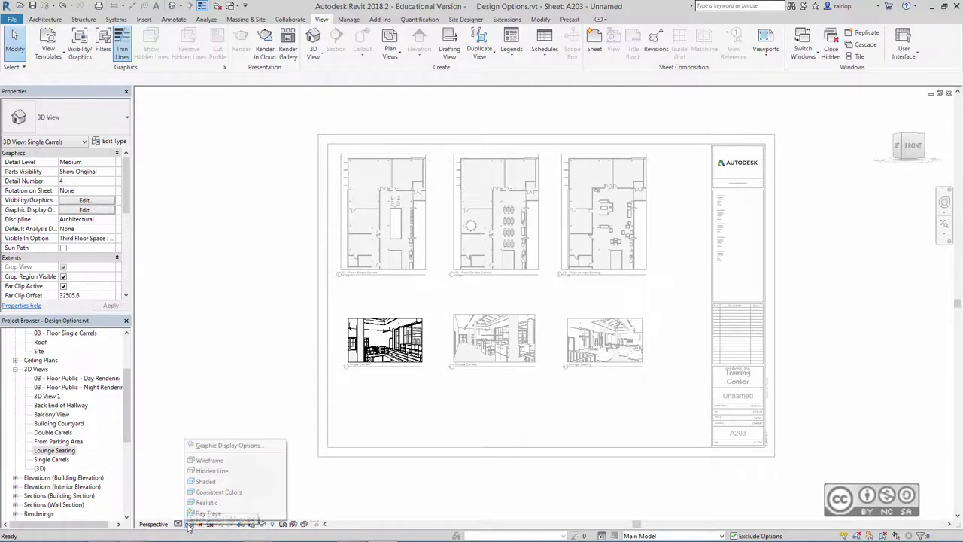
pyautogui.click(210, 482)
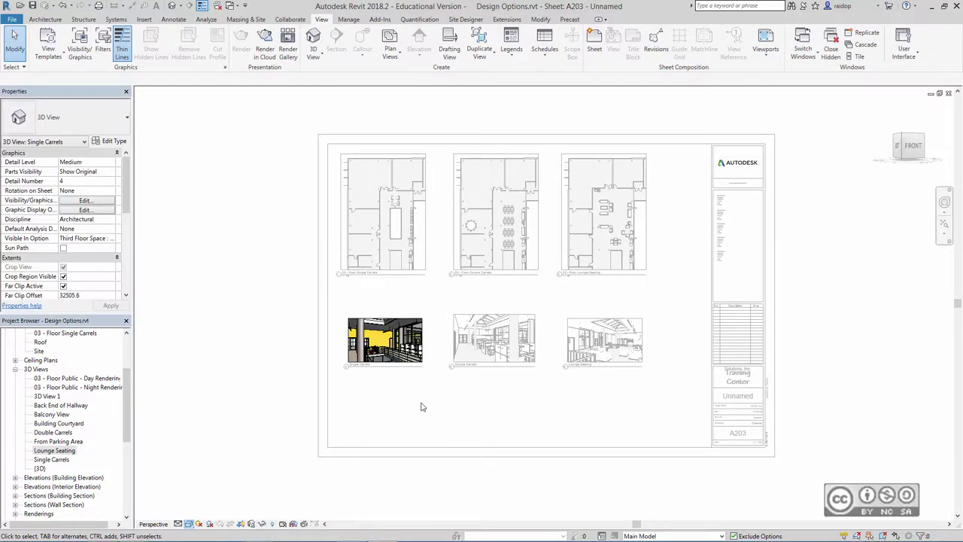
pyautogui.doubleClick(469, 410)
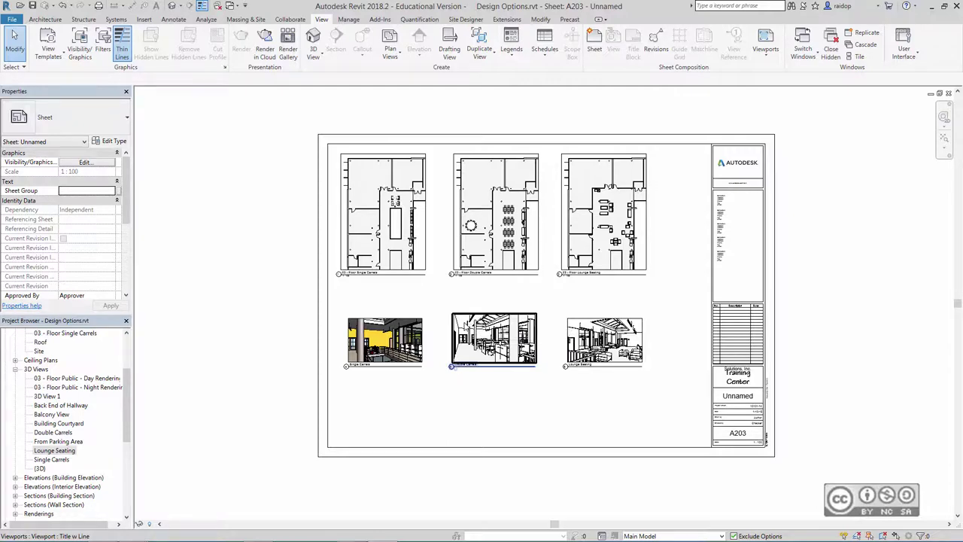
# Switch the Double Carrels and Lounge Seating camera viewports to Shaded as well.
pyautogui.doubleClick(495, 338)
pyautogui.click(189, 524)
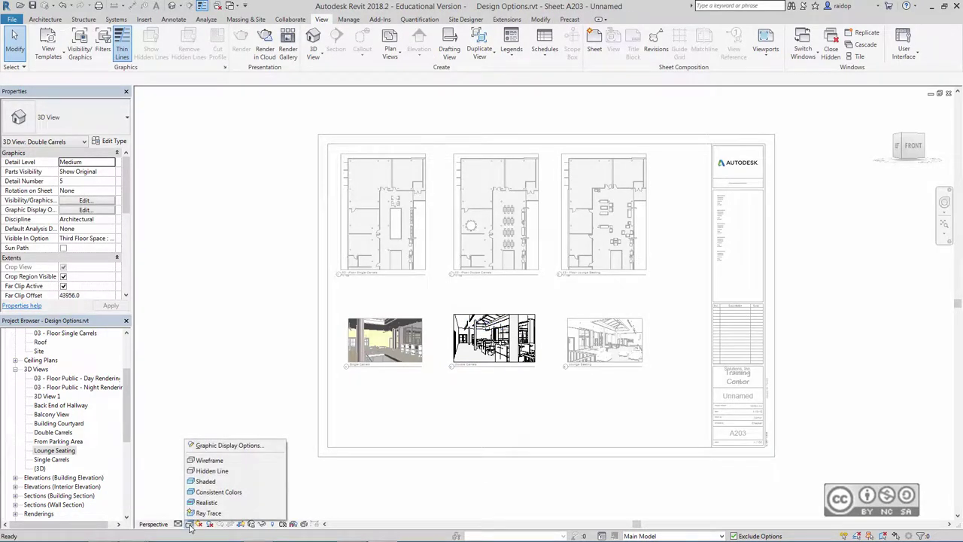
pyautogui.click(205, 481)
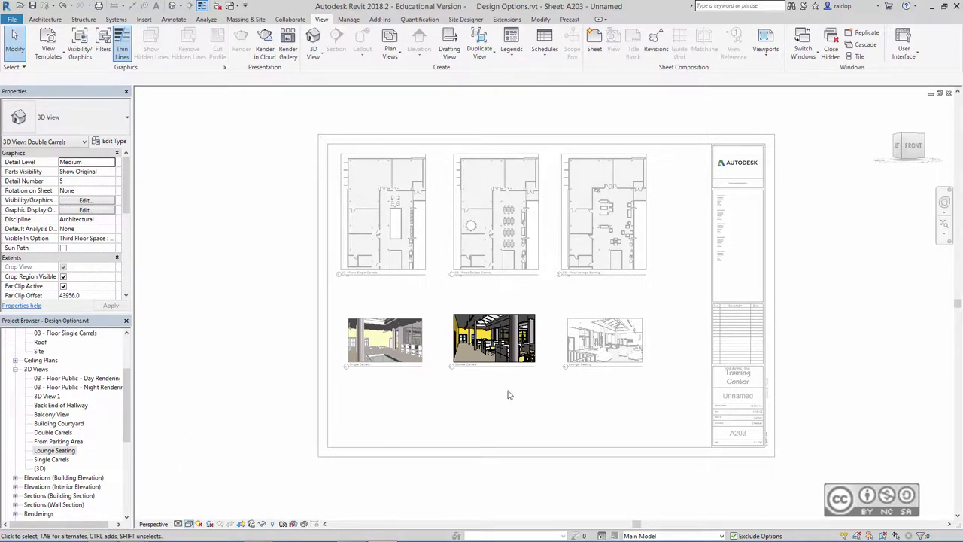
pyautogui.doubleClick(599, 417)
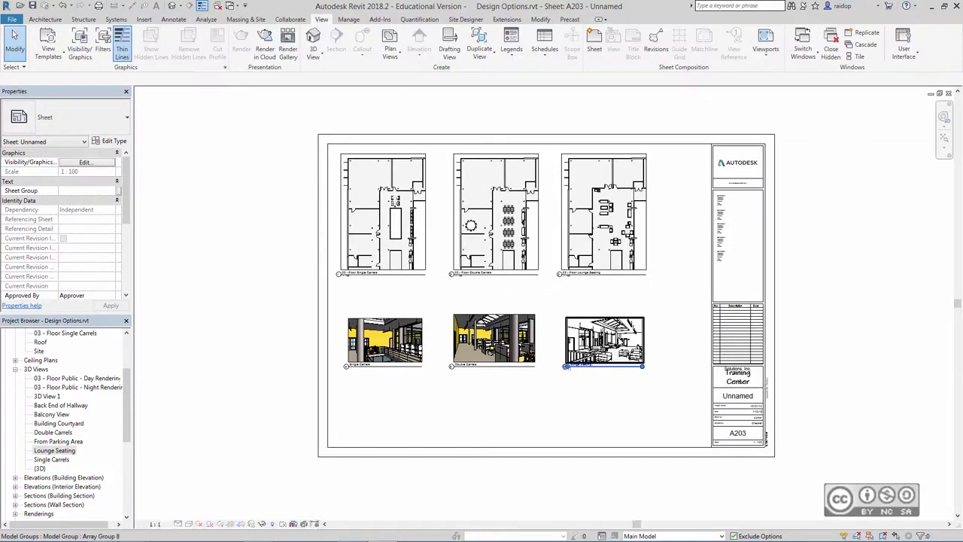
pyautogui.doubleClick(604, 340)
pyautogui.click(190, 523)
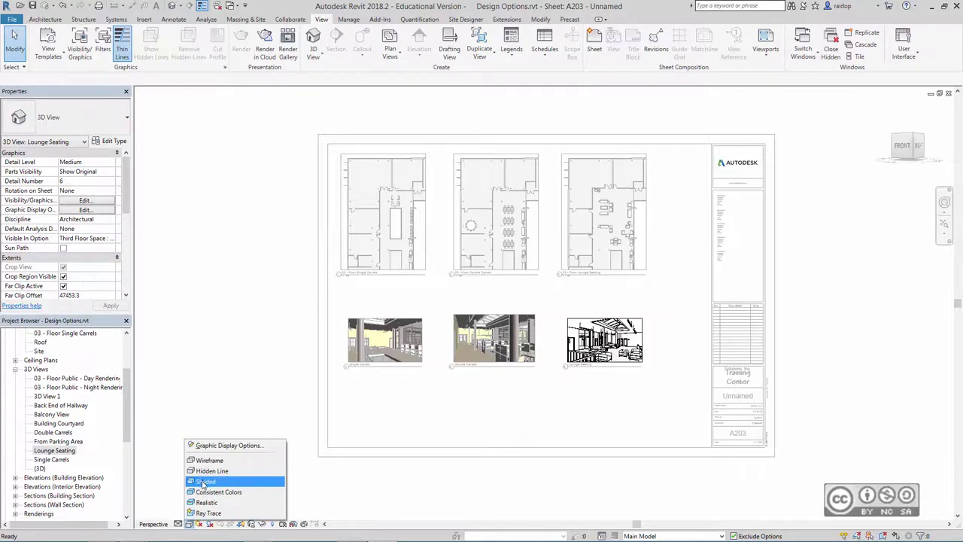
pyautogui.click(205, 483)
pyautogui.doubleClick(610, 417)
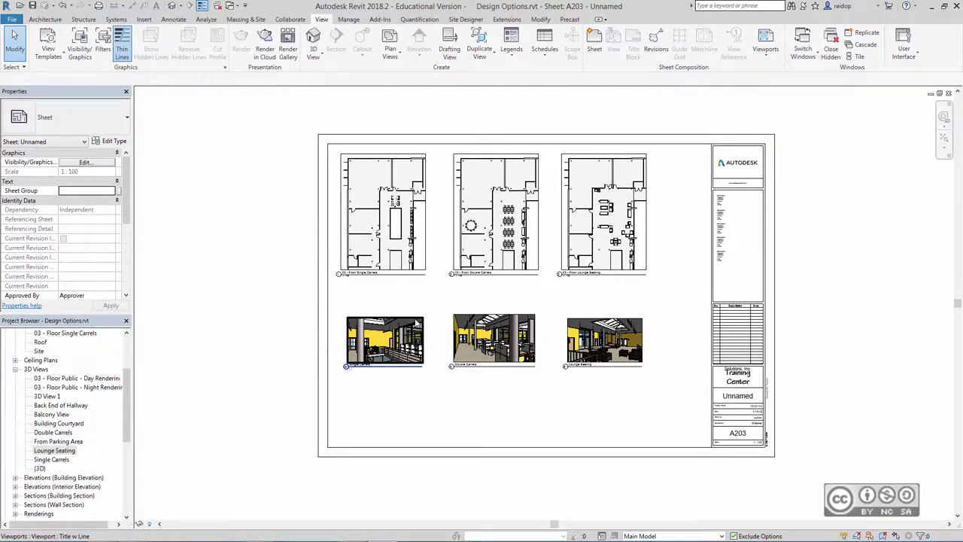
# Drag the Single Carrels perspective's crop region to shift its camera framing on the sheet.
pyautogui.scroll(2, 445, 376)
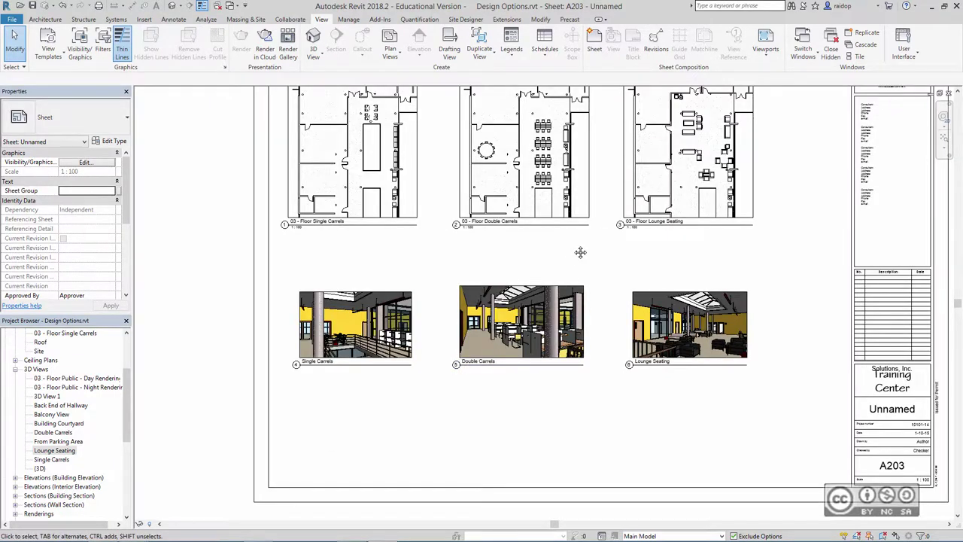
pyautogui.scroll(1, 520, 252)
pyautogui.doubleClick(349, 313)
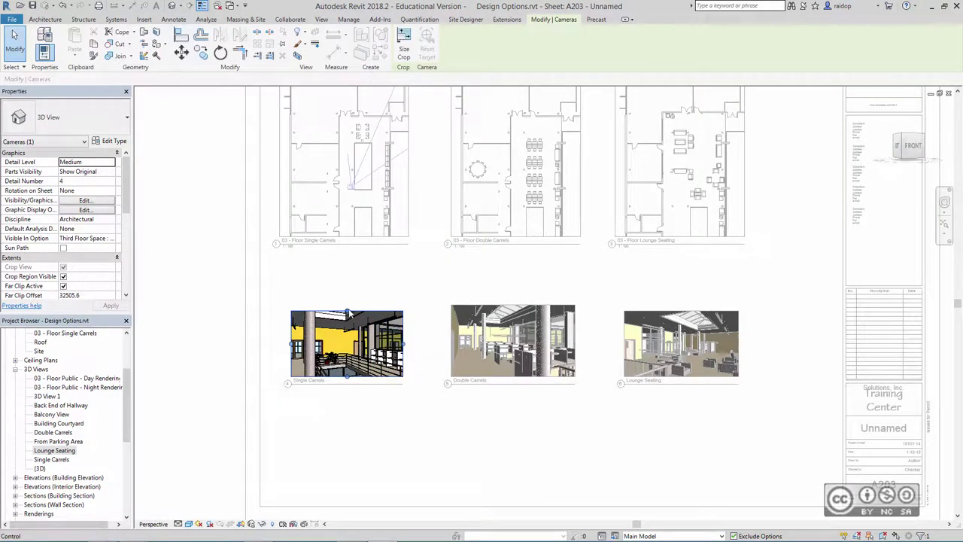
pyautogui.click(348, 304)
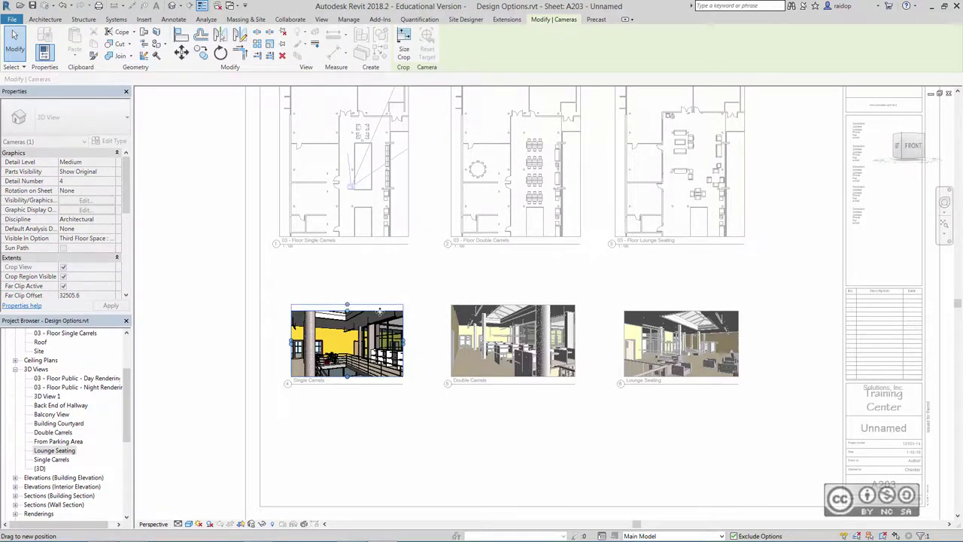
pyautogui.moveTo(348, 303); pyautogui.dragTo(409, 347)
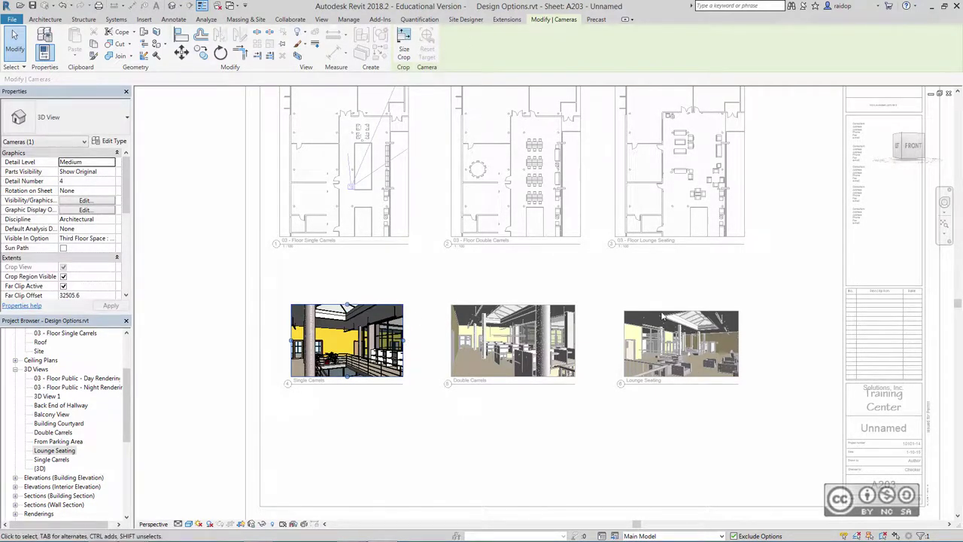
pyautogui.click(774, 322)
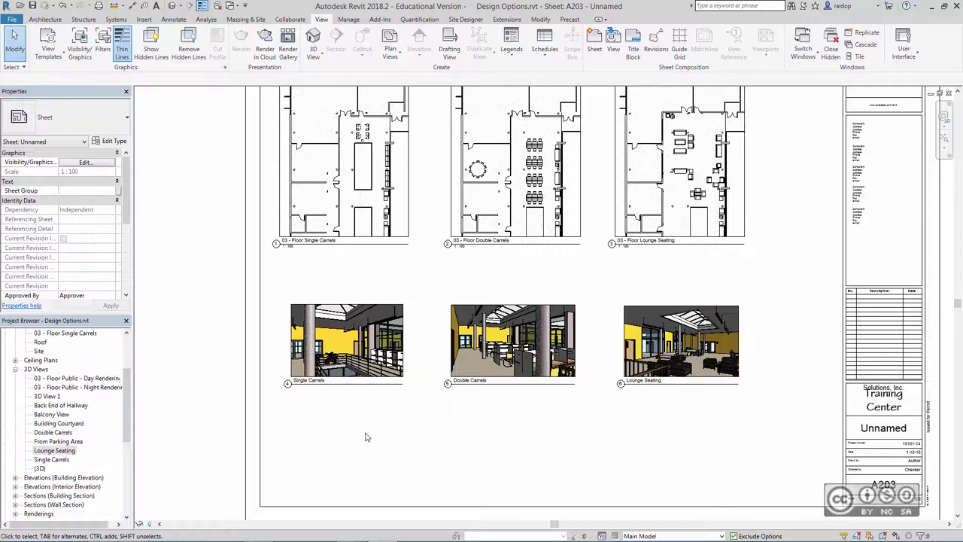
# In Design Options, make Single Carrels primary for Third Floor Space, deleting main model elements.
pyautogui.press('z')
pyautogui.press('f')
pyautogui.click(348, 18)
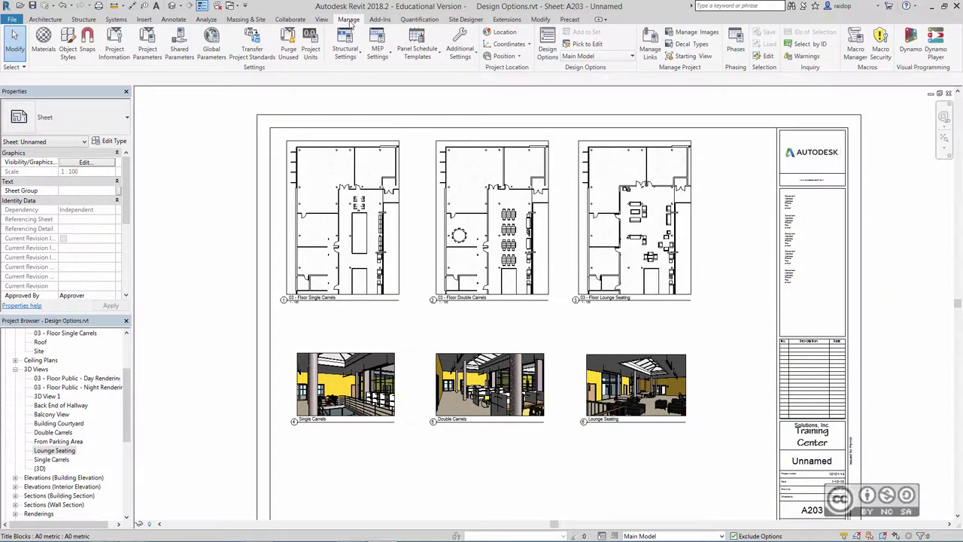
pyautogui.click(548, 52)
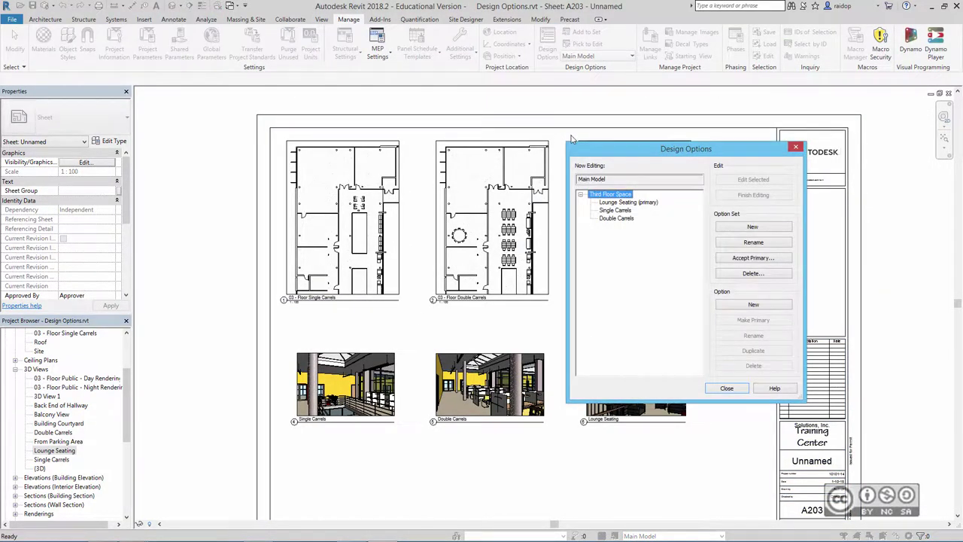
pyautogui.click(616, 211)
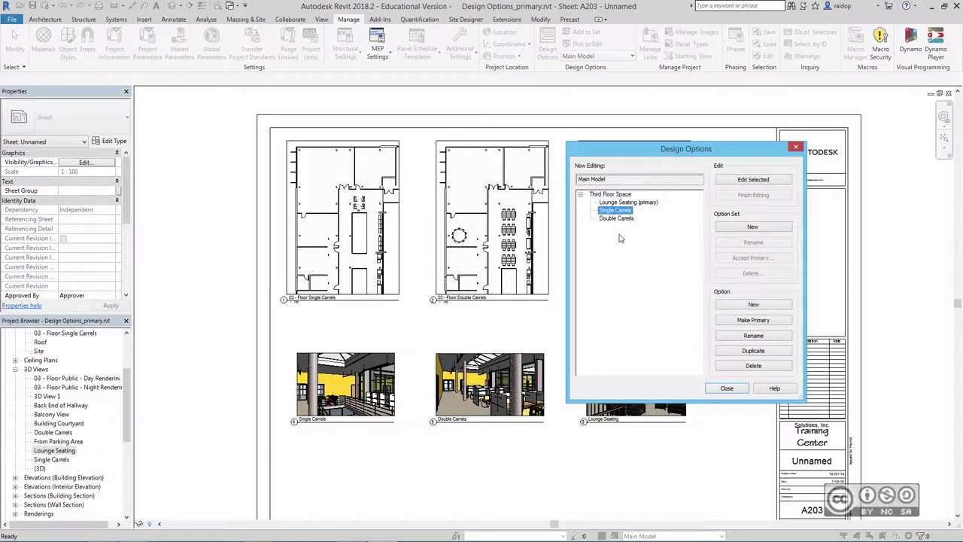
pyautogui.click(756, 324)
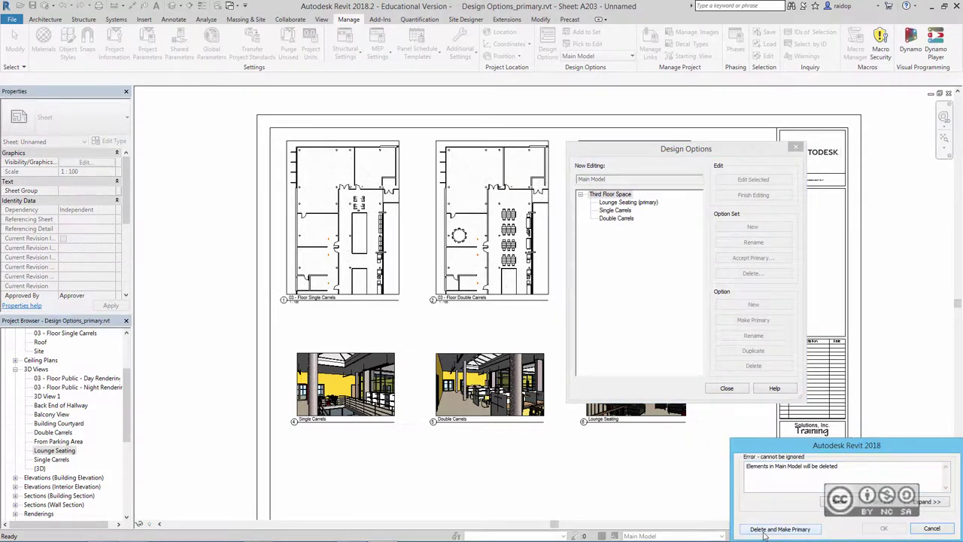
pyautogui.click(775, 529)
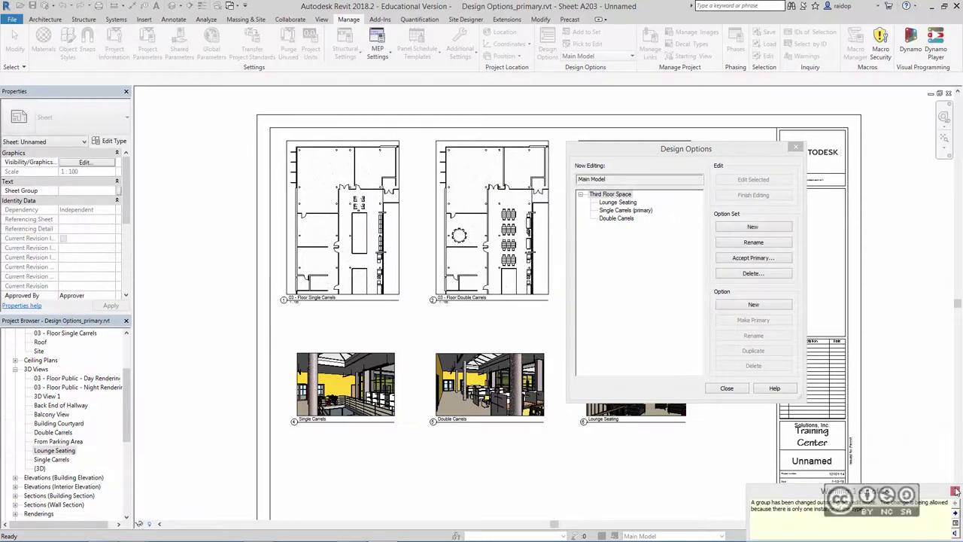
pyautogui.click(955, 492)
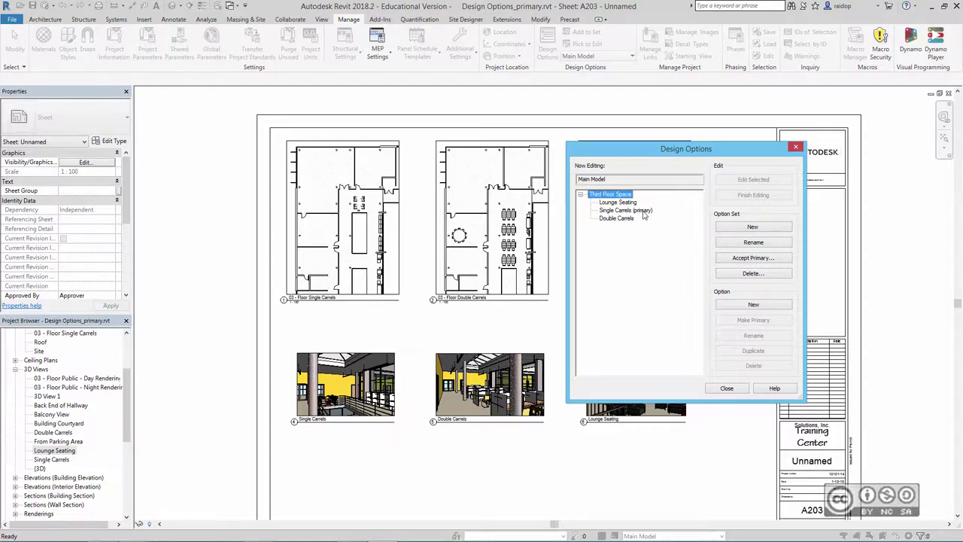
# Accept Single Carrels as primary and delete the option set with its Double Carrels and Lounge Seating views.
pyautogui.click(755, 259)
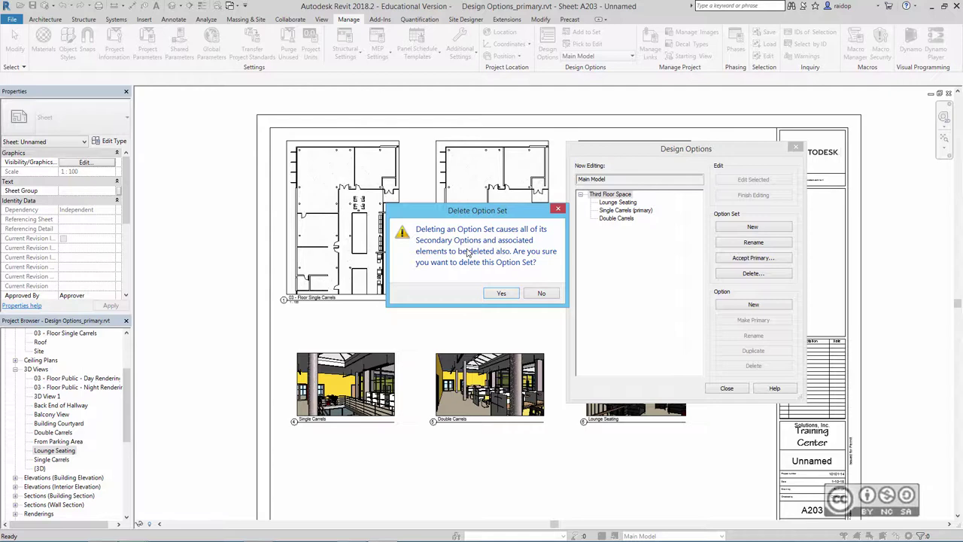
pyautogui.click(500, 294)
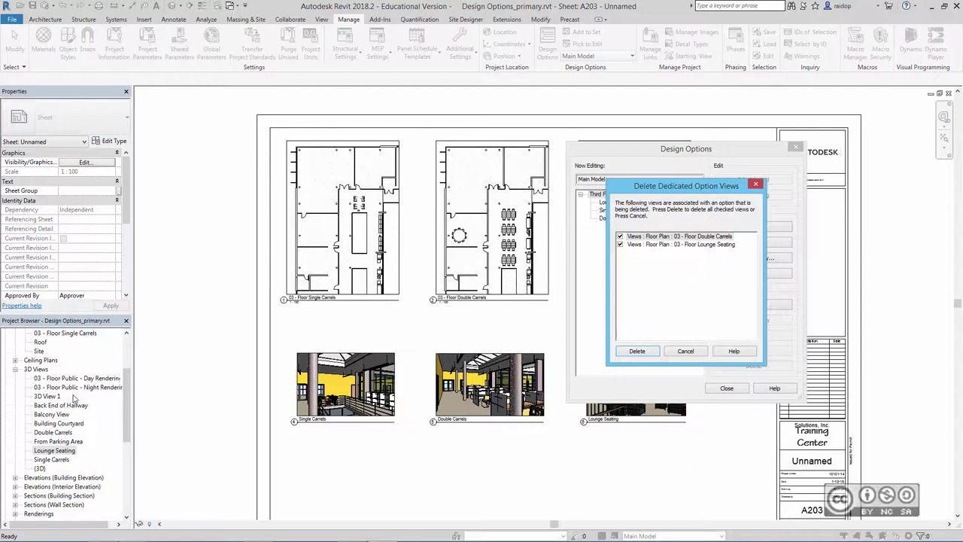
pyautogui.click(636, 352)
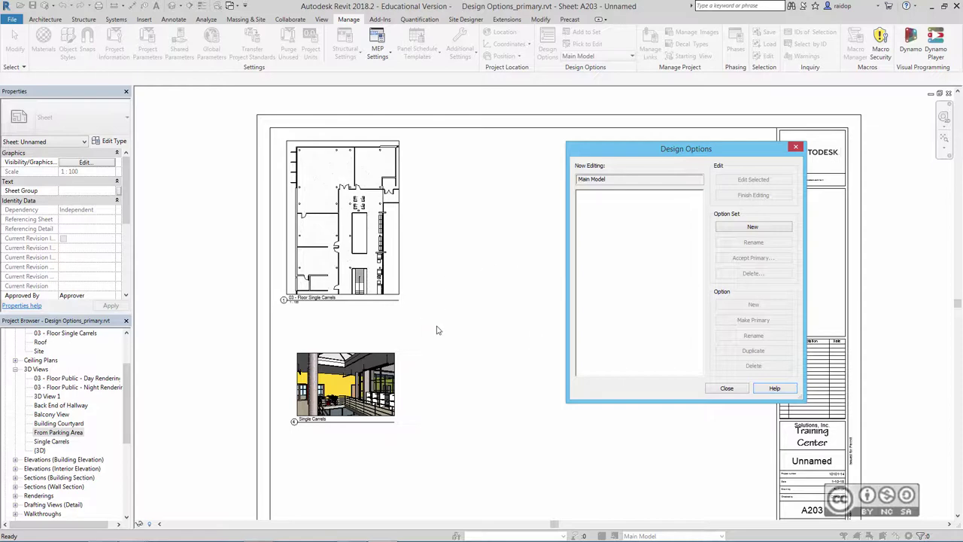
pyautogui.click(727, 390)
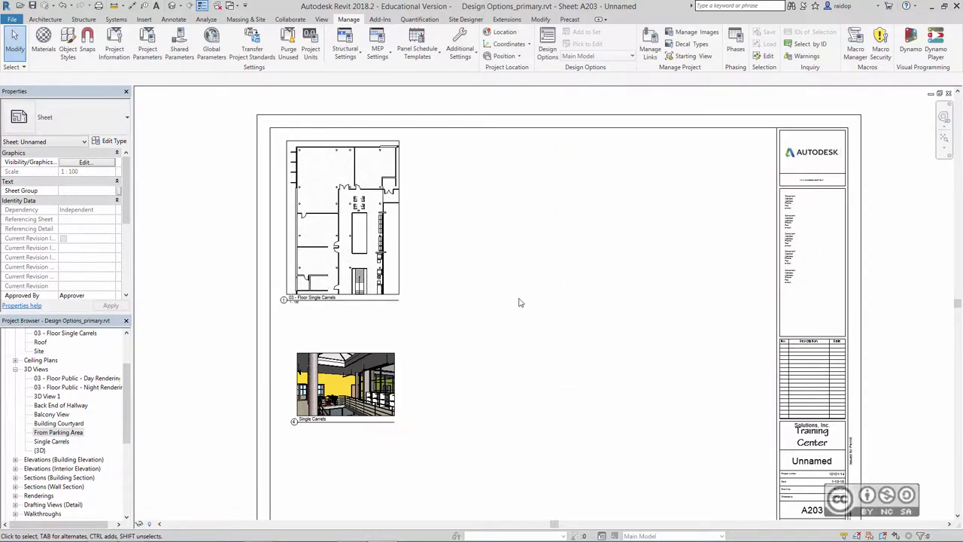